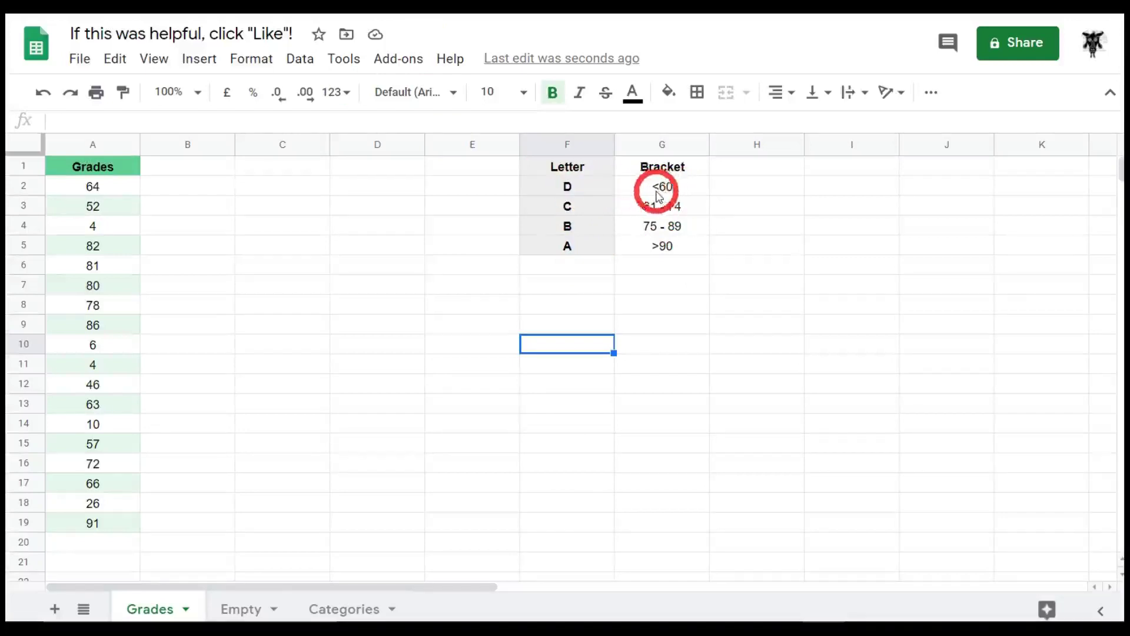
- Select the grades A2:A19 and open conditional formatting rules for them
left_click(112, 195)
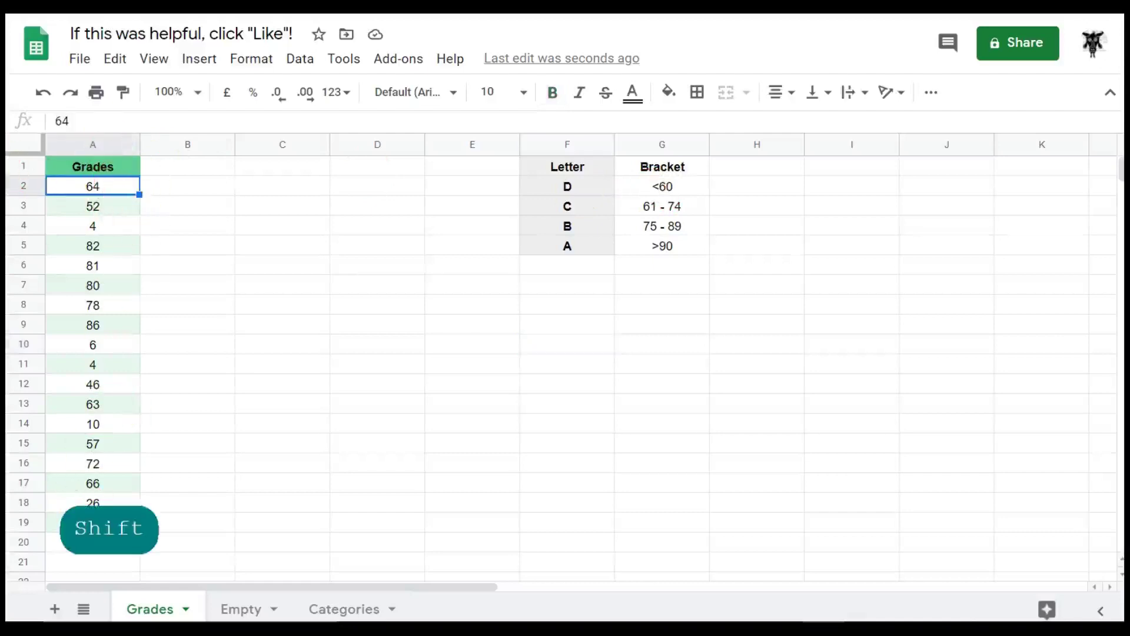
left_click(92, 522, "shift")
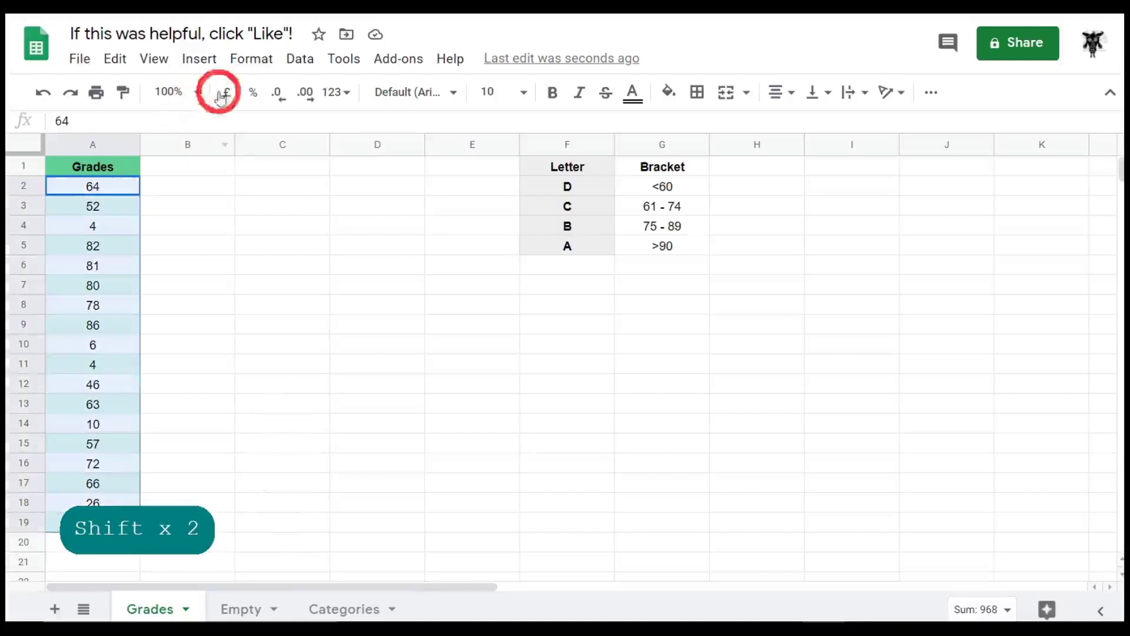
right_click(121, 246)
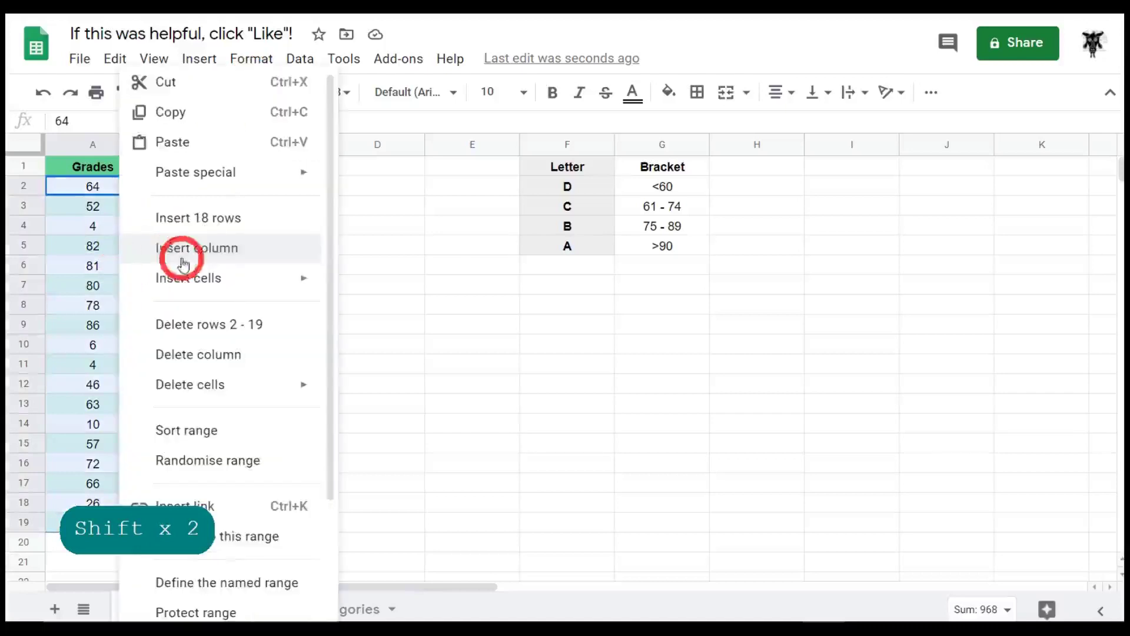
scroll(171, 265, "down", 3)
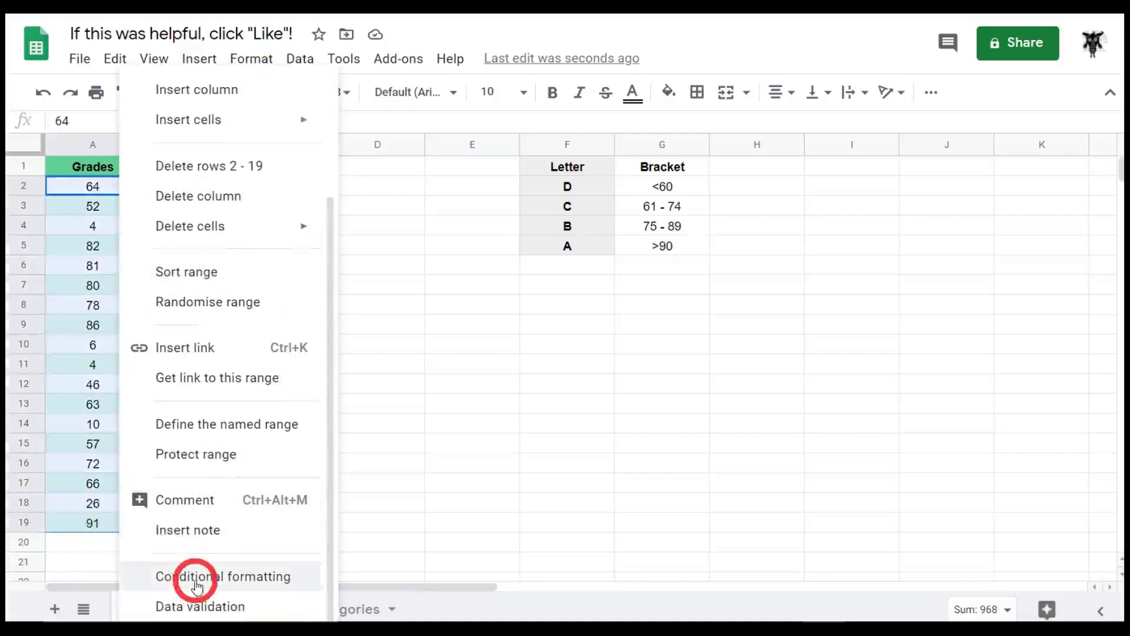
left_click(253, 59)
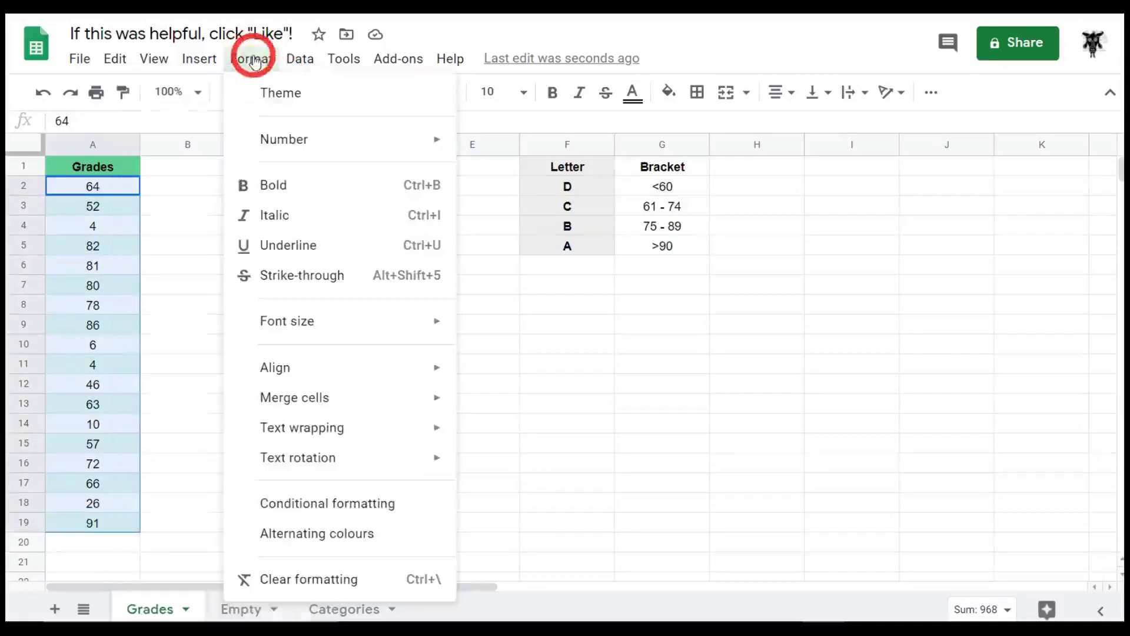
left_click(300, 505)
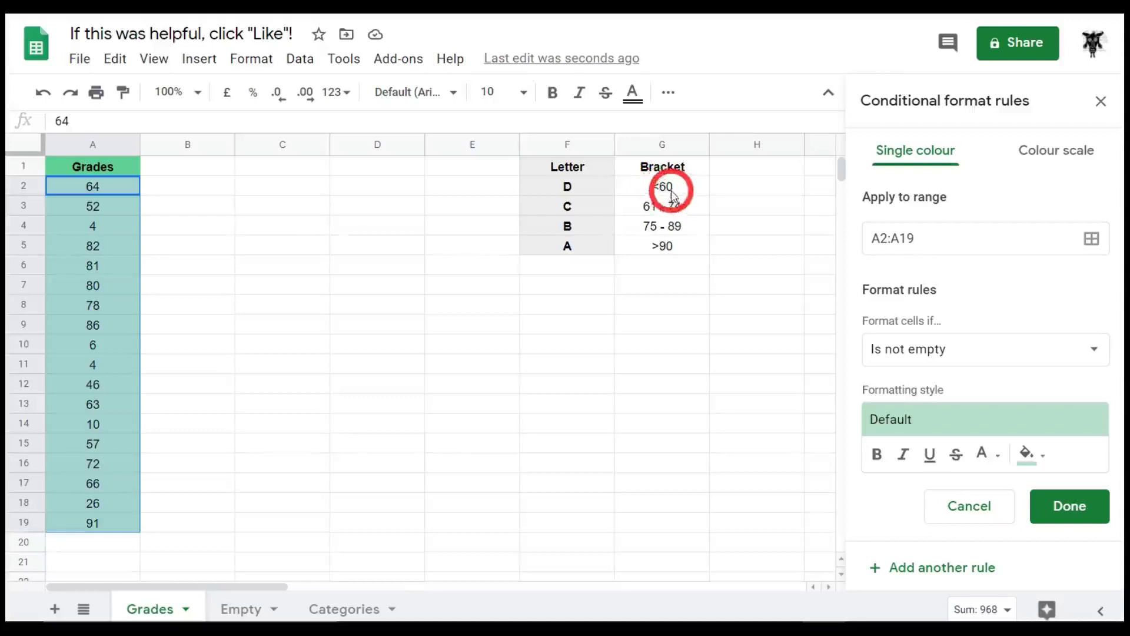
- Set the new grade rule's condition to 'Less than or equal to'
left_click(1096, 350)
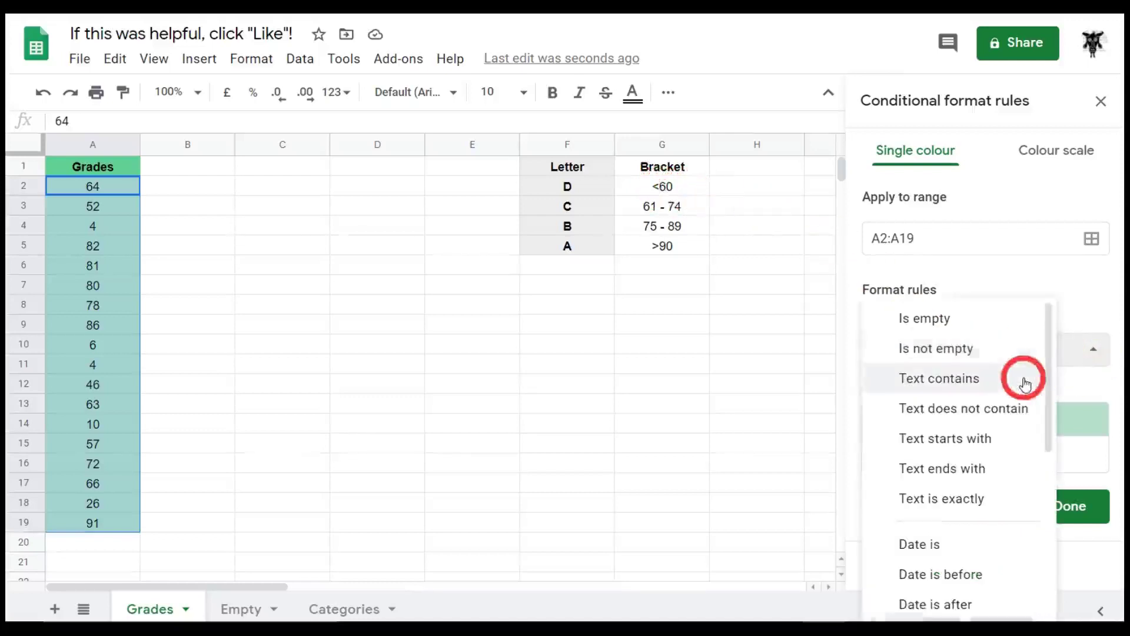
scroll(1012, 362, "down", 5)
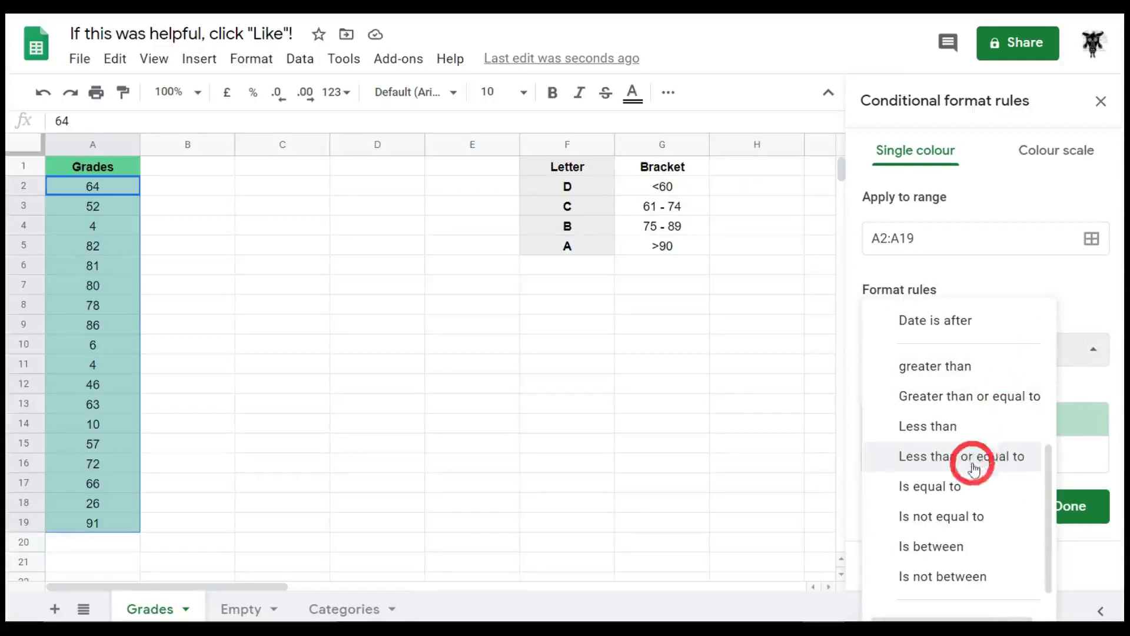
left_click(949, 465)
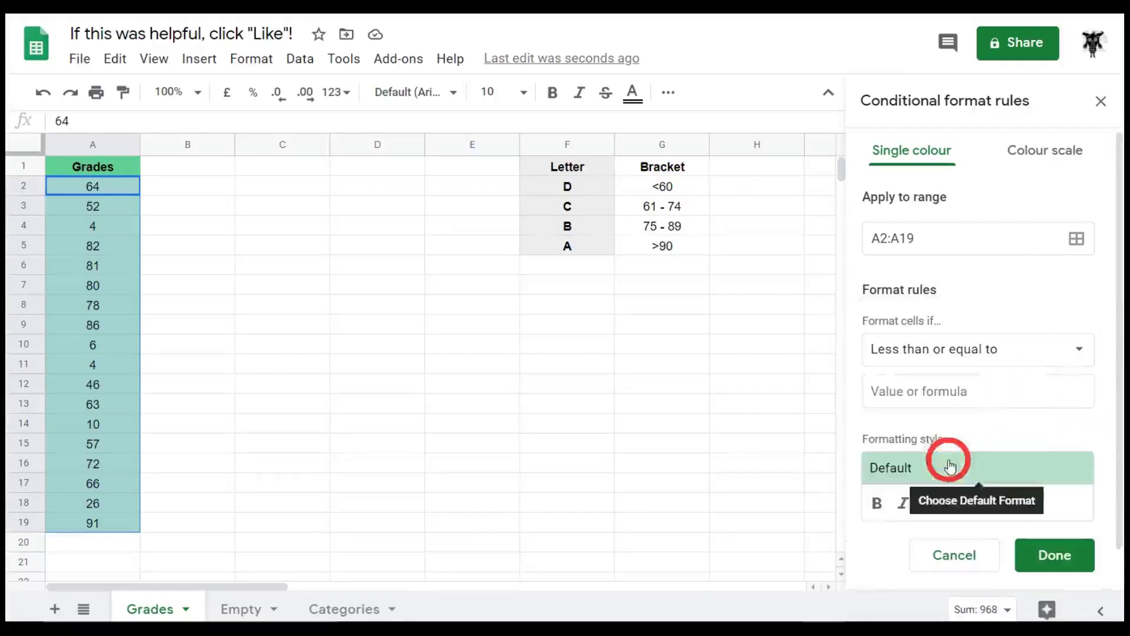
- Format grades of 60 or less with light red 1 fill and italic text, and save the rule
left_click(903, 391)
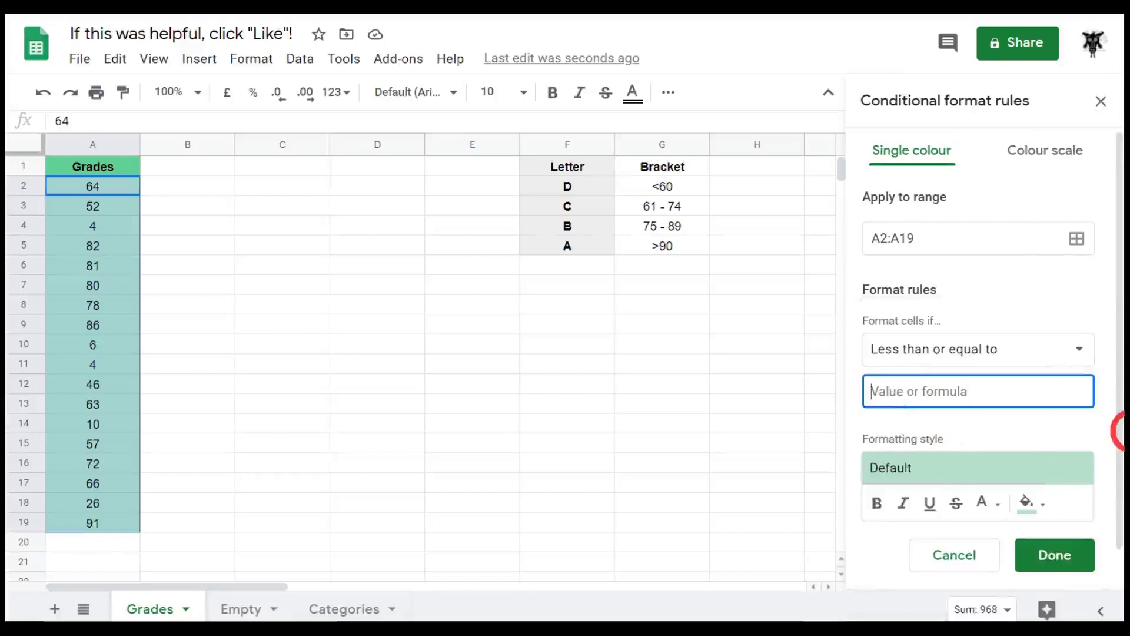
type("60")
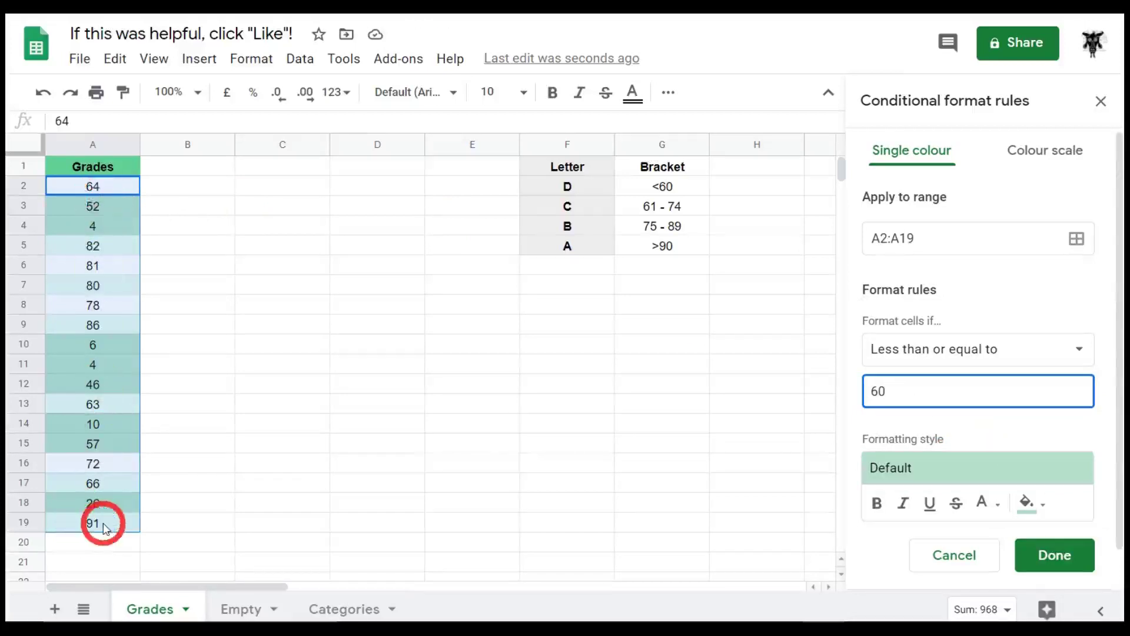
left_click(1001, 426)
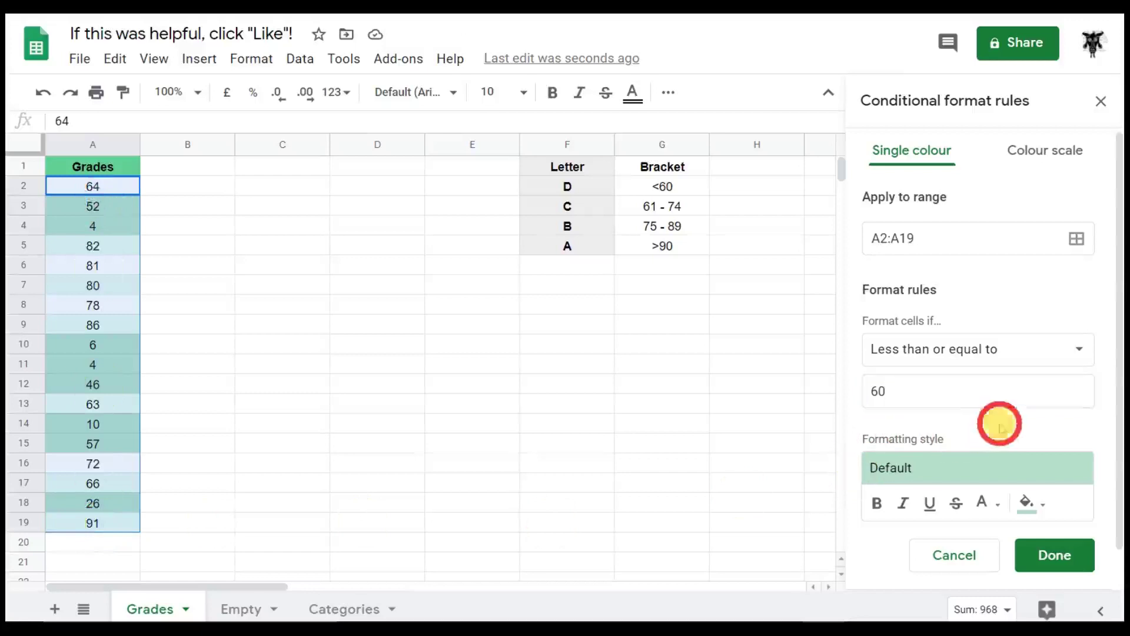
left_click(1045, 507)
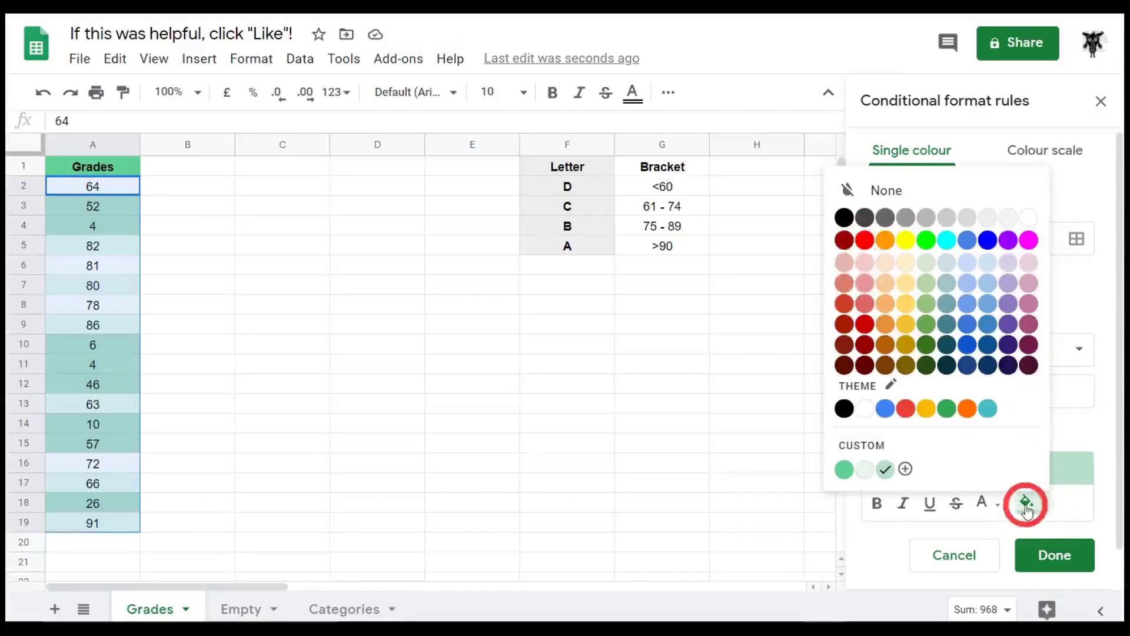
left_click(869, 306)
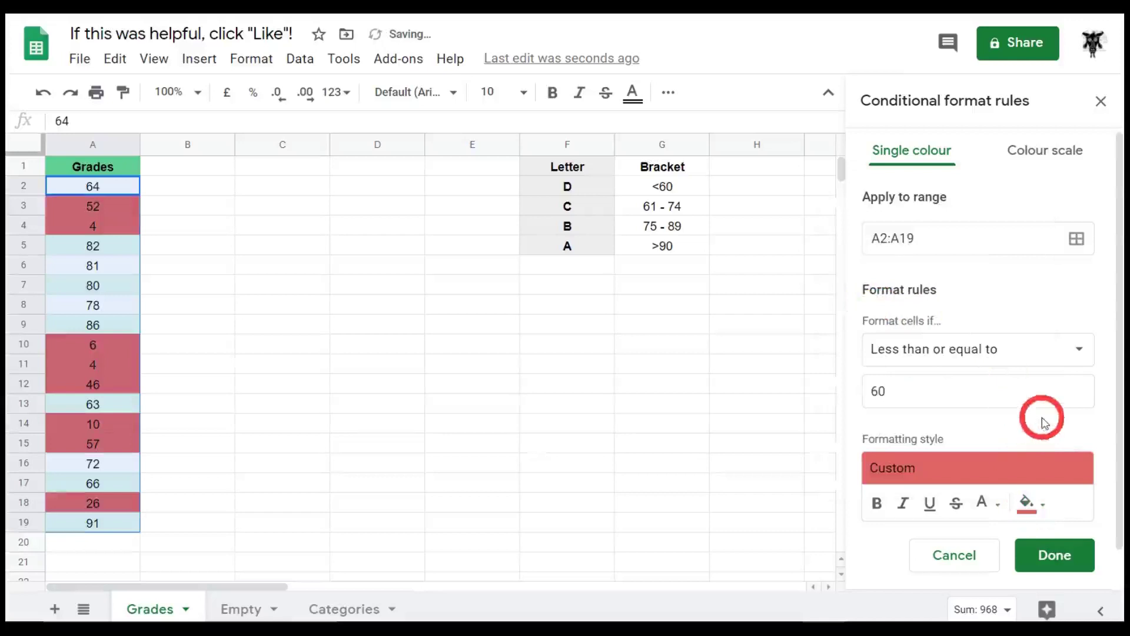
left_click(905, 506)
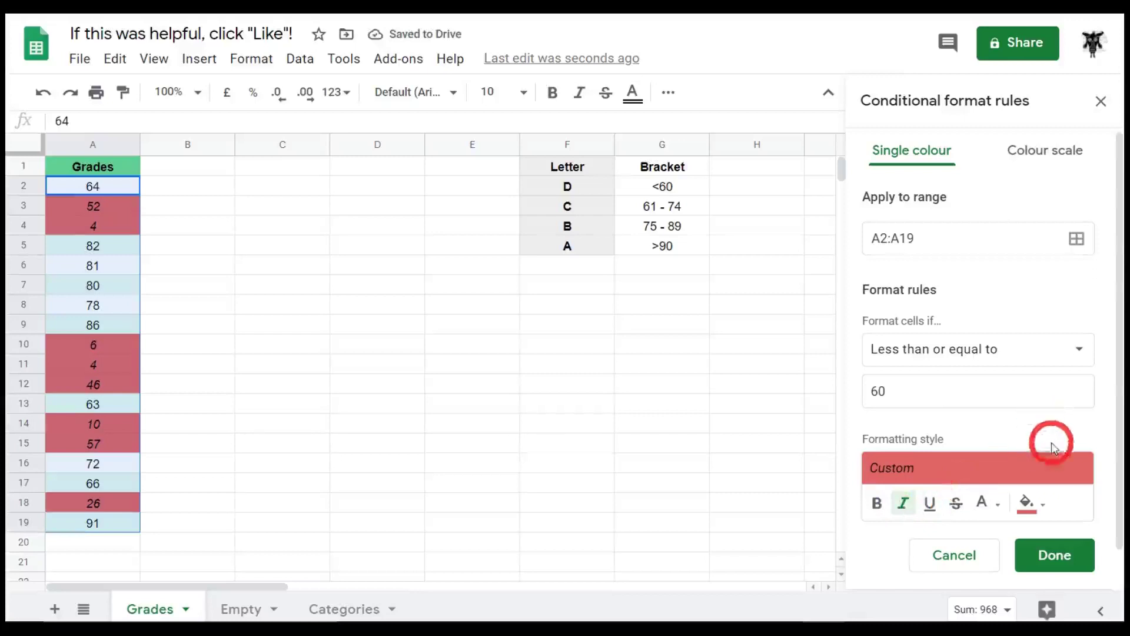
left_click(1067, 563)
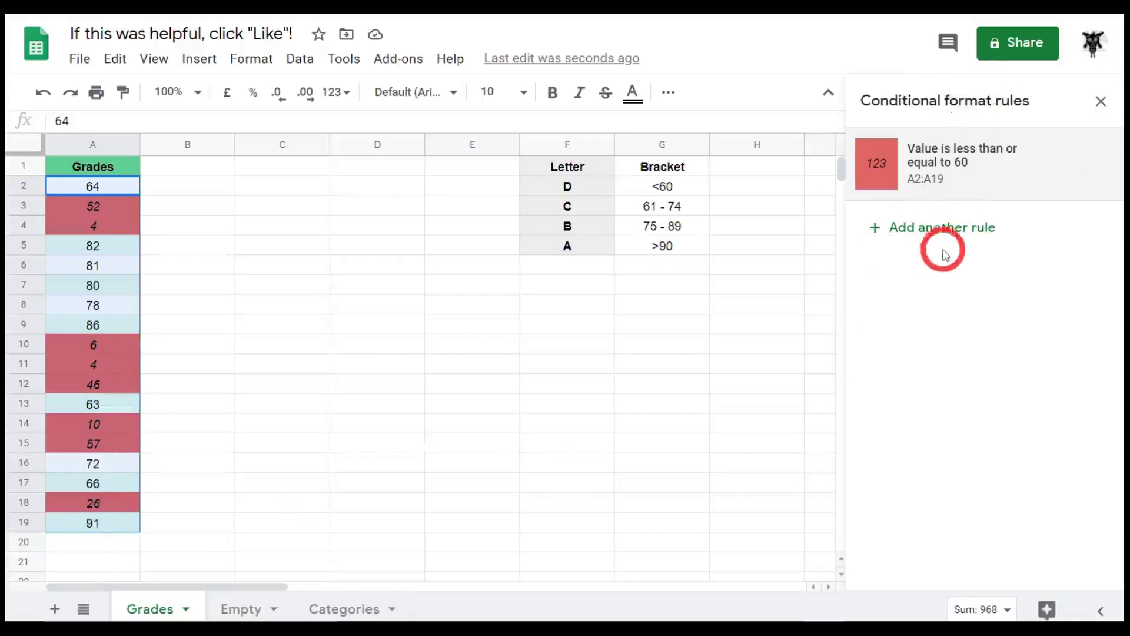
- Start a second conditional formatting rule for A2:A19
left_click(954, 229)
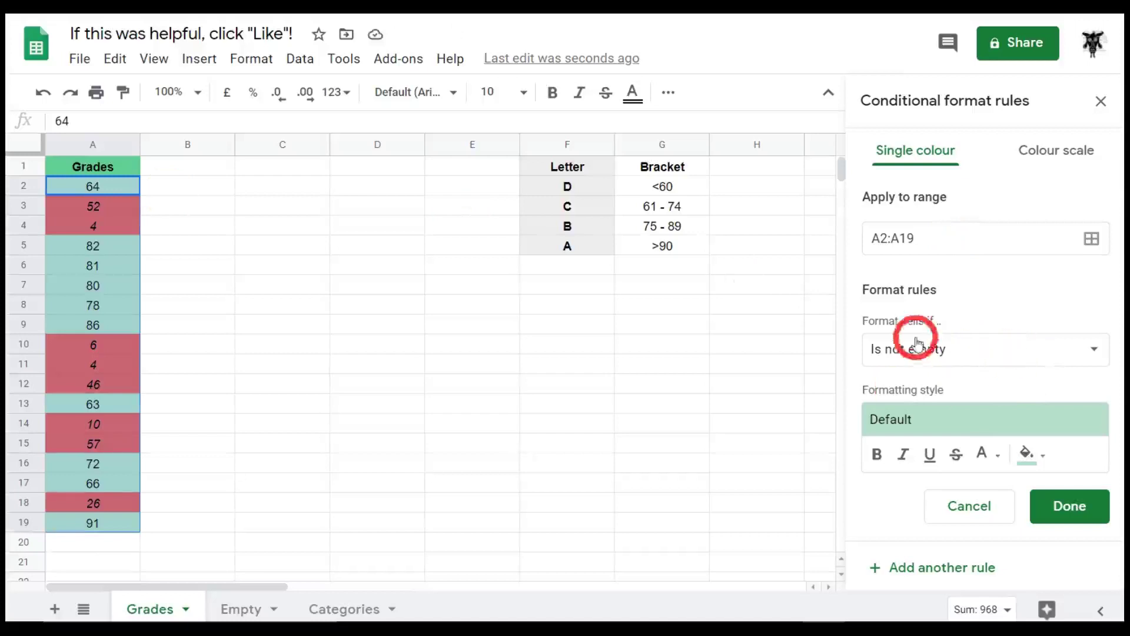
- Set the second rule's condition to 'Is between' 61 and 74
left_click(975, 362)
scroll(972, 391, "down", 3)
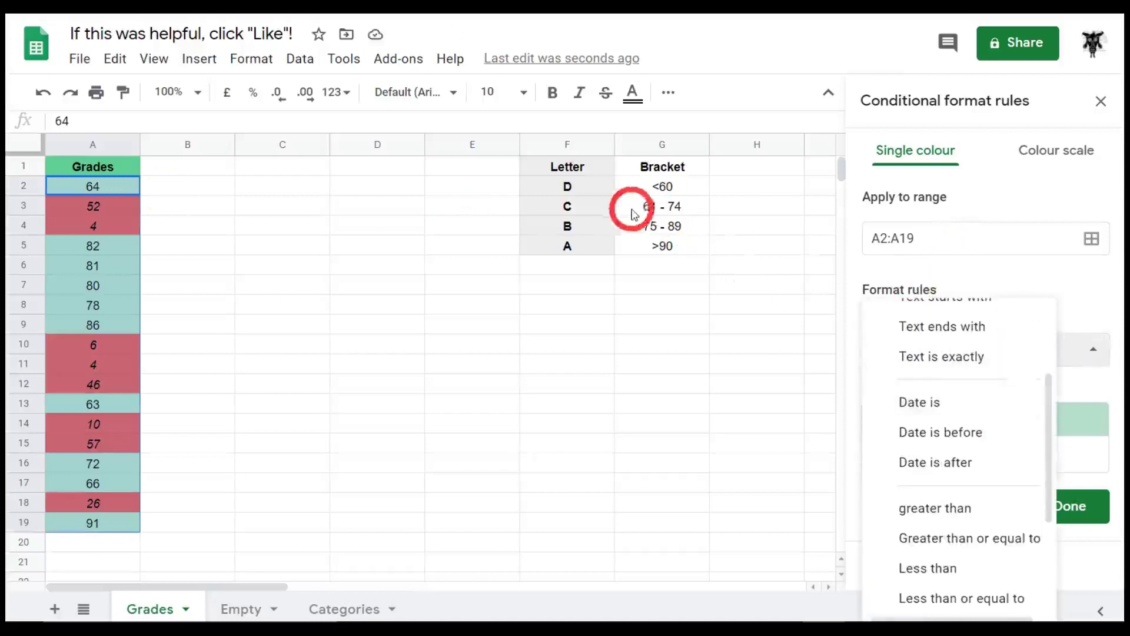
scroll(984, 418, "down", 2)
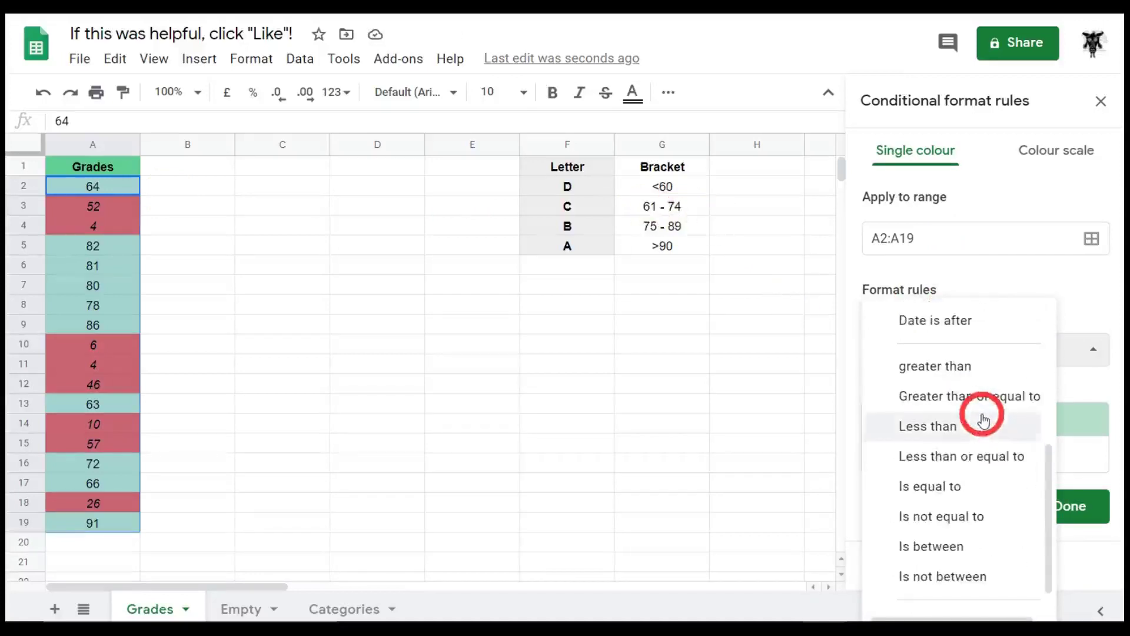
left_click(939, 547)
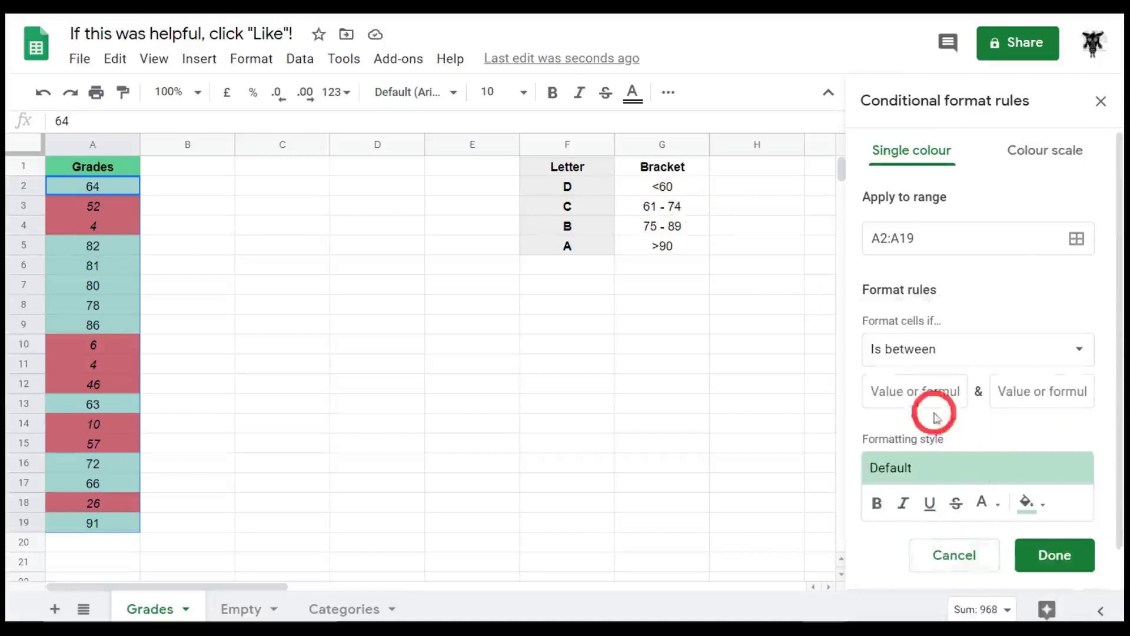
left_click(914, 391)
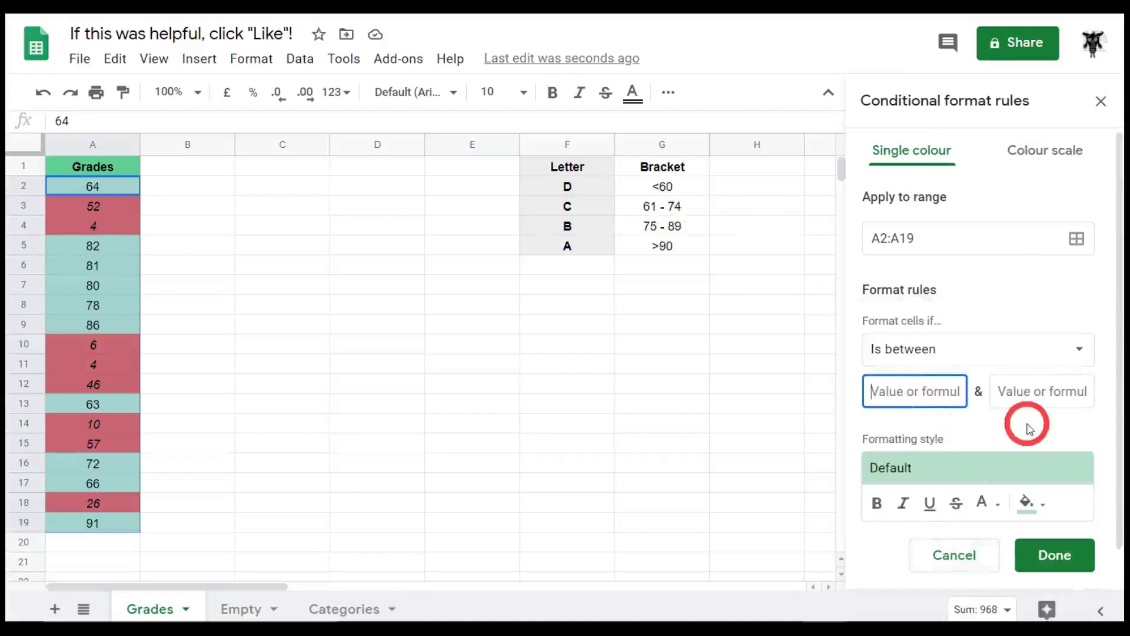
type("61")
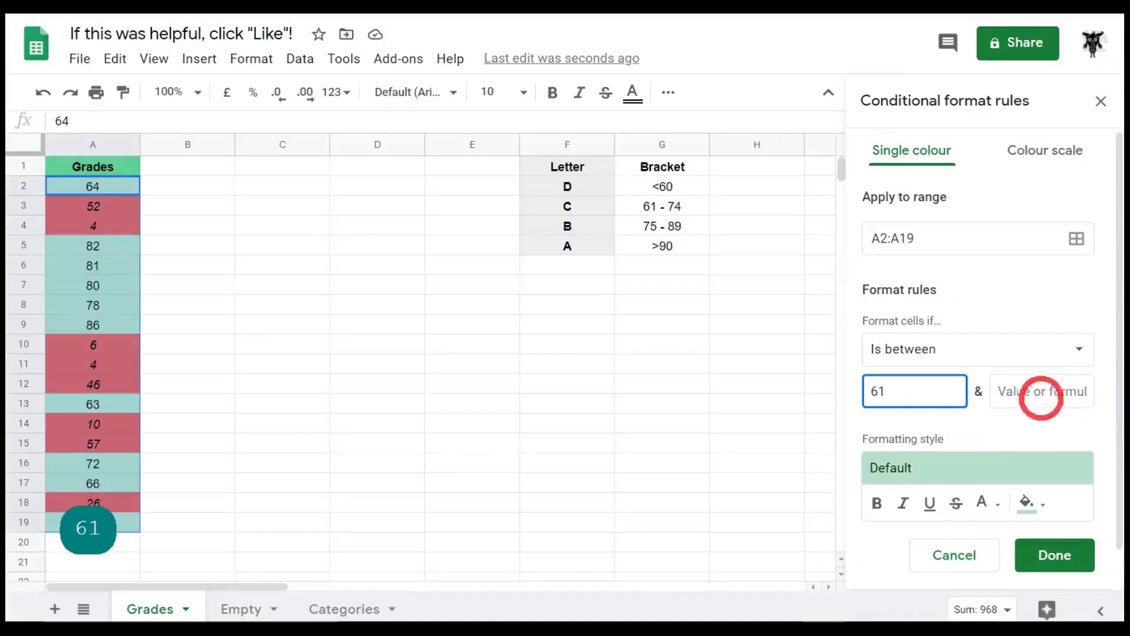
left_click(1045, 393)
type("74")
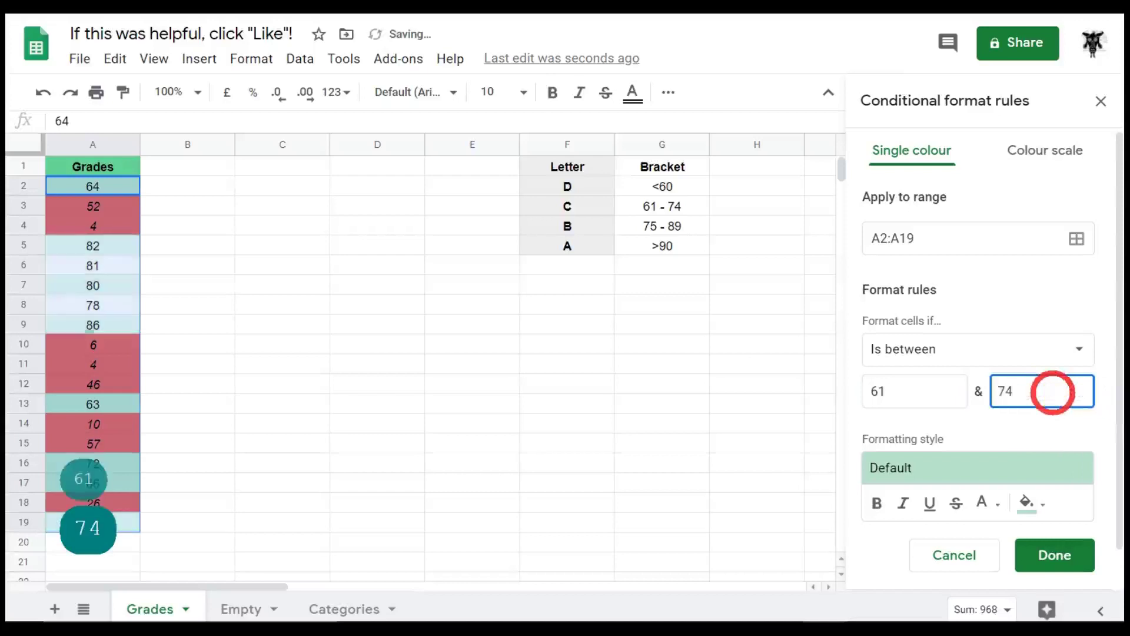
- Fill grades 61–74 light cornflower blue 3 and add another rule
left_click(1035, 504)
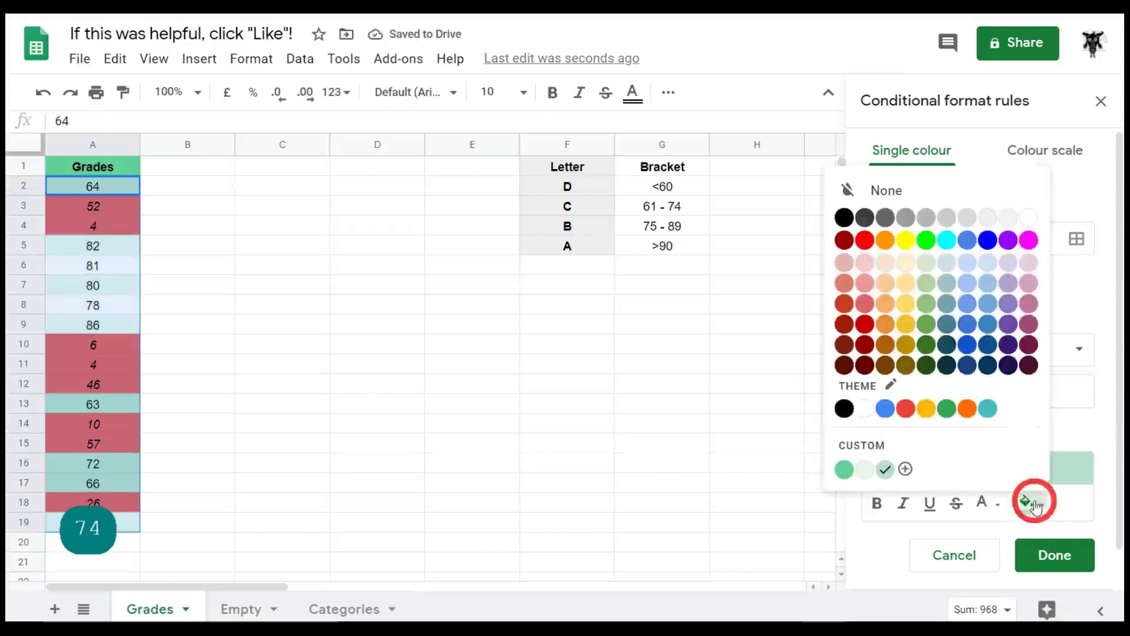
left_click(972, 269)
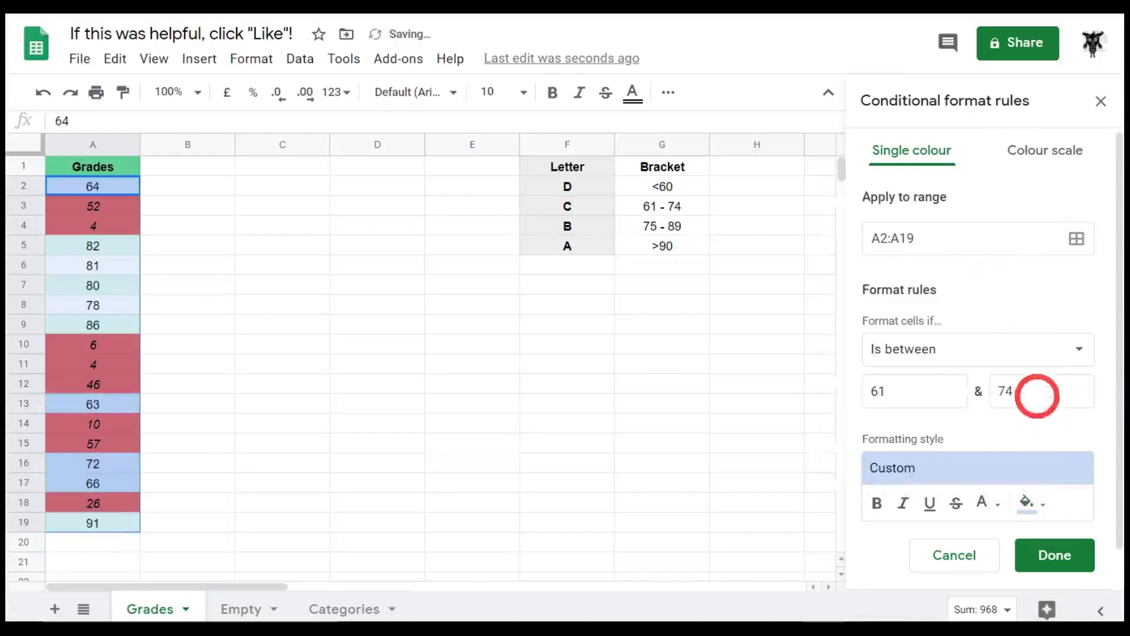
scroll(1059, 535, "down", 1)
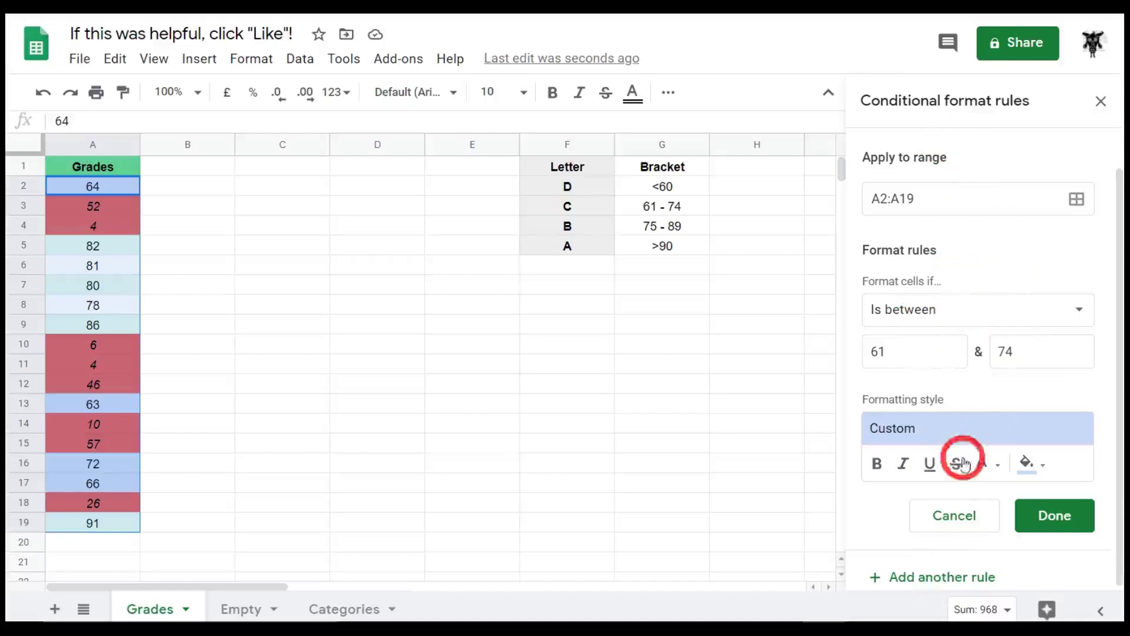
left_click(969, 578)
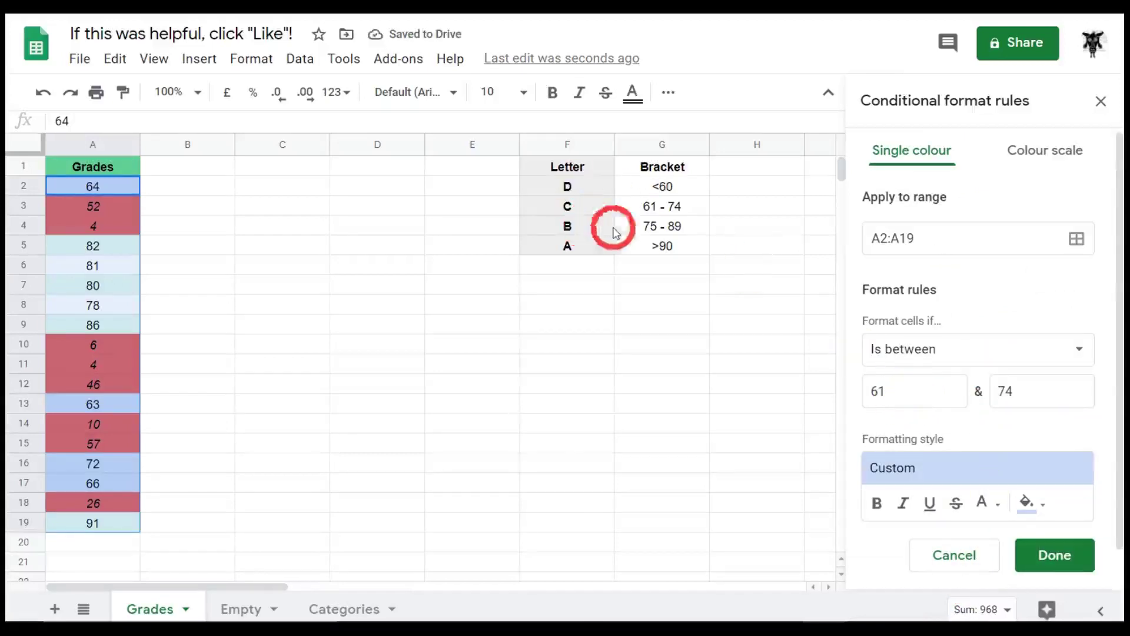
- Change the third rule to 'Is between 75 and 89' with a darker blue fill
double_click(889, 391)
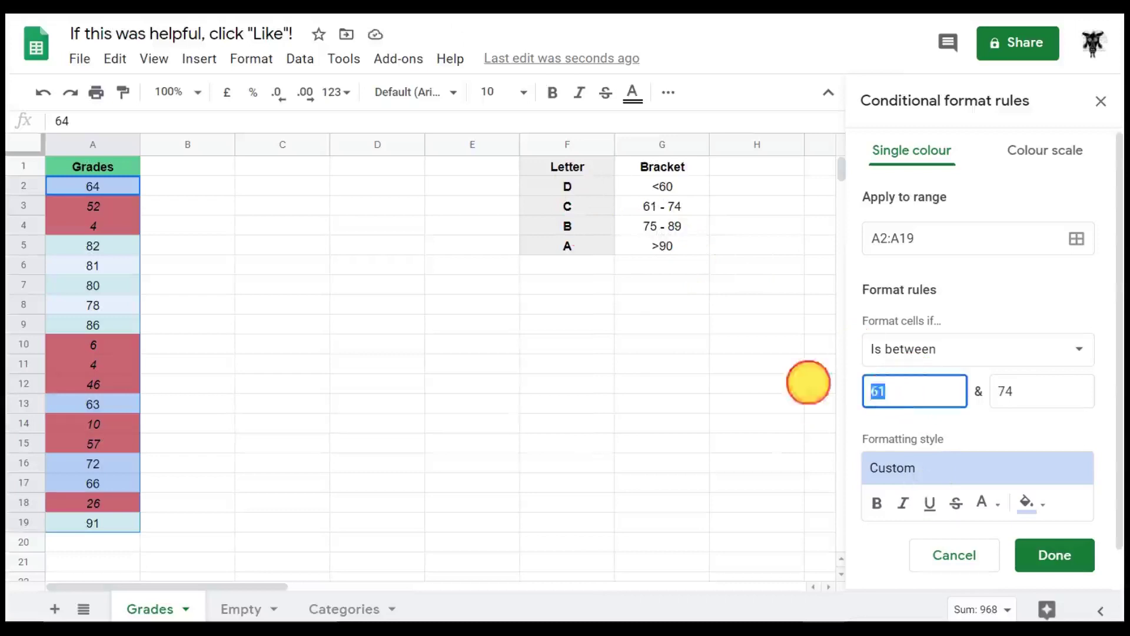
type("75")
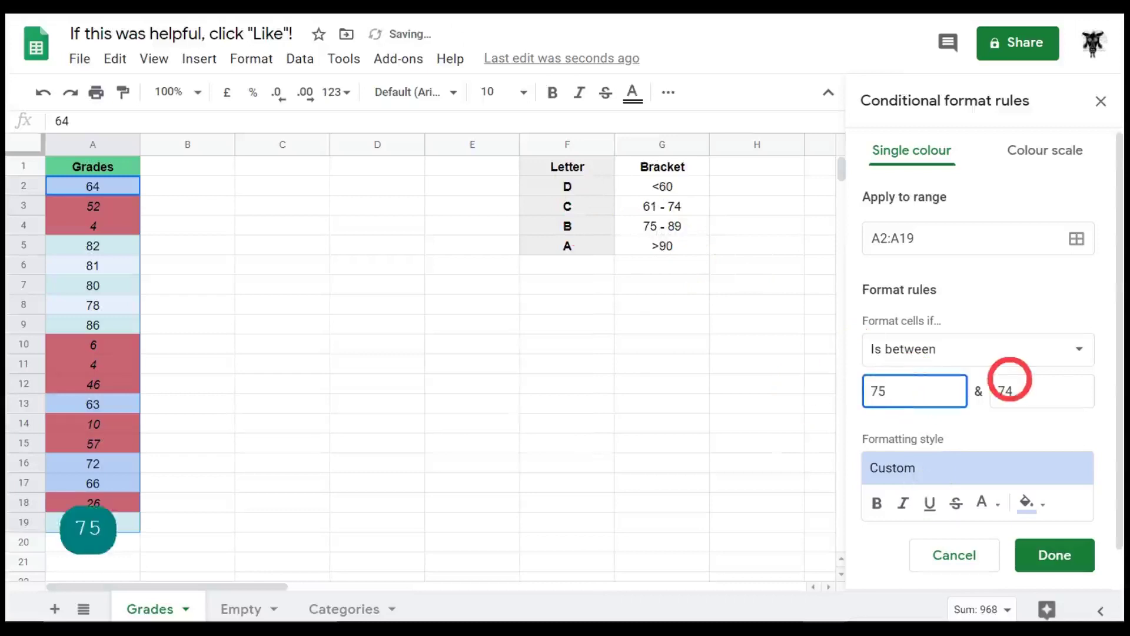
double_click(1034, 399)
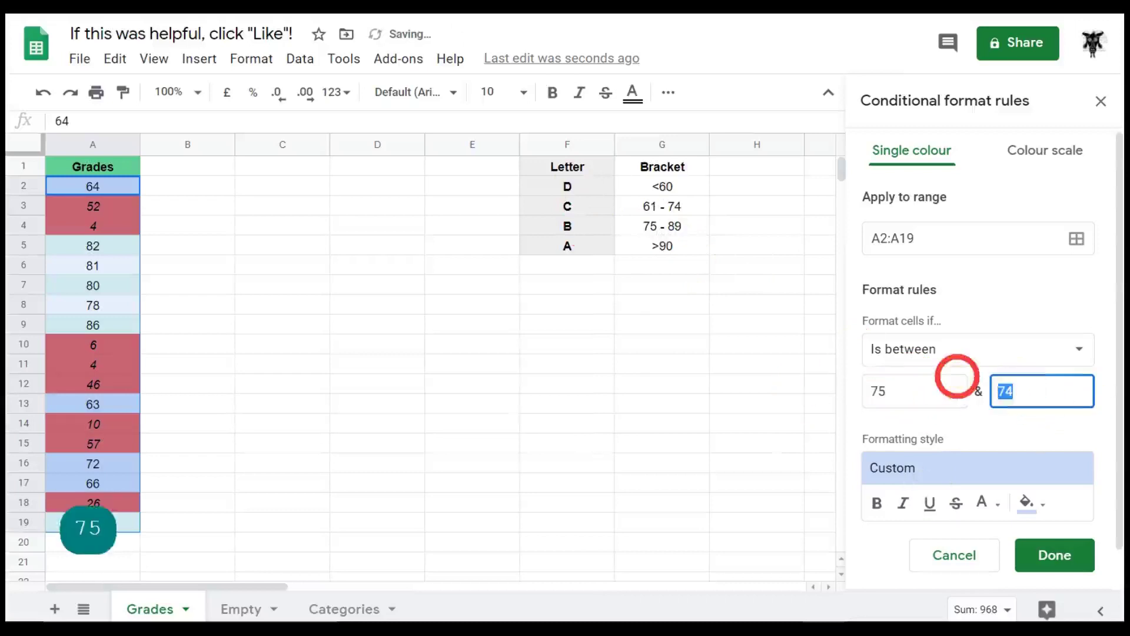
type("89")
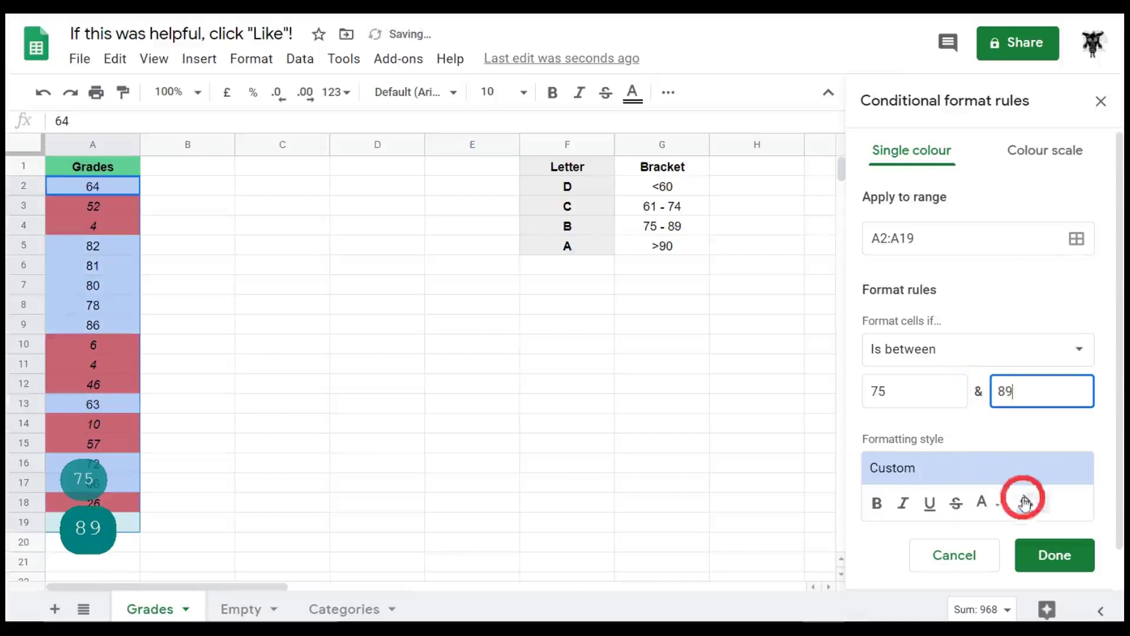
left_click(1028, 502)
left_click(966, 284)
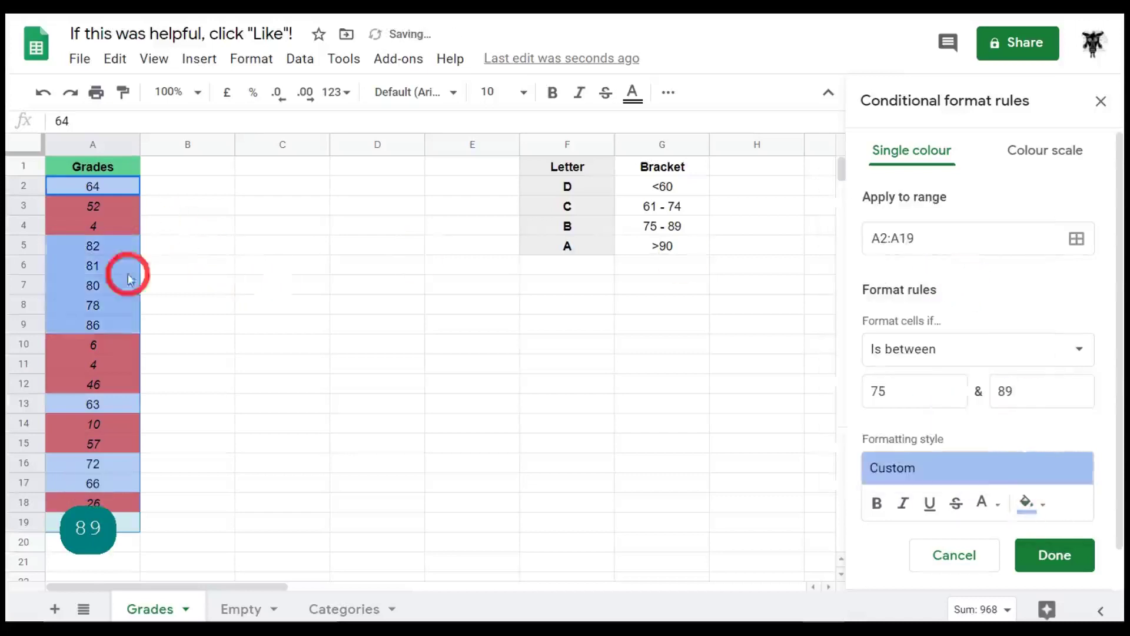
left_click(1027, 502)
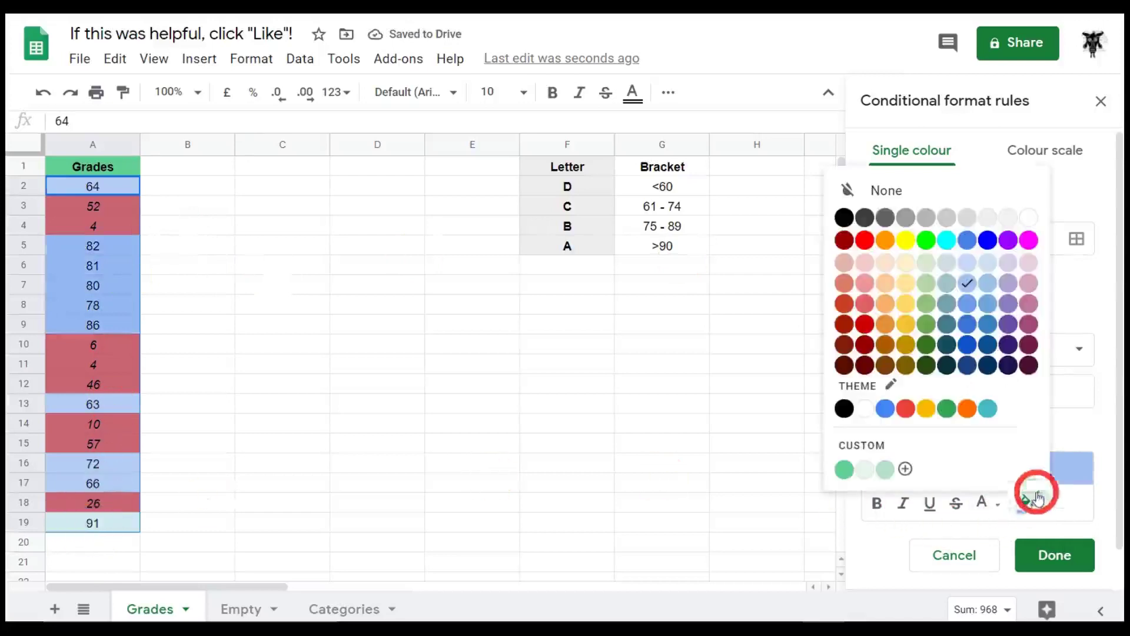
left_click(951, 303)
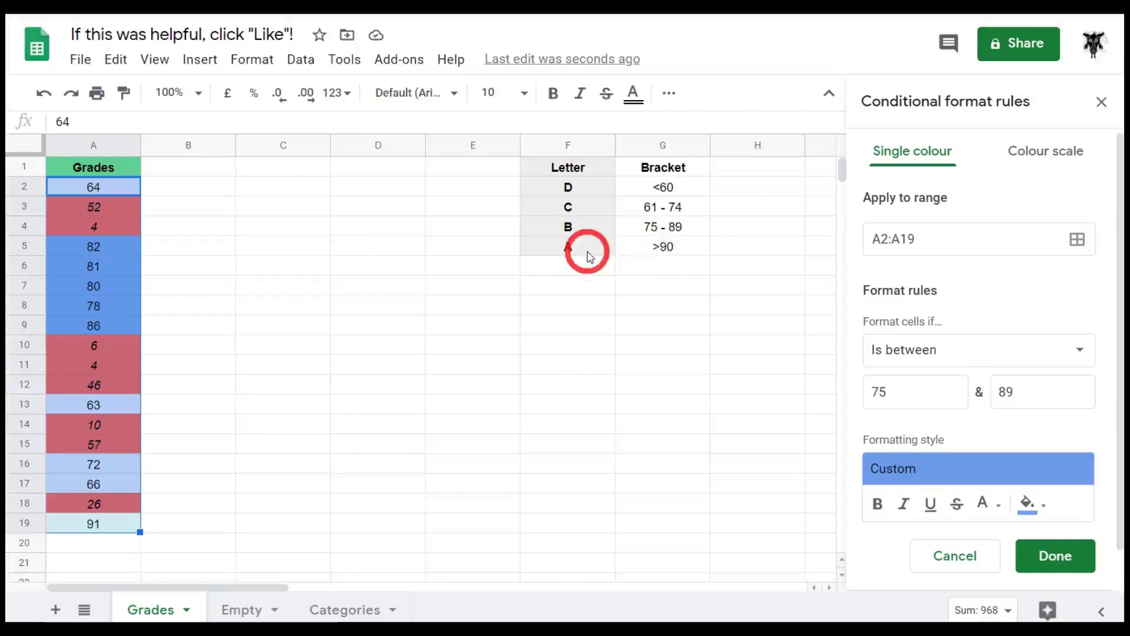
scroll(975, 448, "down", 1)
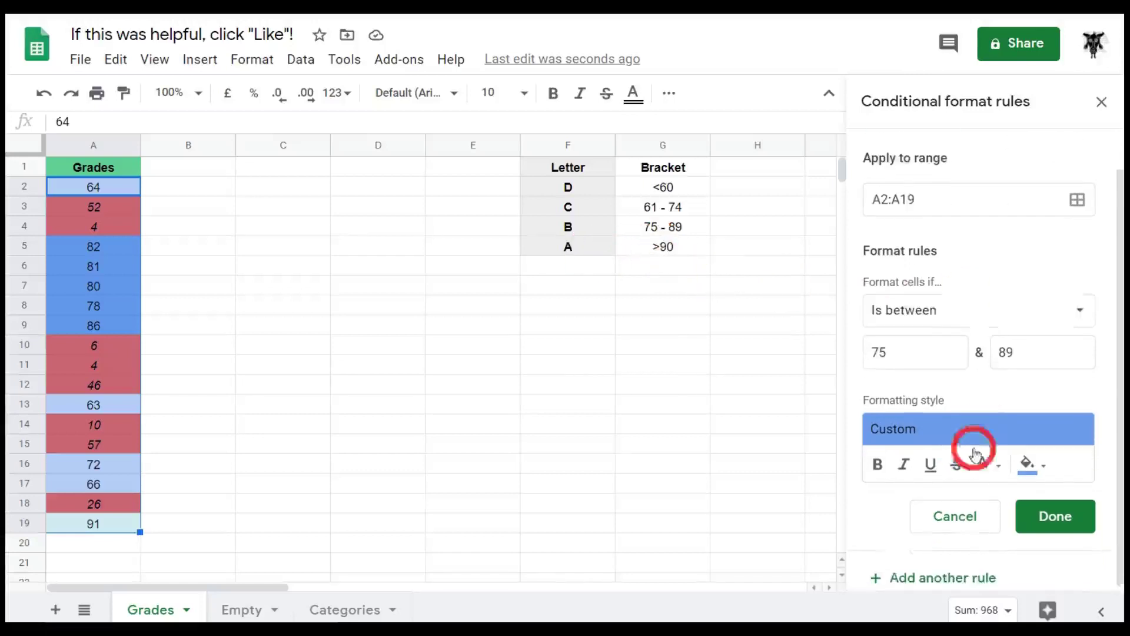
- Add and save a 'Greater than or equal to 90' rule with dark blue fill and white text
left_click(946, 580)
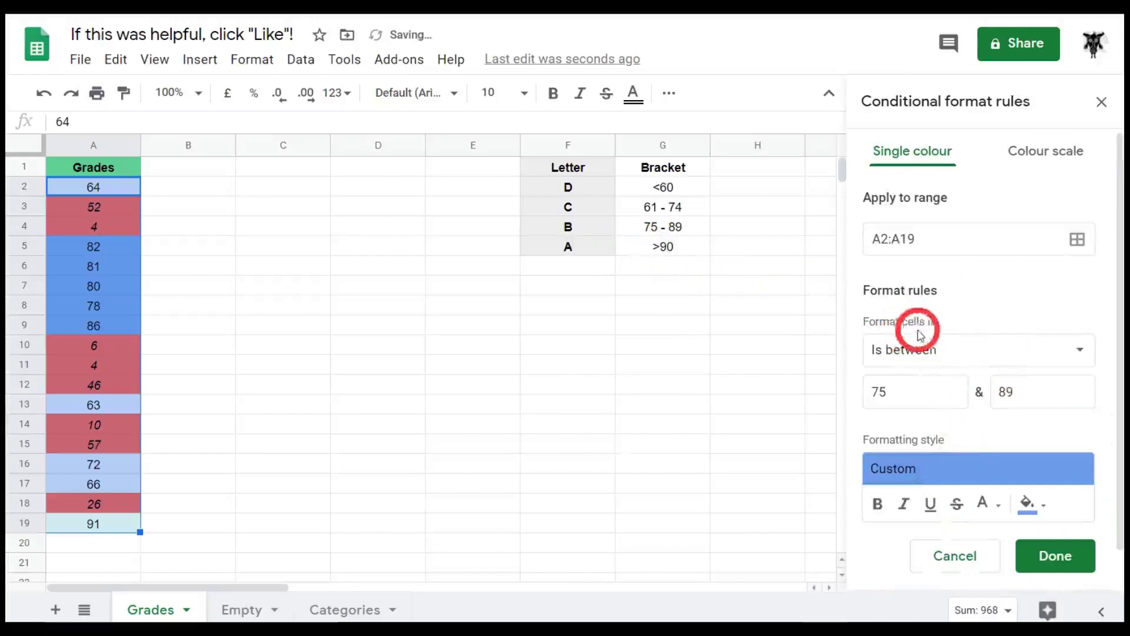
left_click(960, 352)
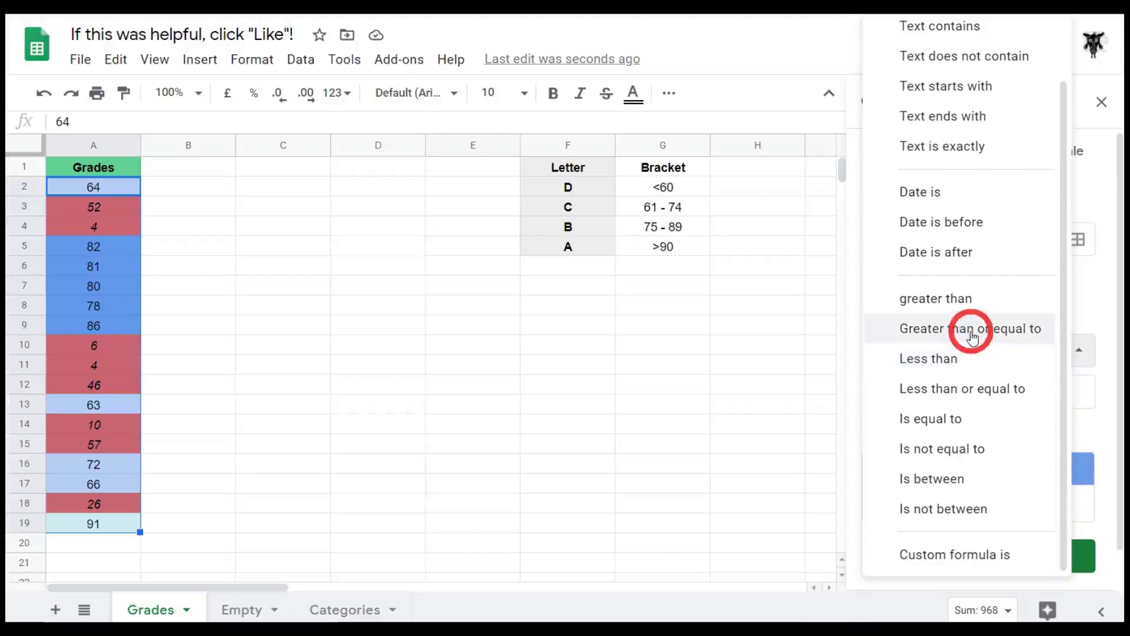
left_click(972, 336)
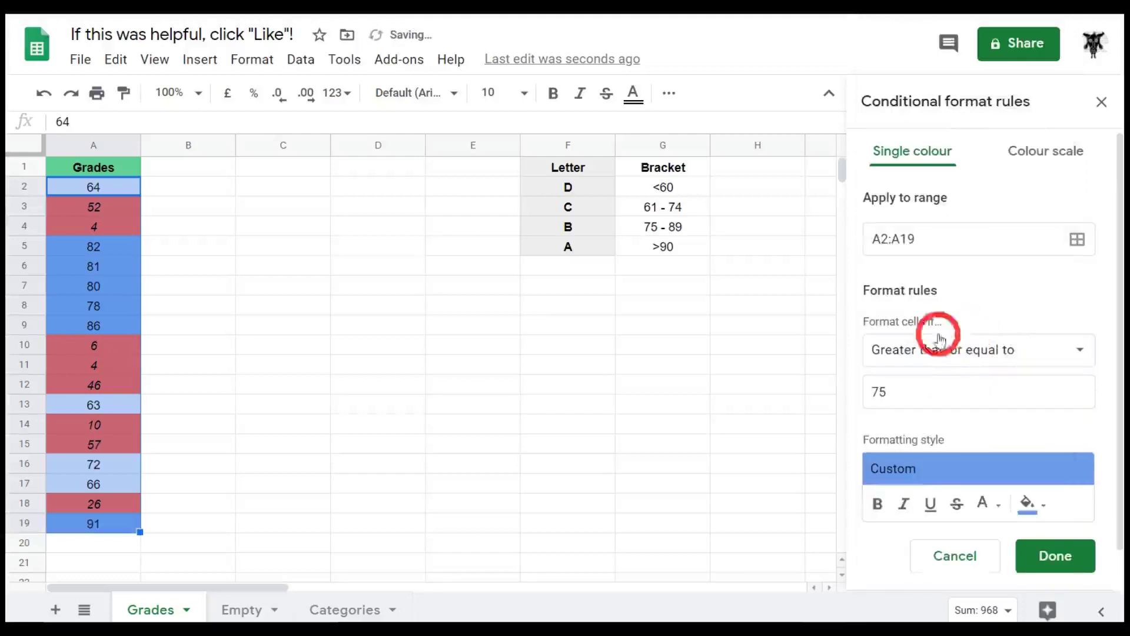
left_click(914, 387)
left_click_drag(909, 392, 832, 386)
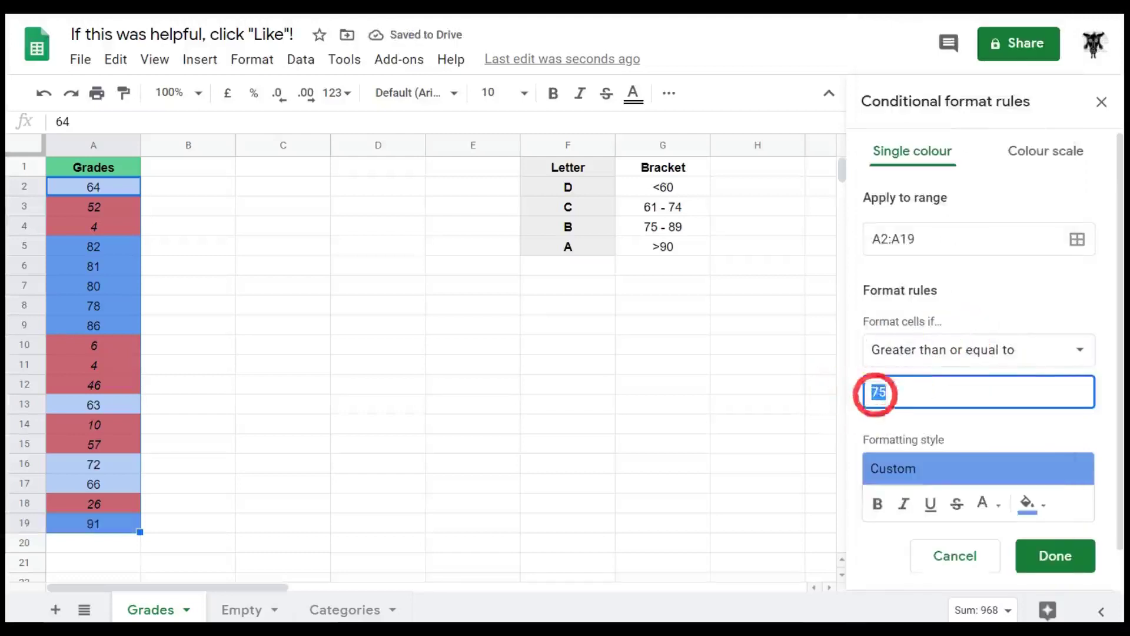
type("90")
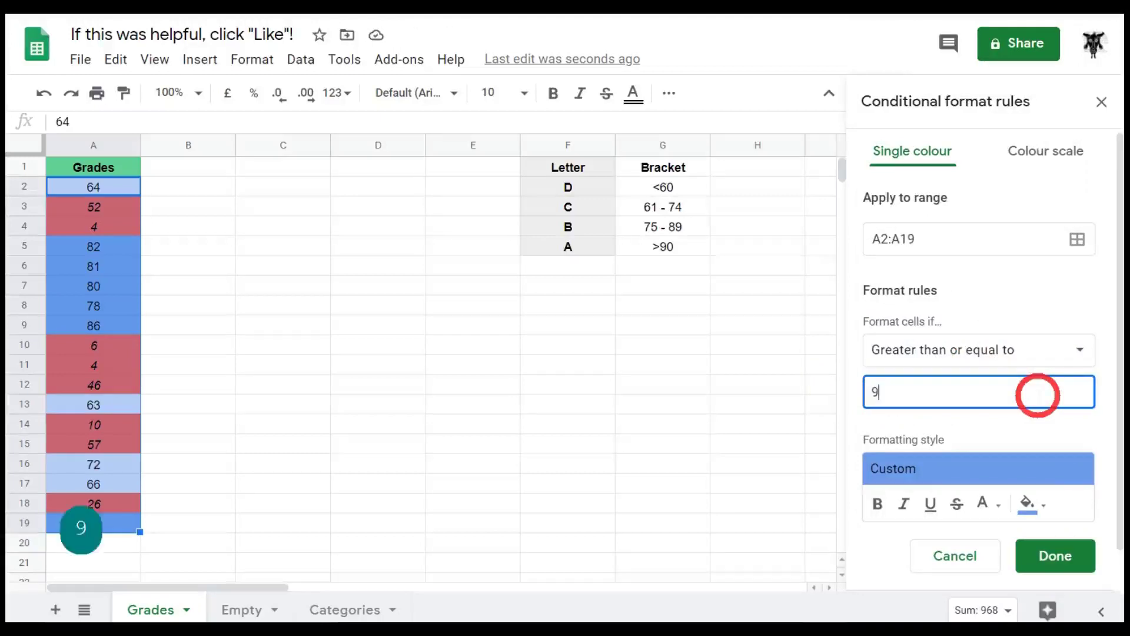
left_click(1040, 506)
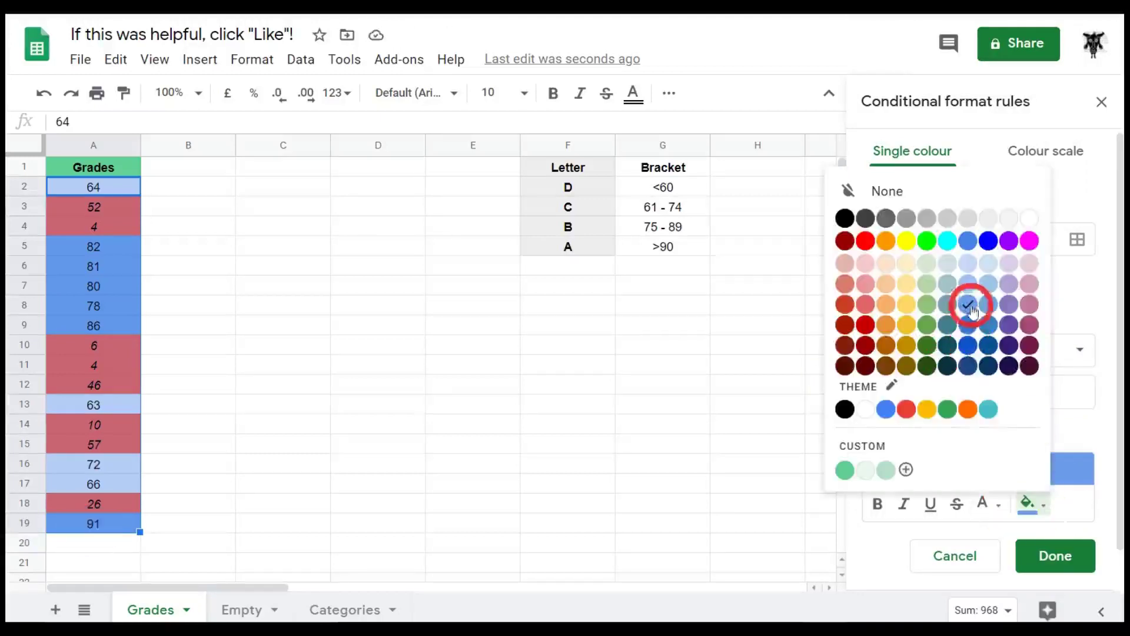
left_click(966, 347)
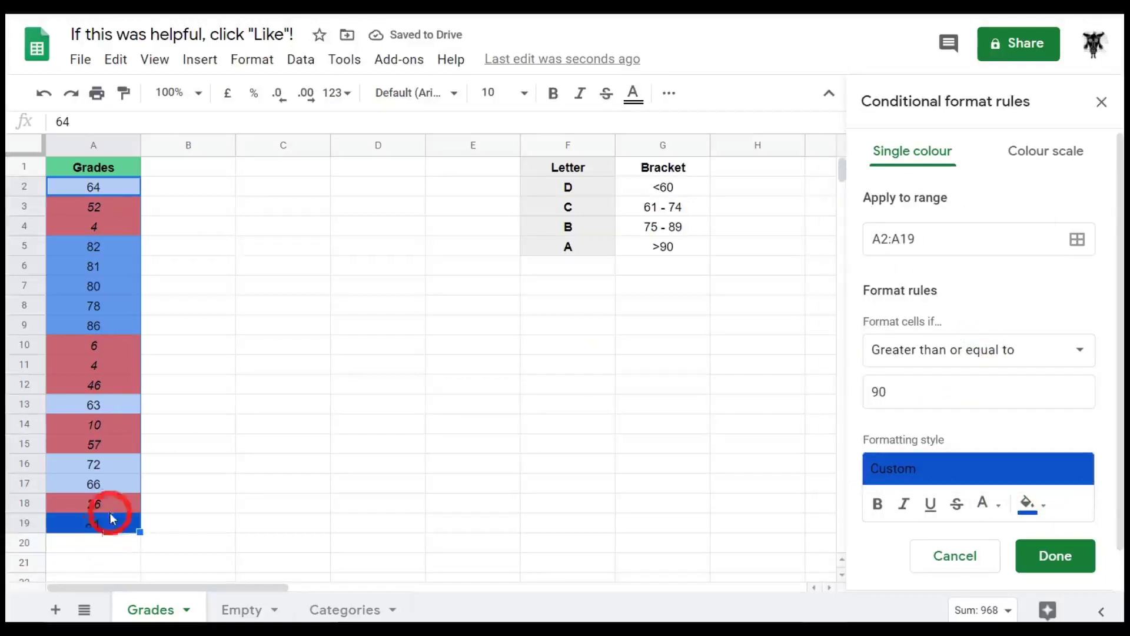
left_click(985, 503)
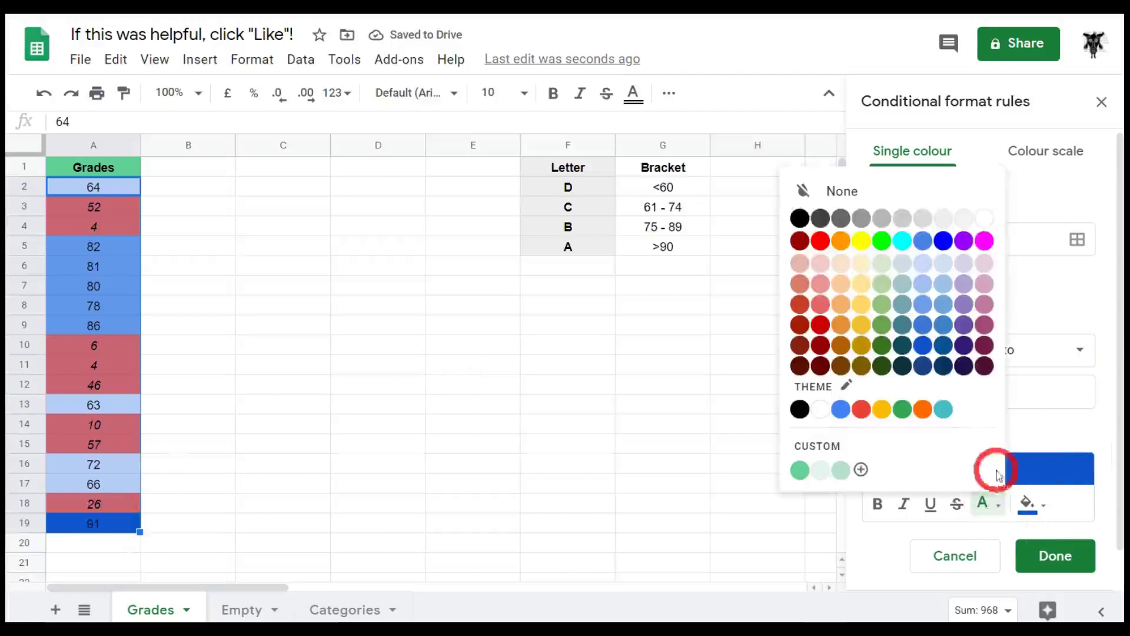
left_click(980, 219)
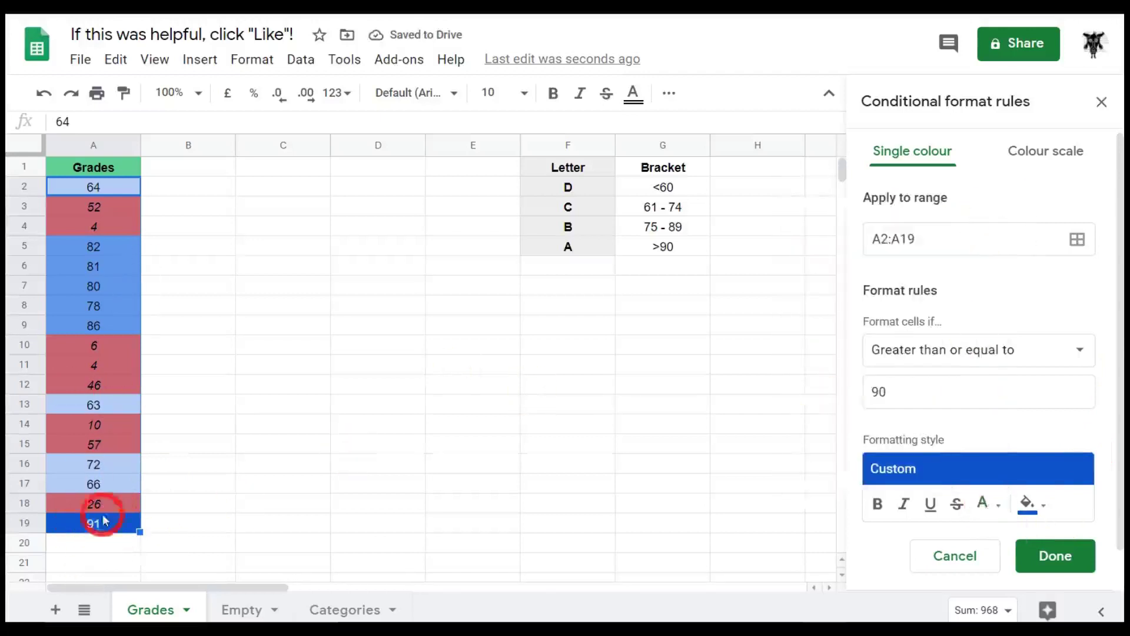
left_click(1059, 557)
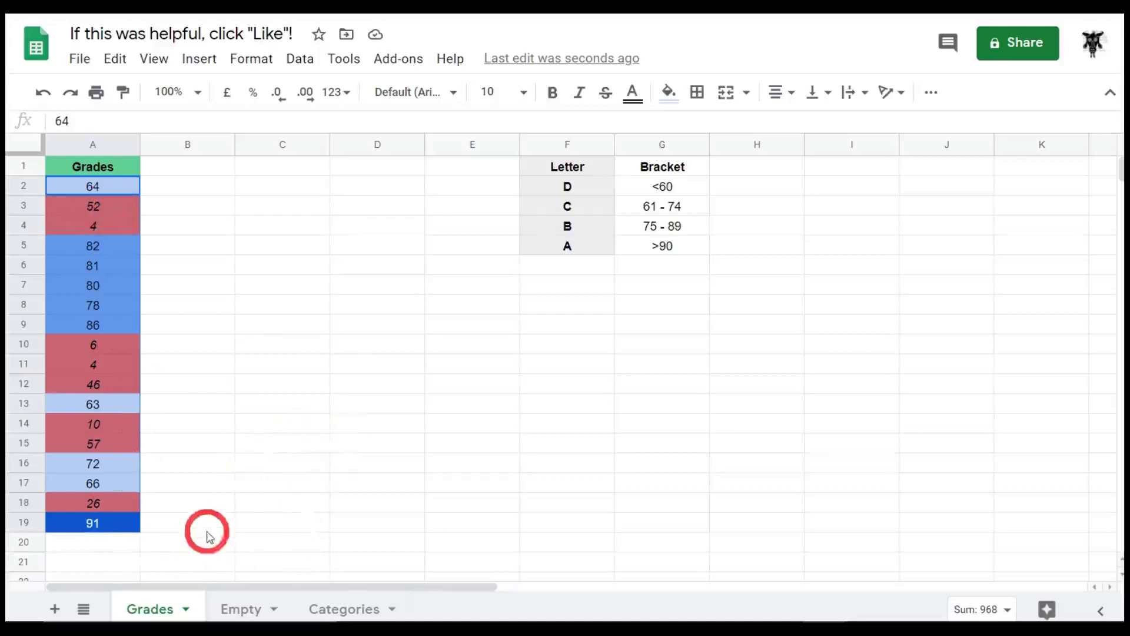
- Switch to the Empty sheet and select the Appointments booking cells B3:F8
left_click(246, 612)
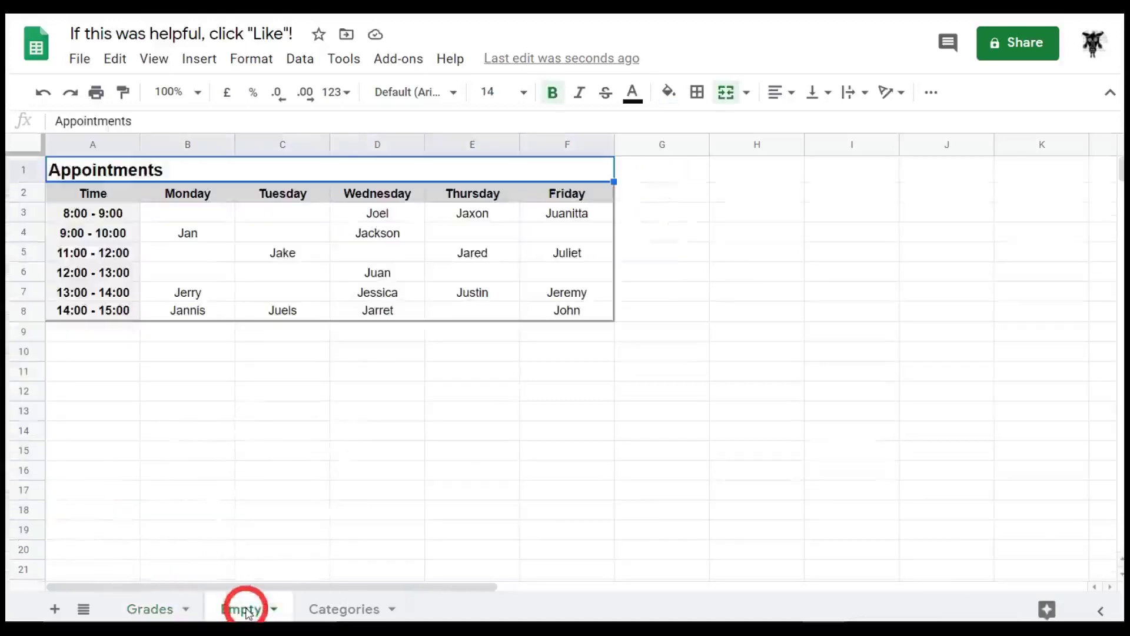
left_click(347, 412)
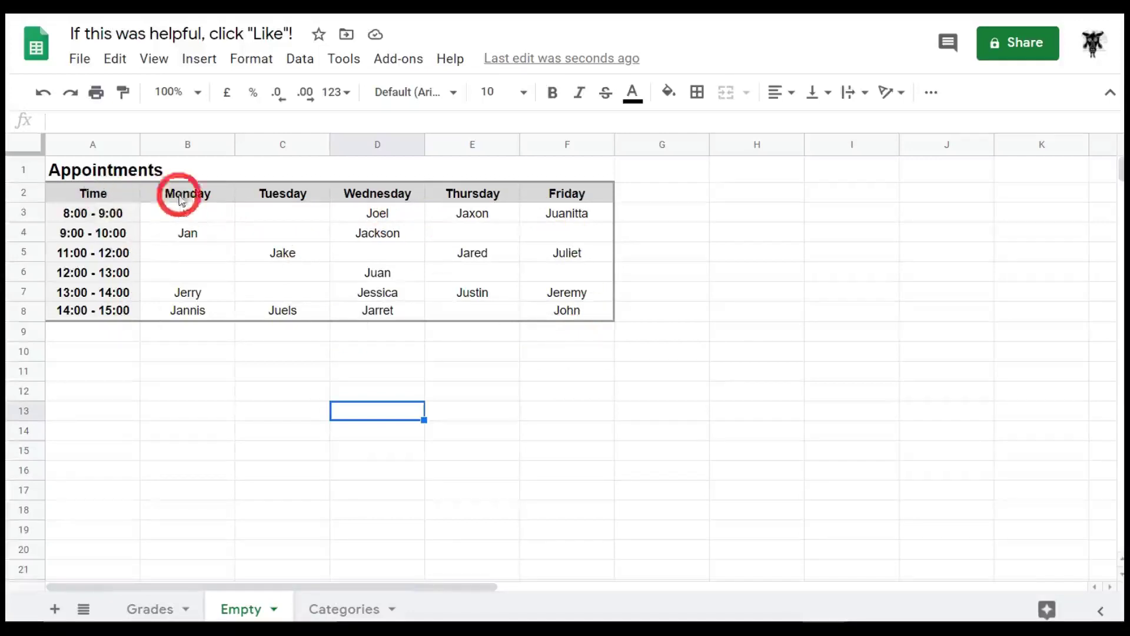
left_click(170, 219)
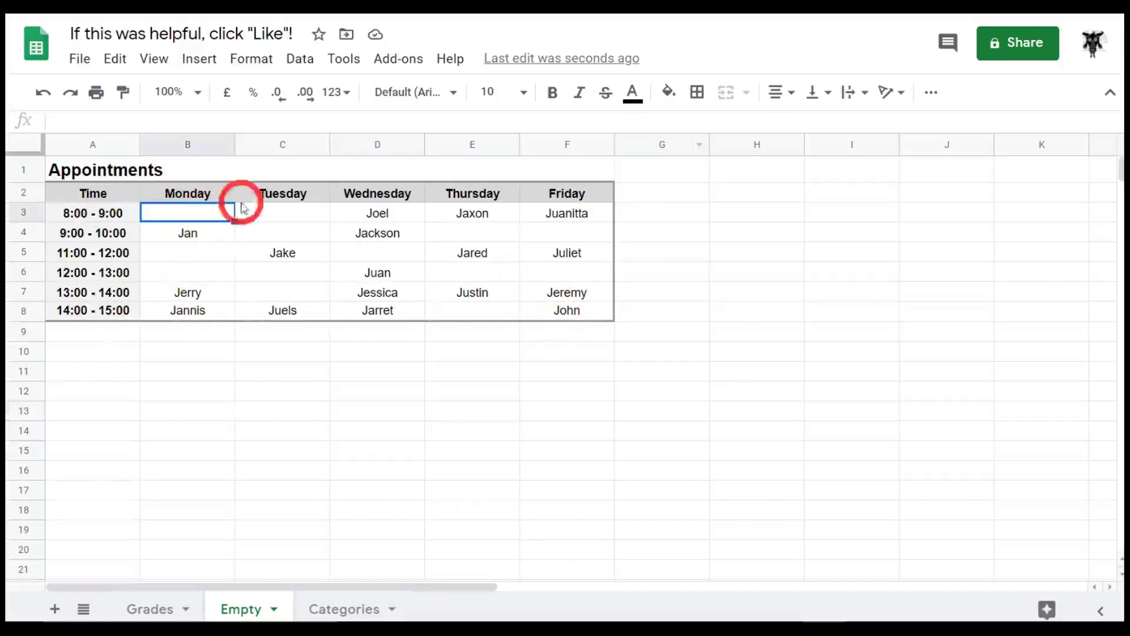
left_click(186, 212)
left_click_drag(185, 212, 562, 313)
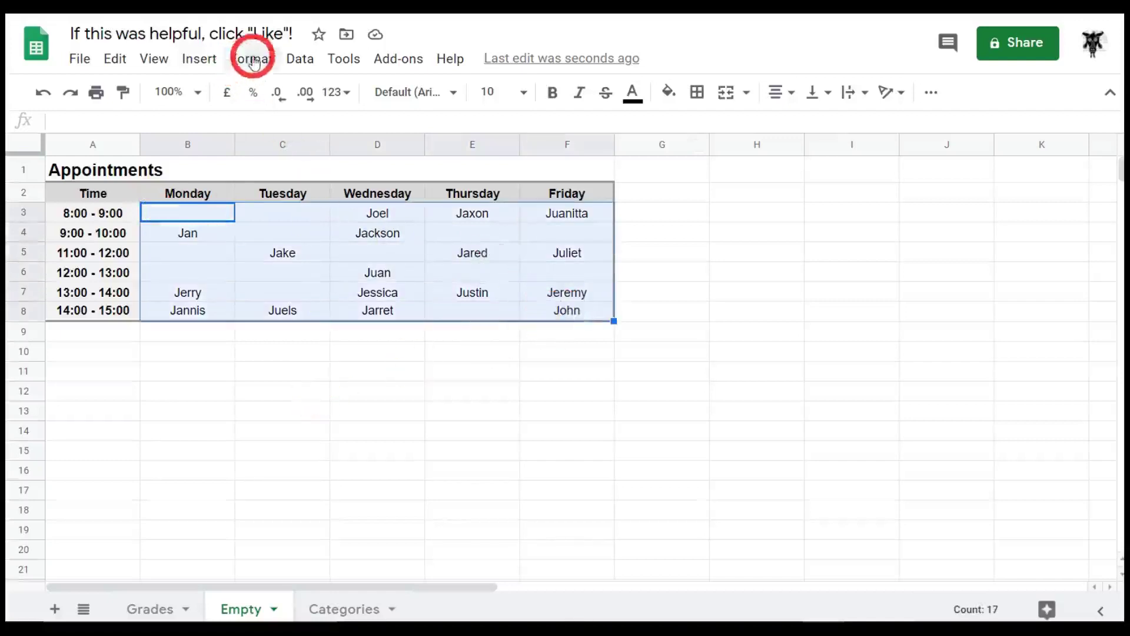
right_click(285, 230)
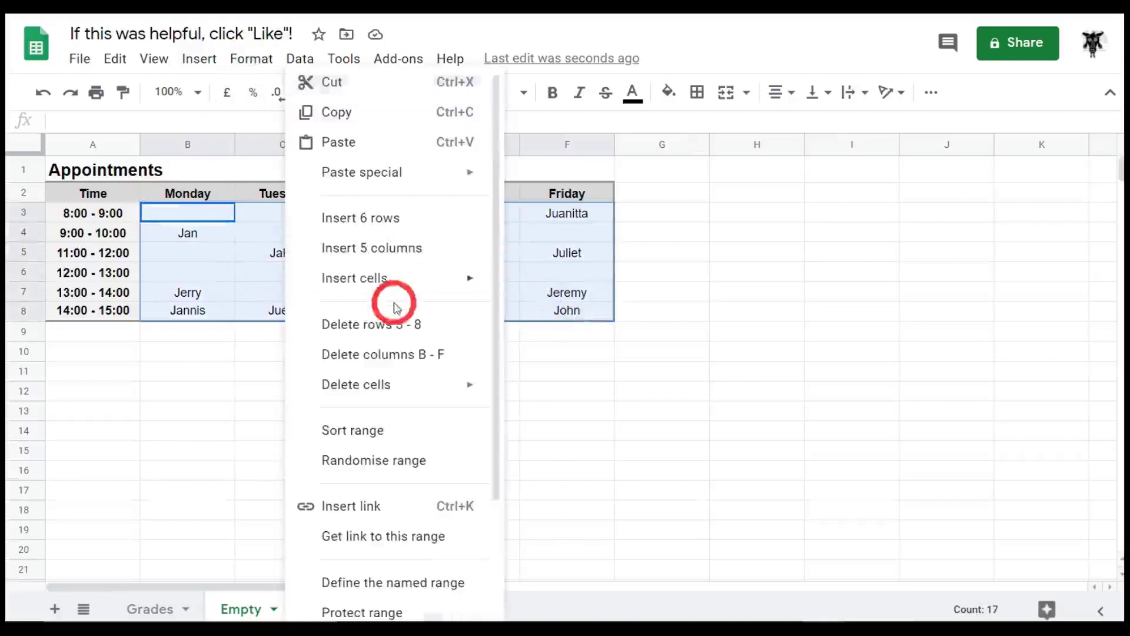
- Save a 'Cell is empty' rule on B3:F8 that fills free slots purple
scroll(383, 557, "down", 3)
left_click(389, 577)
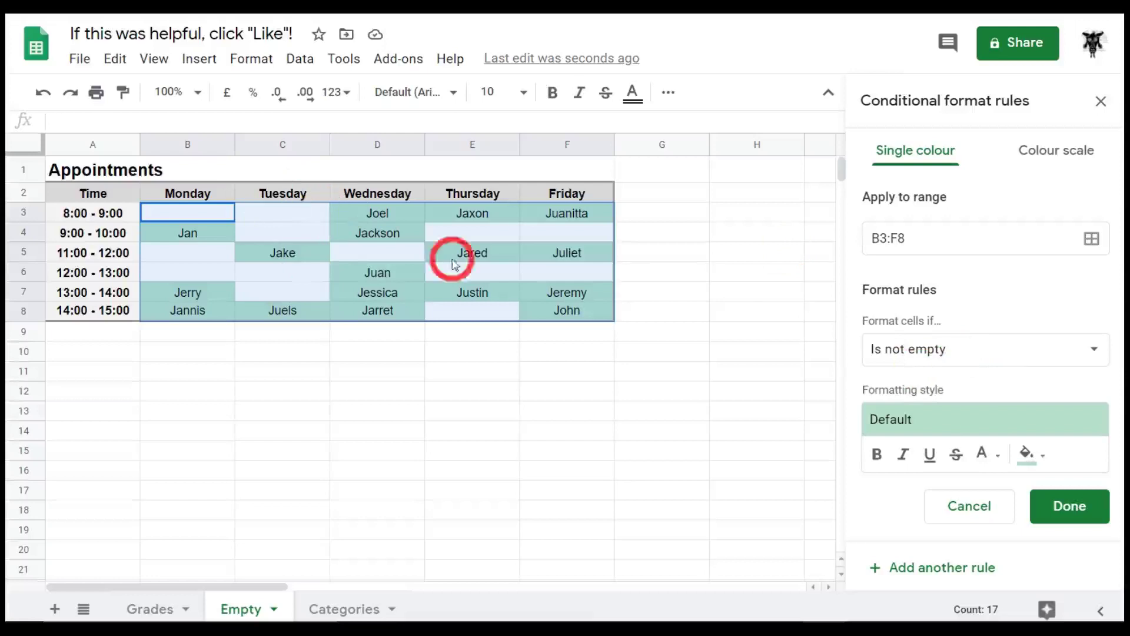
left_click(1007, 357)
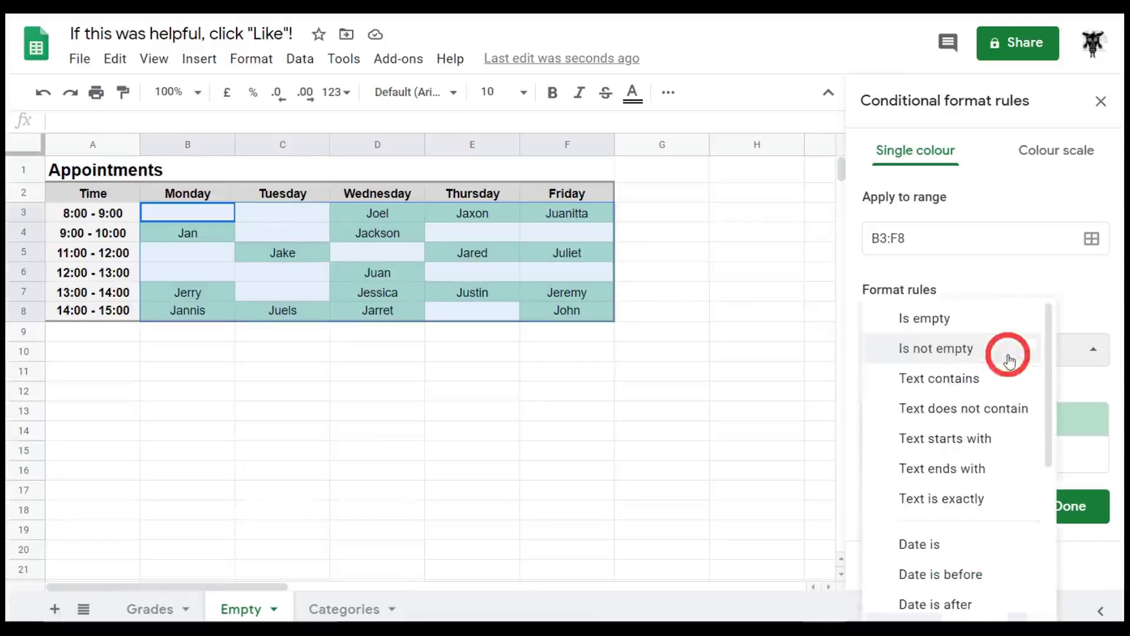
left_click(992, 325)
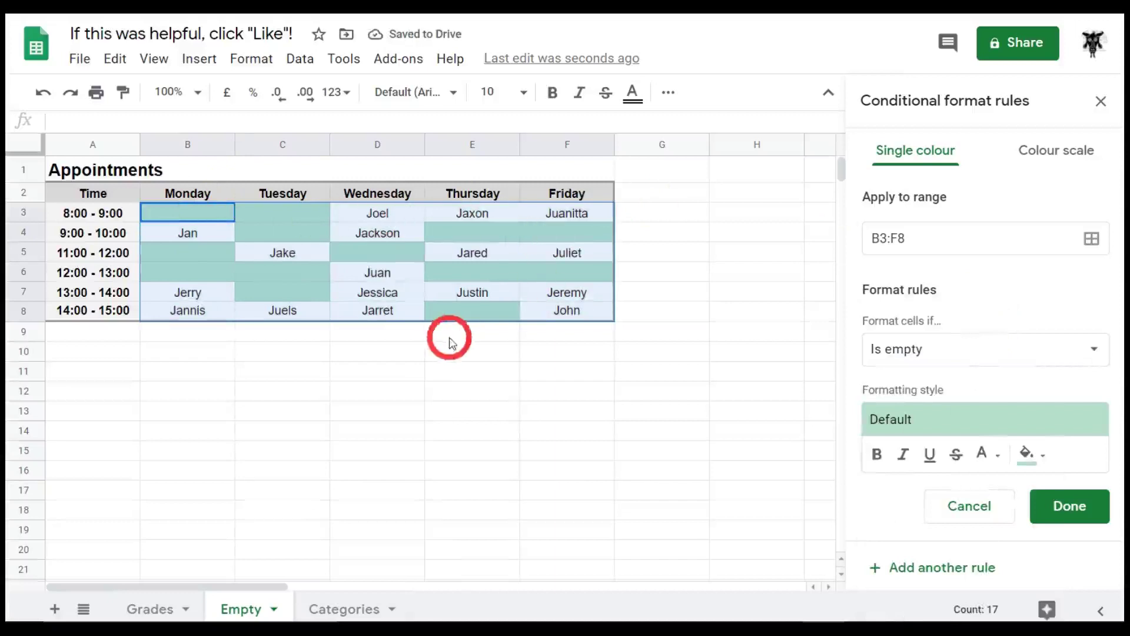
left_click(1040, 456)
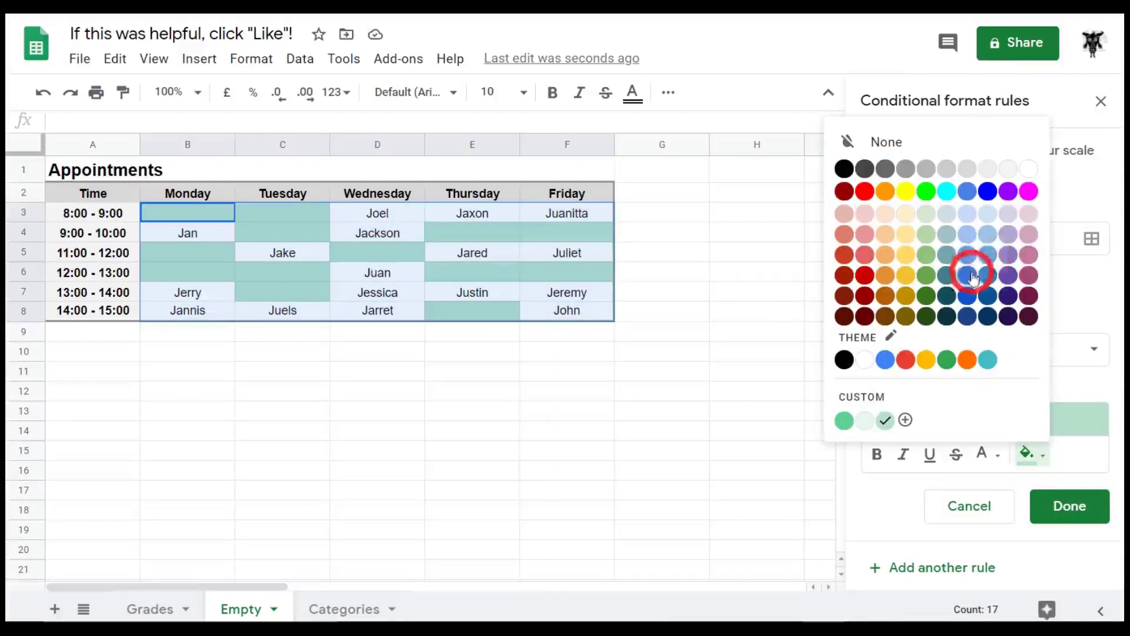
left_click(1008, 255)
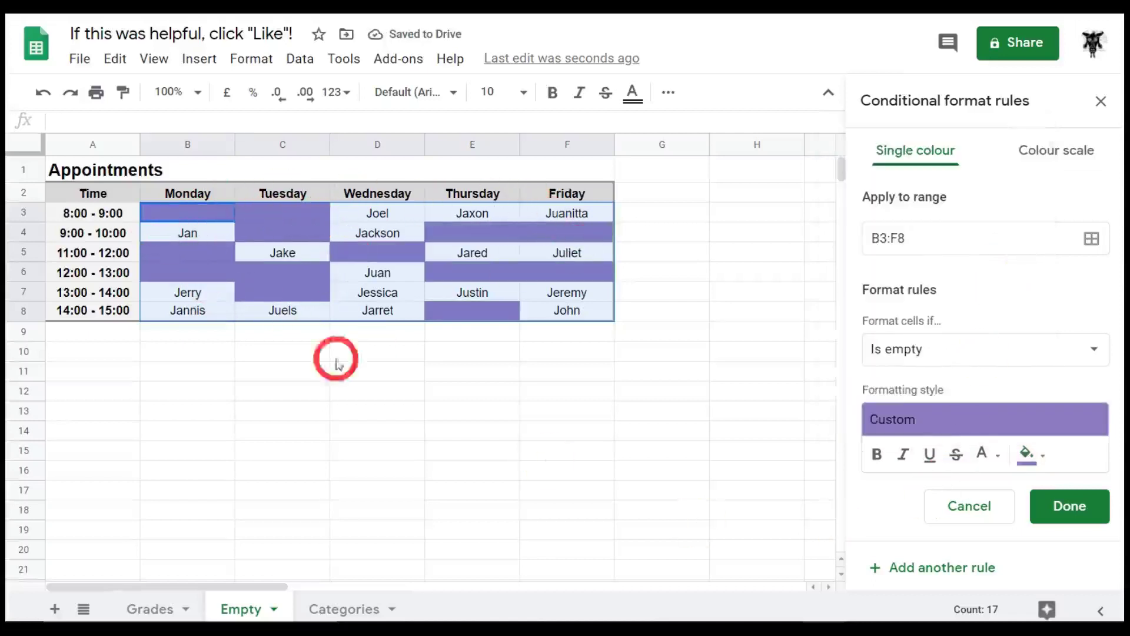
left_click(1066, 507)
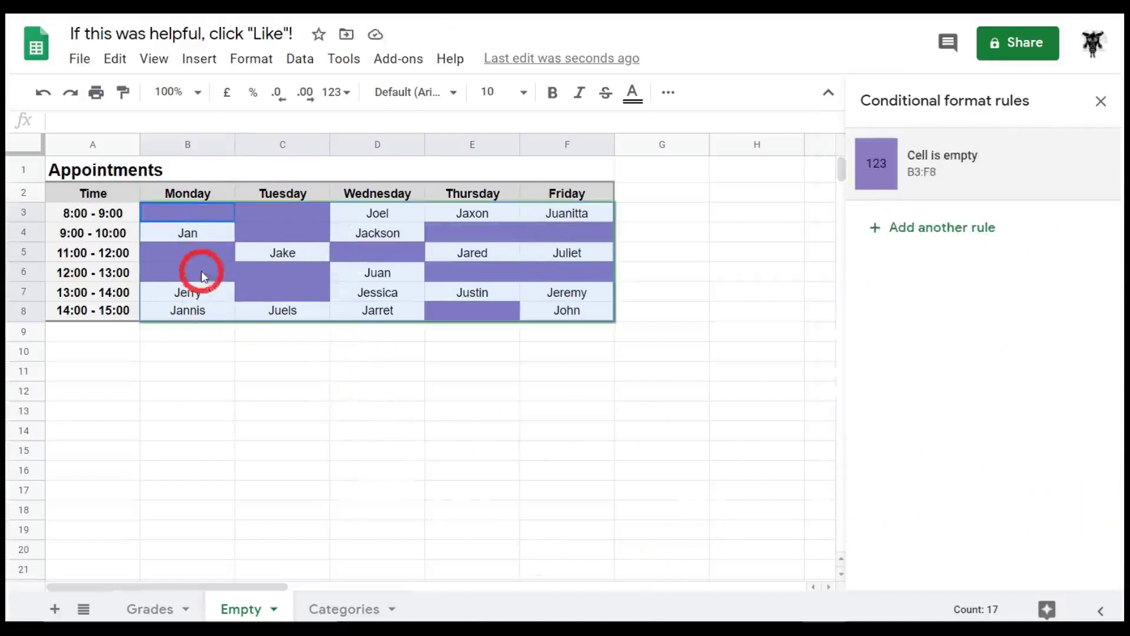
- Enter a booked name into Tuesday's 9:00 - 10:00 slot, C4
left_click(282, 232)
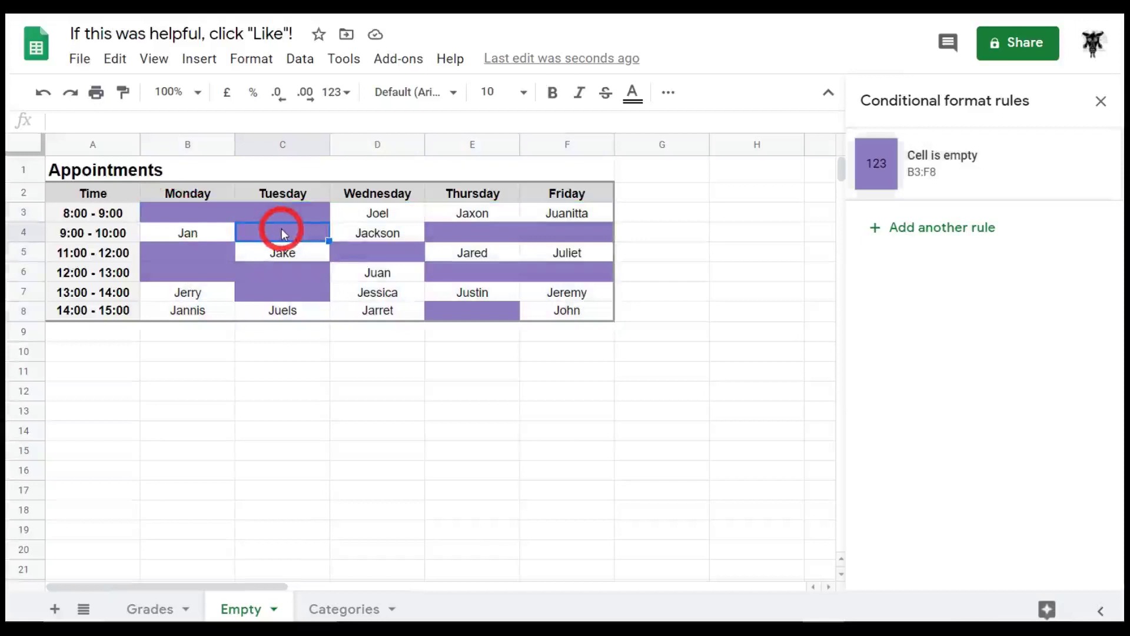
type("Jerry")
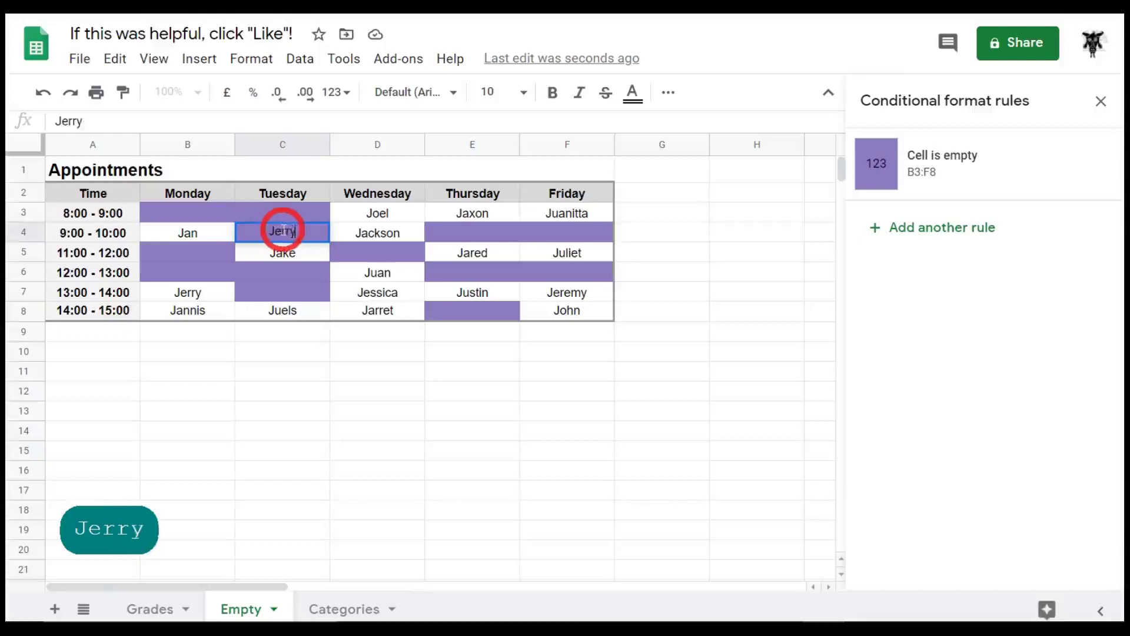
key("Return")
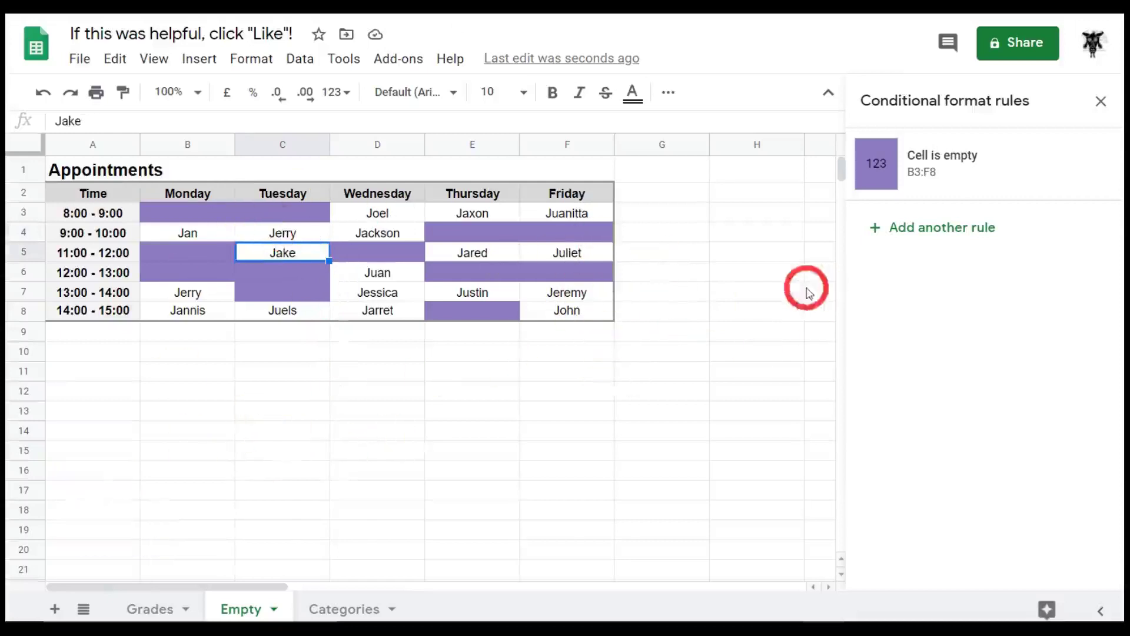
- Close the conditional format rules panel and switch to the Categories sheet
left_click(1100, 101)
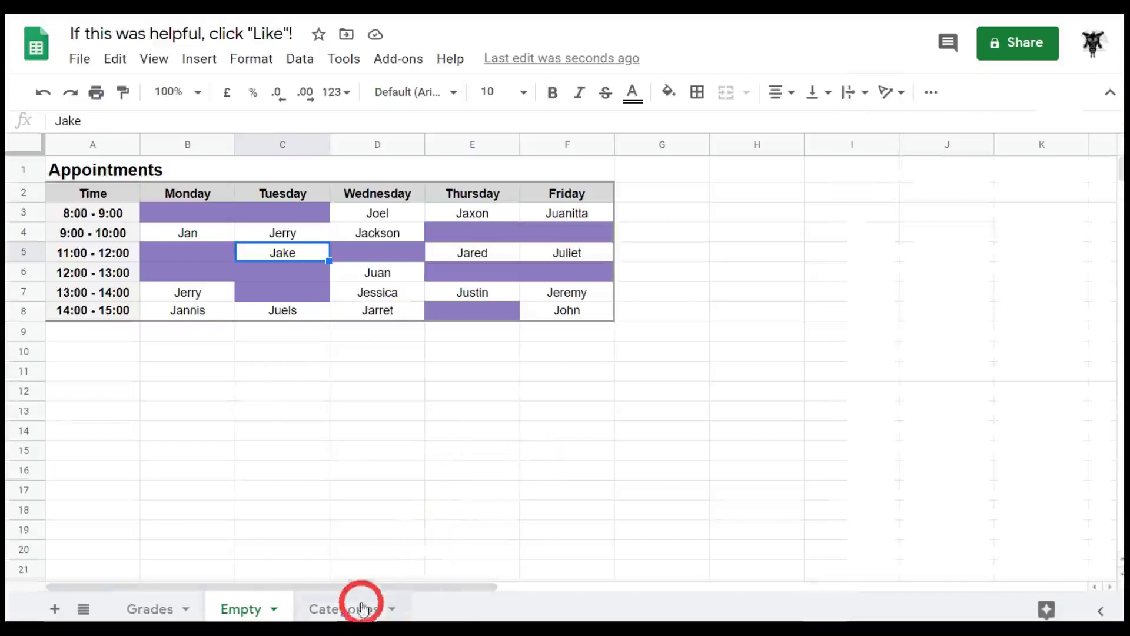
left_click(338, 606)
left_click(471, 206)
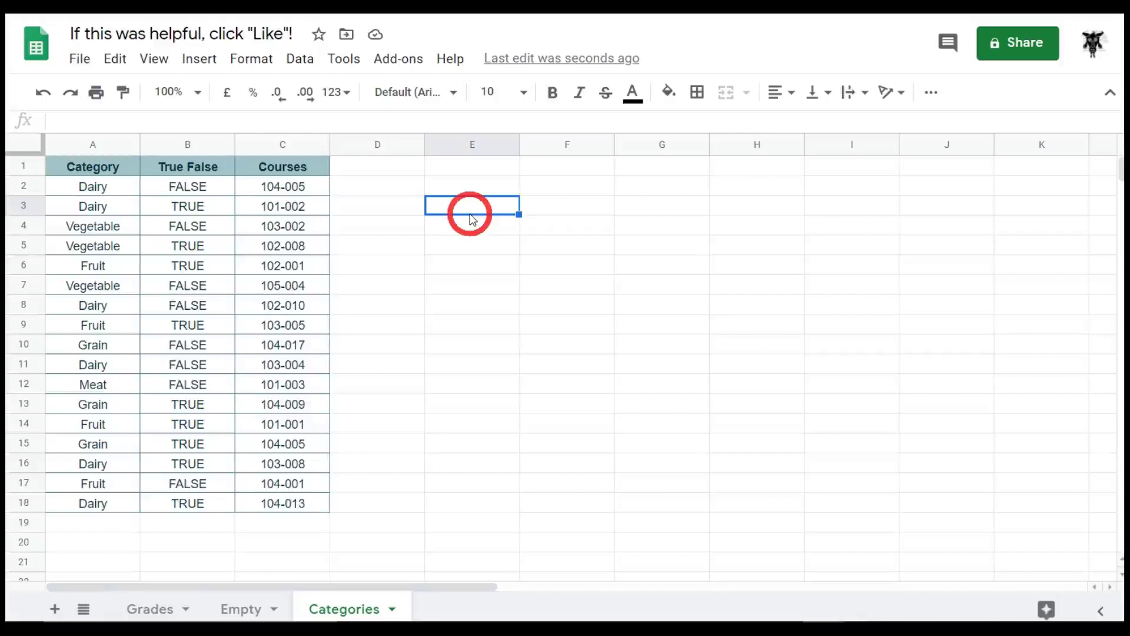
- Select the category cells A2:A18 on the Categories sheet
left_click(97, 186)
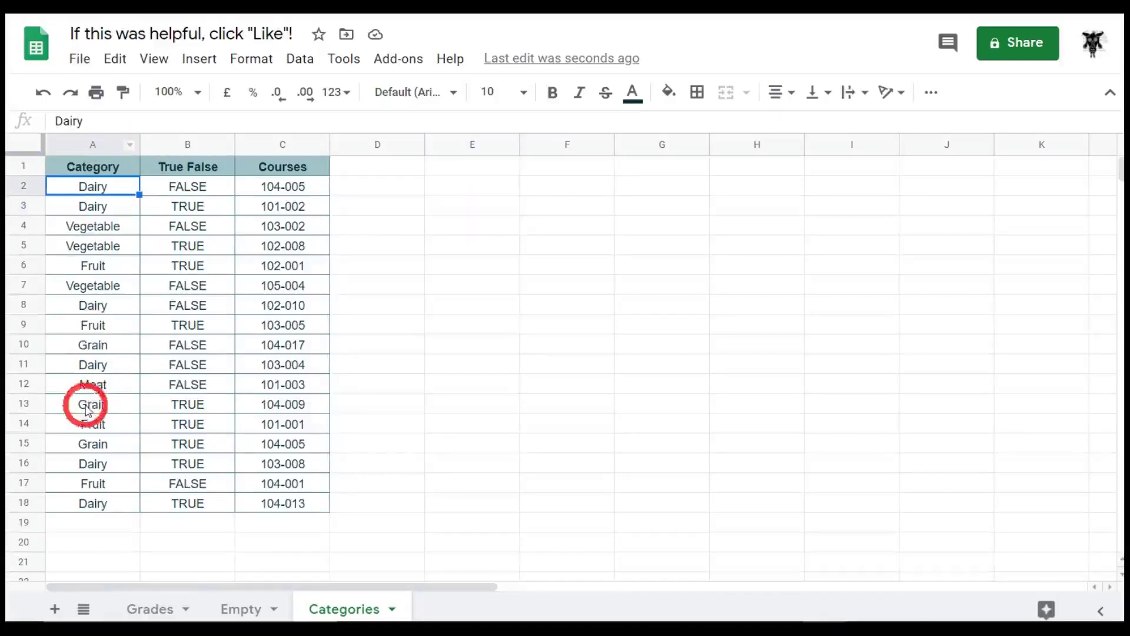
left_click(103, 505, "shift")
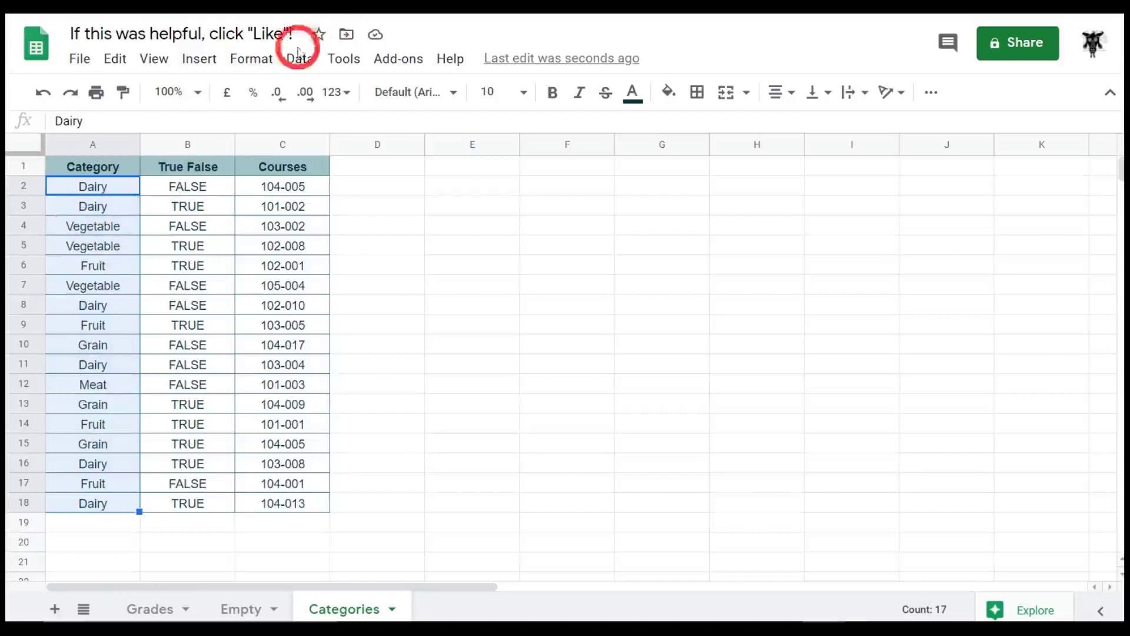
left_click(262, 62)
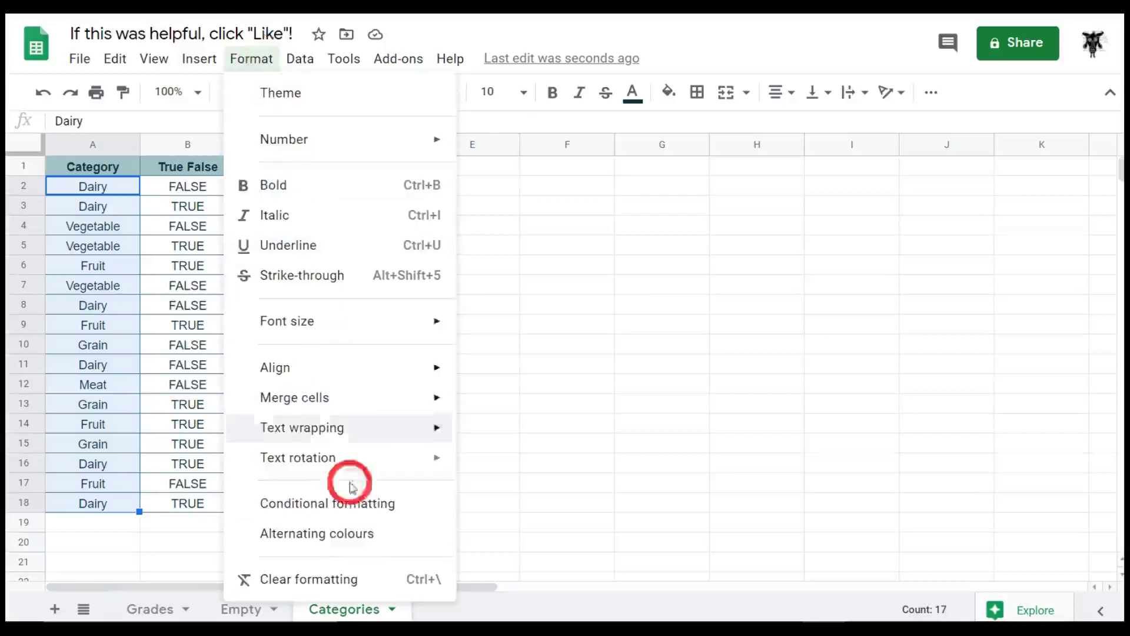
- Add a conditional rule on A2:A18 that fills text starting with 'Ve' green
left_click(386, 505)
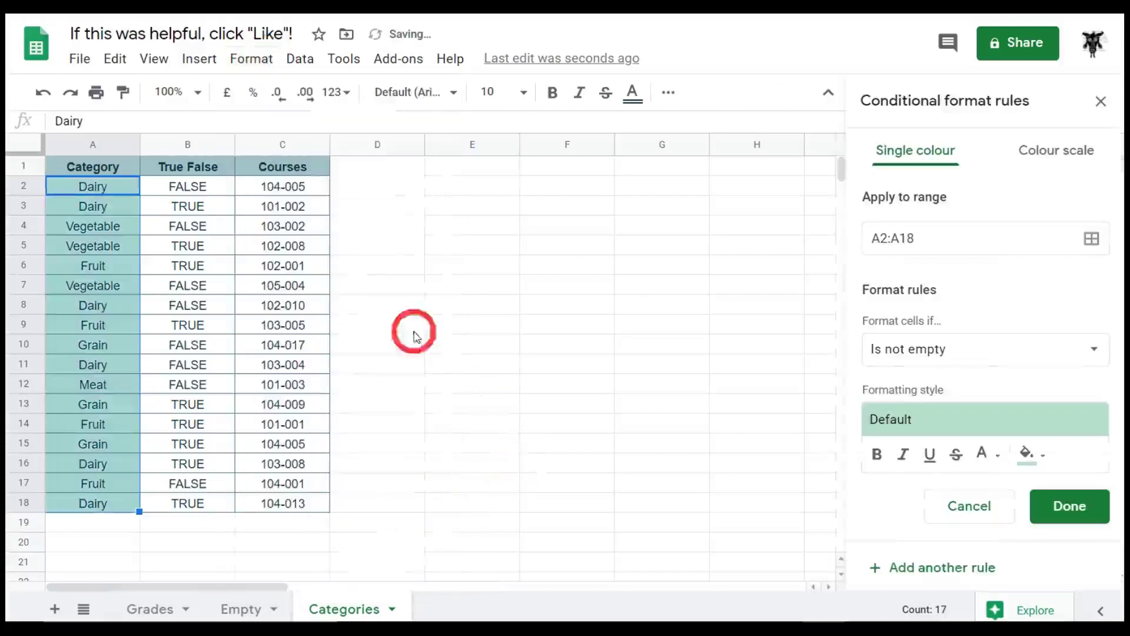
left_click(1062, 358)
scroll(1027, 366, "down", 5)
scroll(1032, 371, "up", 5)
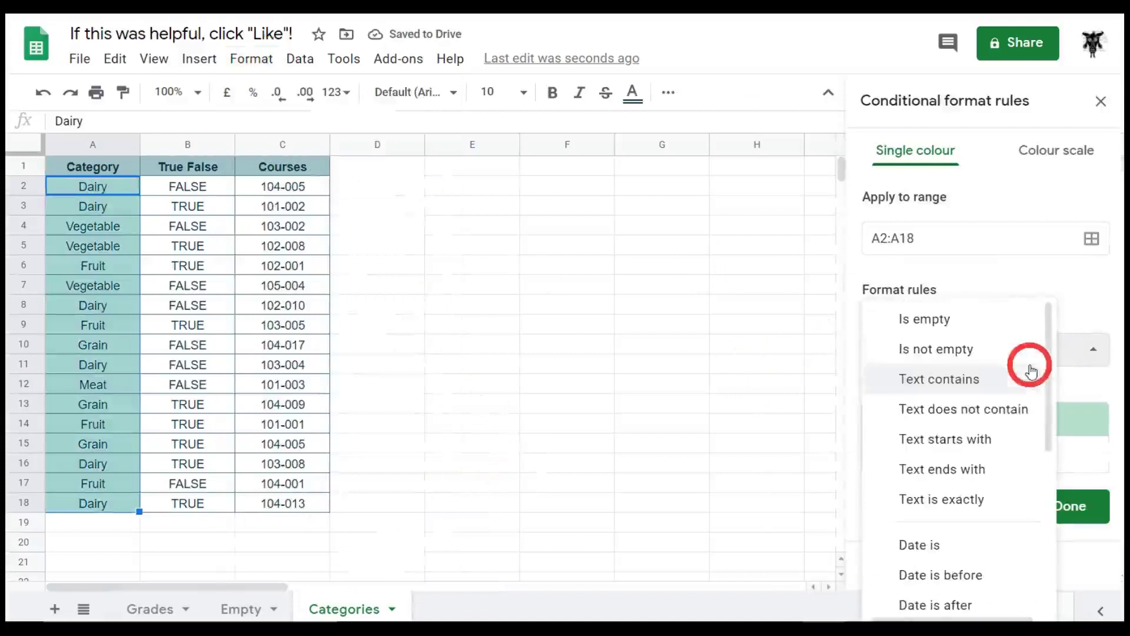
left_click(977, 451)
left_click(910, 390)
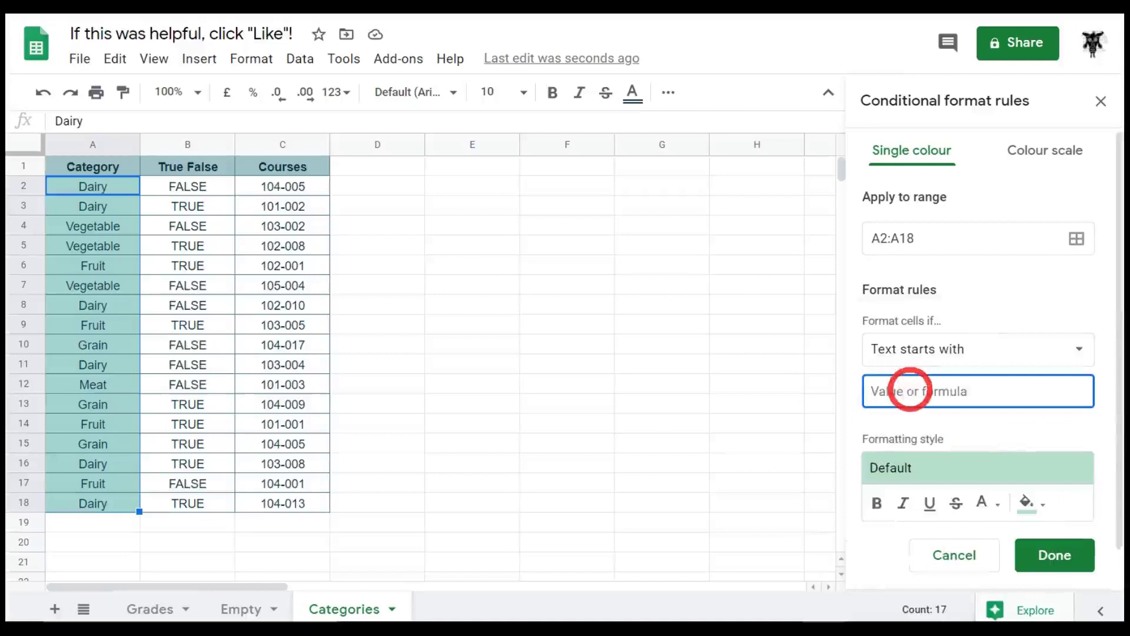
type("Ve")
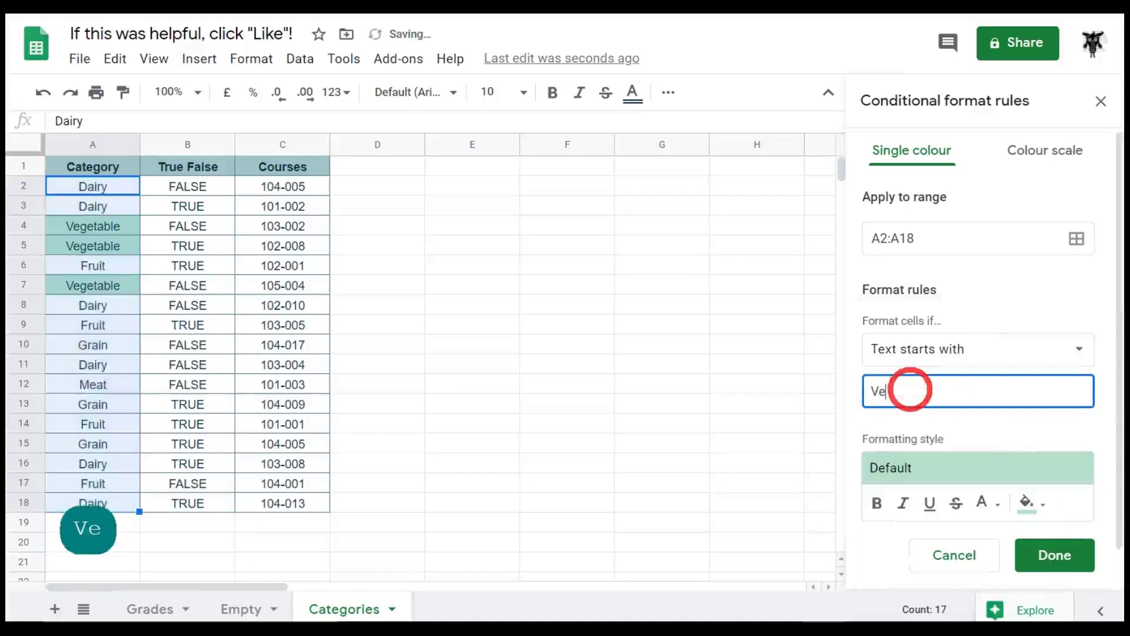
left_click(1040, 505)
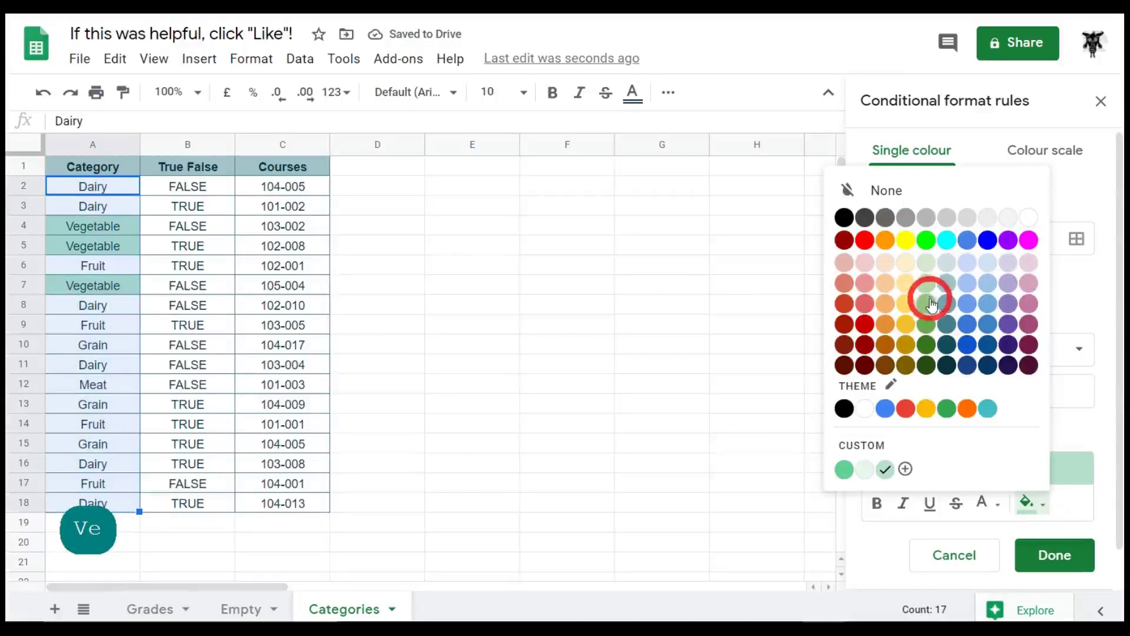
left_click(927, 319)
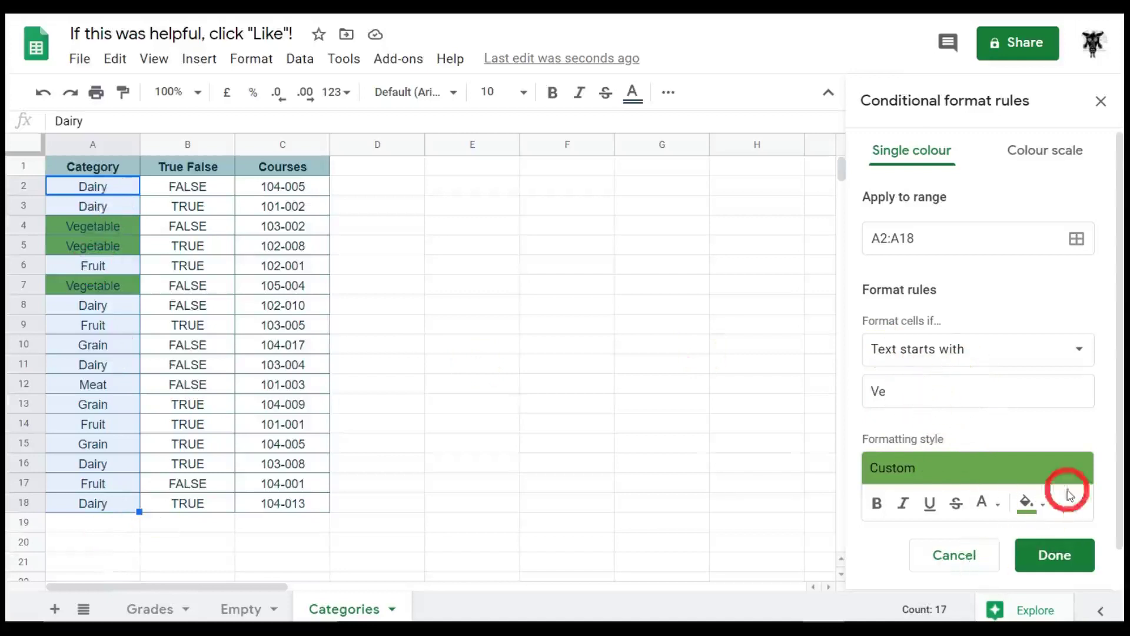
scroll(1053, 506, "down", 1)
left_click(937, 578)
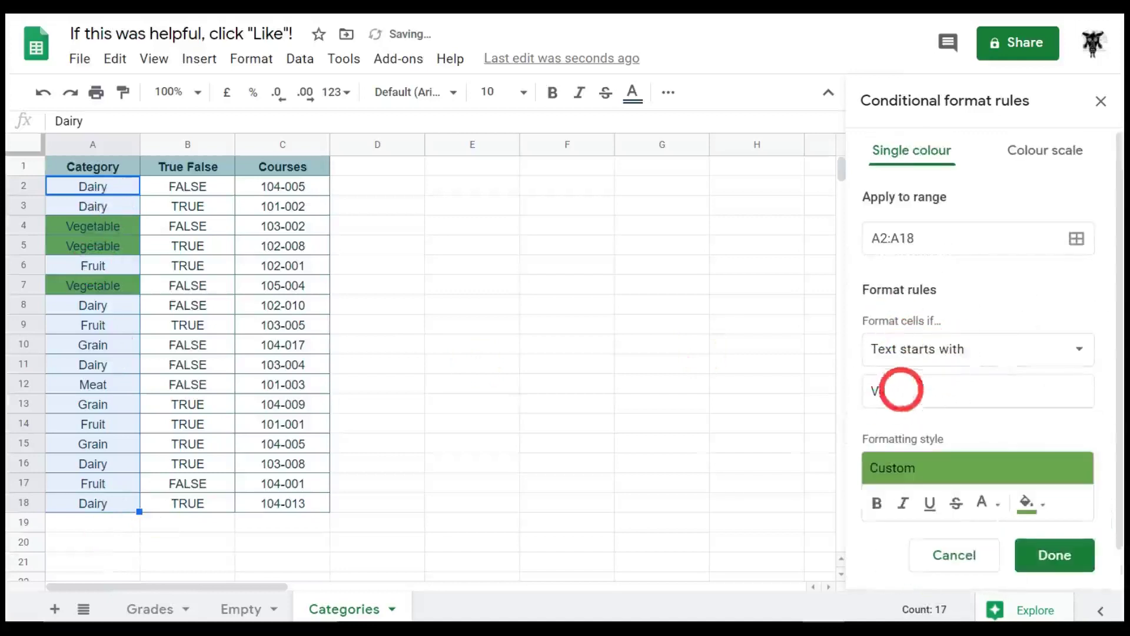
- Start a second category rule with a dark yellow fill
double_click(900, 389)
type("F")
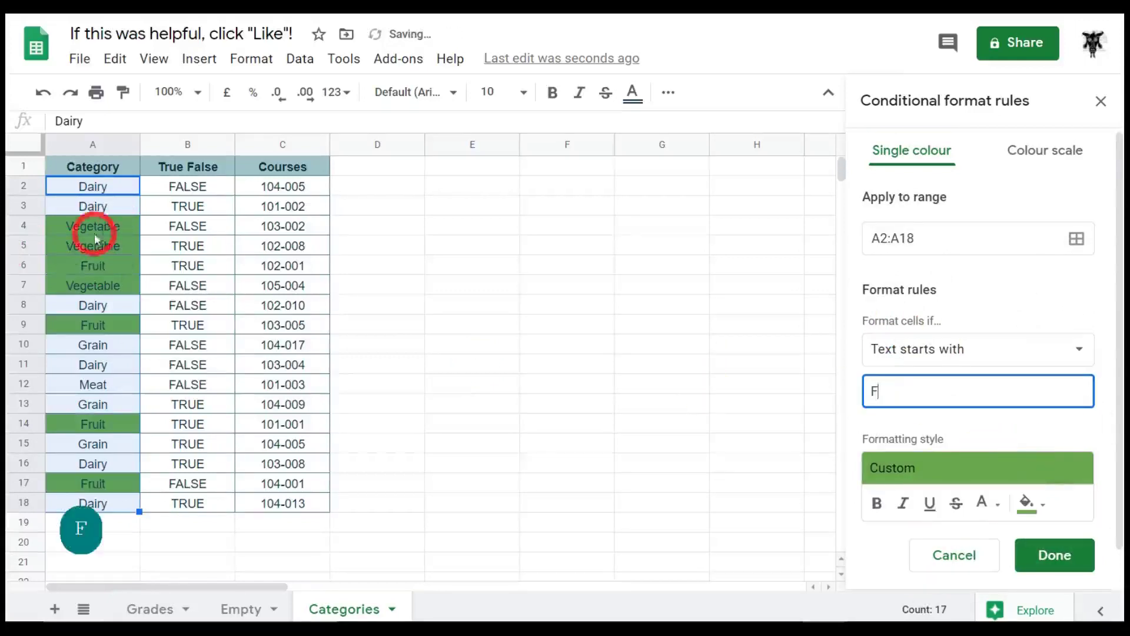
left_click(1041, 506)
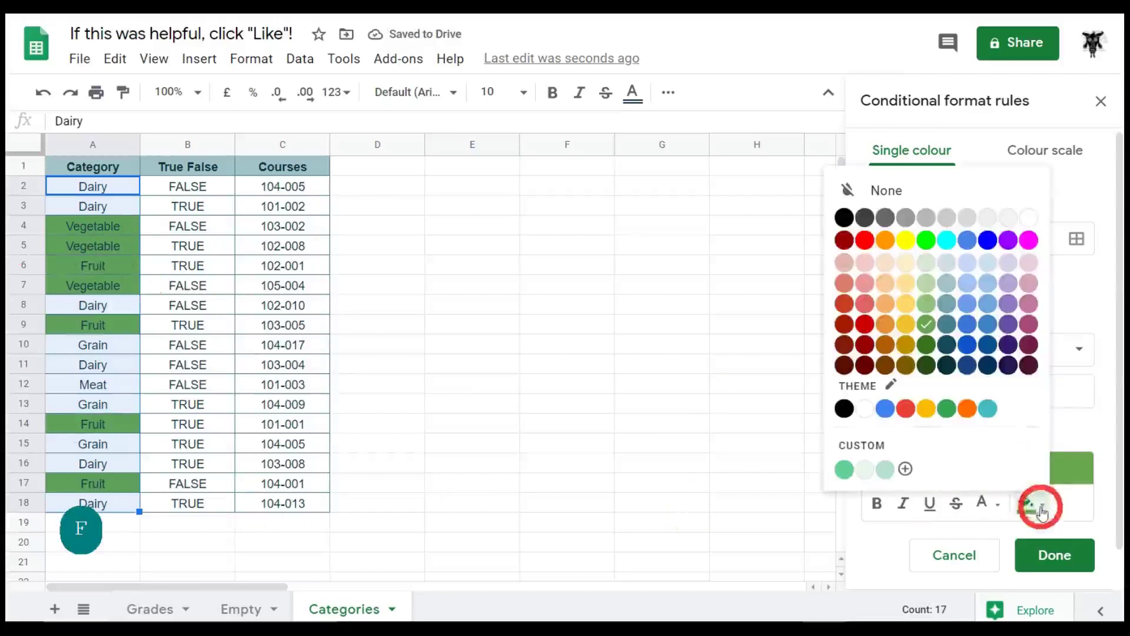
left_click(904, 325)
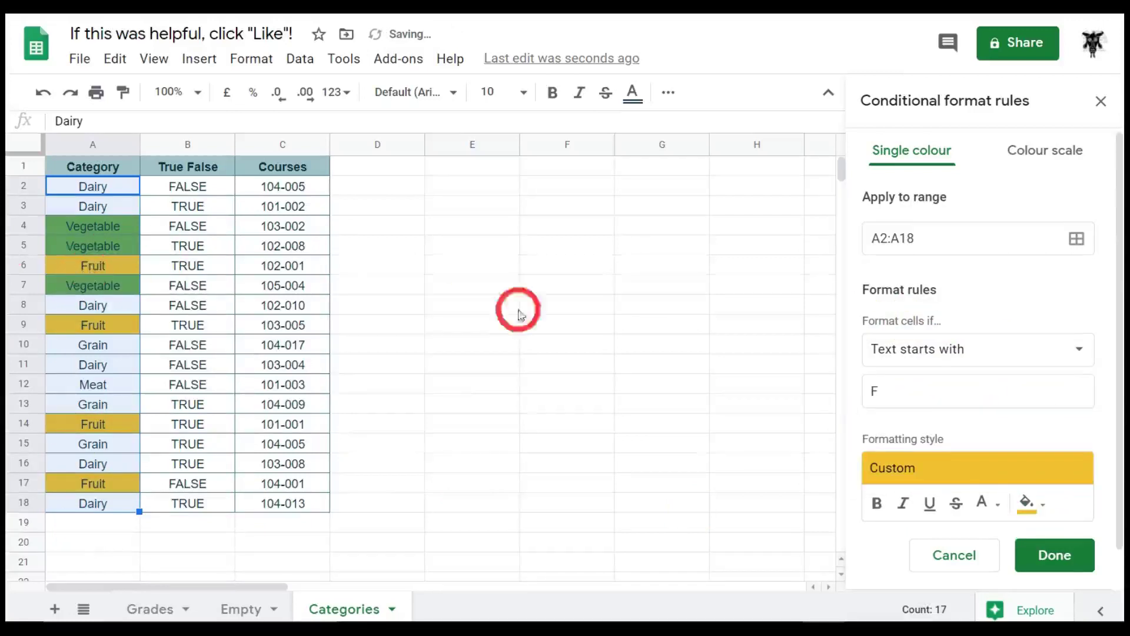
left_click(889, 393)
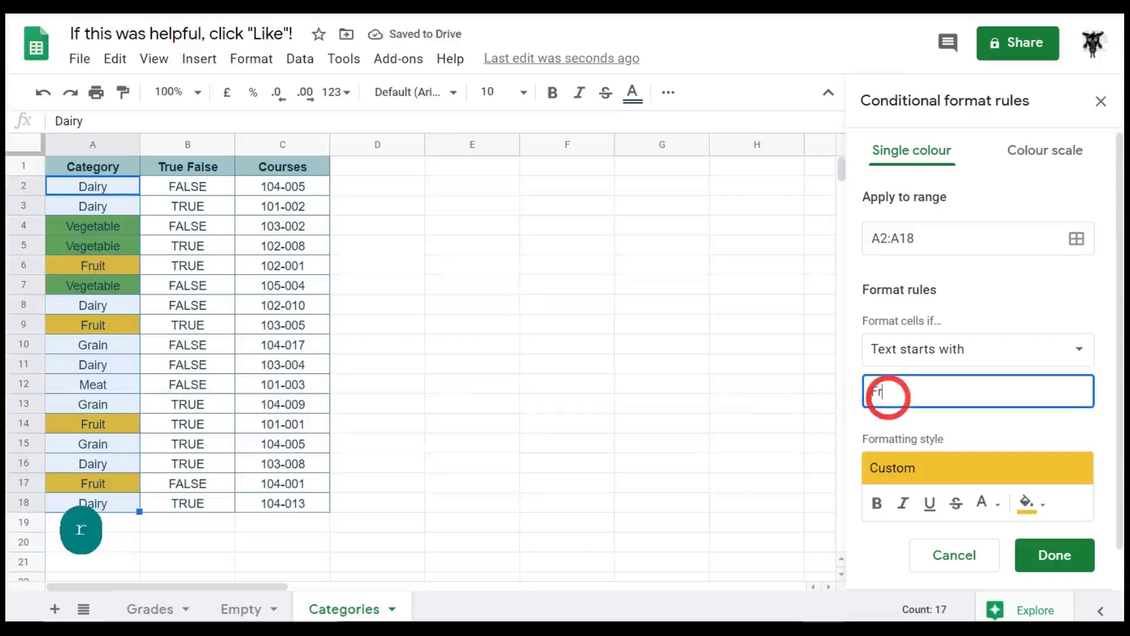
type("r")
left_click(943, 415)
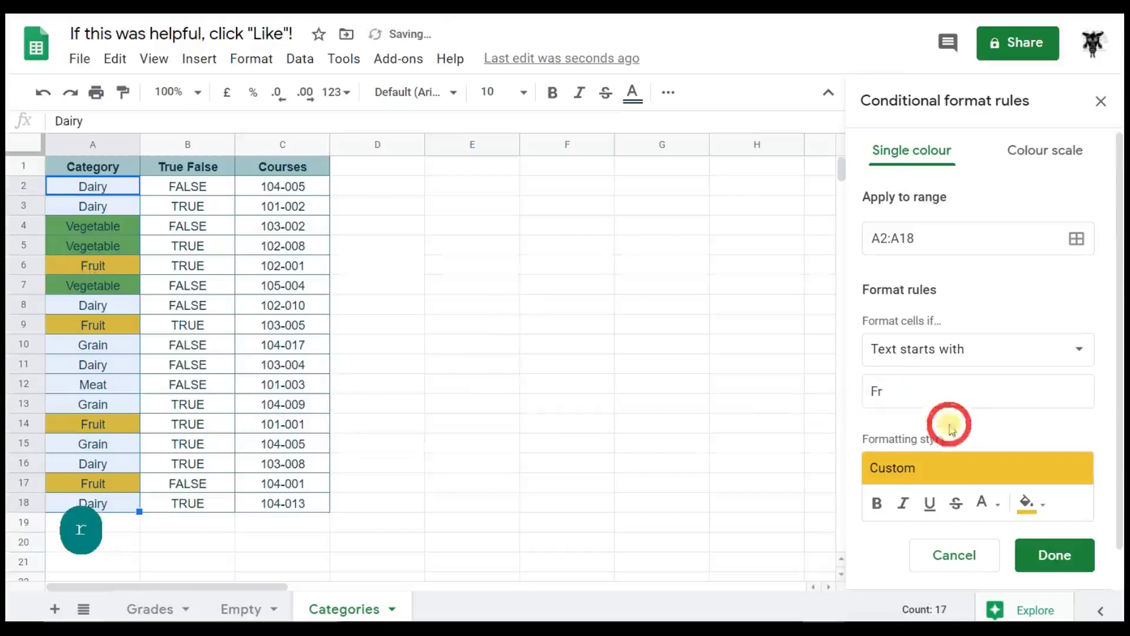
left_click(897, 393)
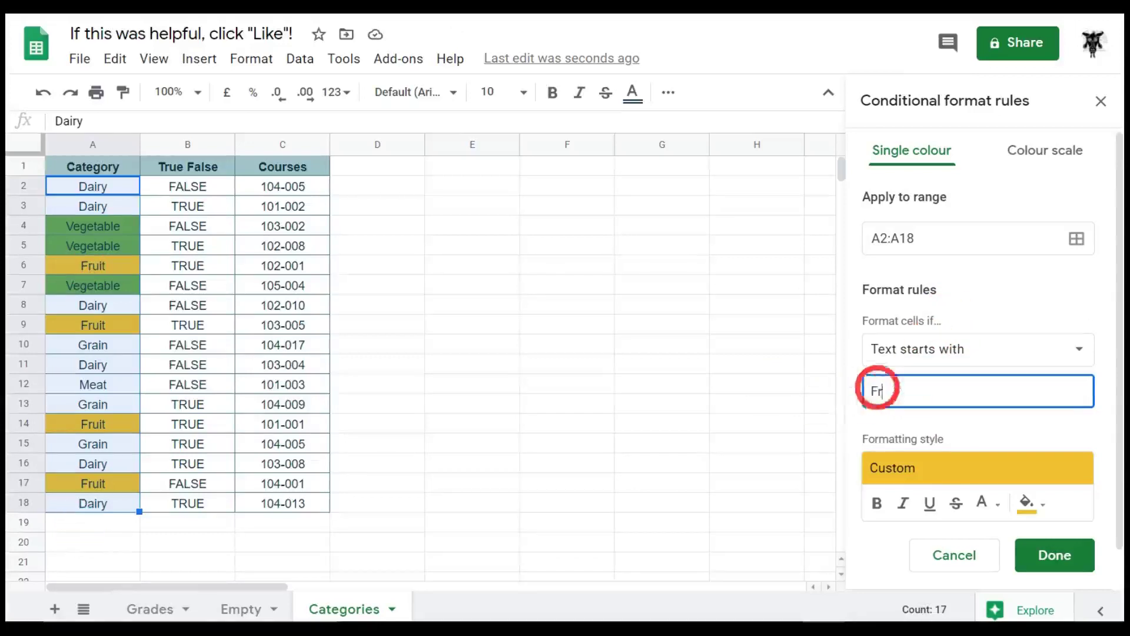
type("e")
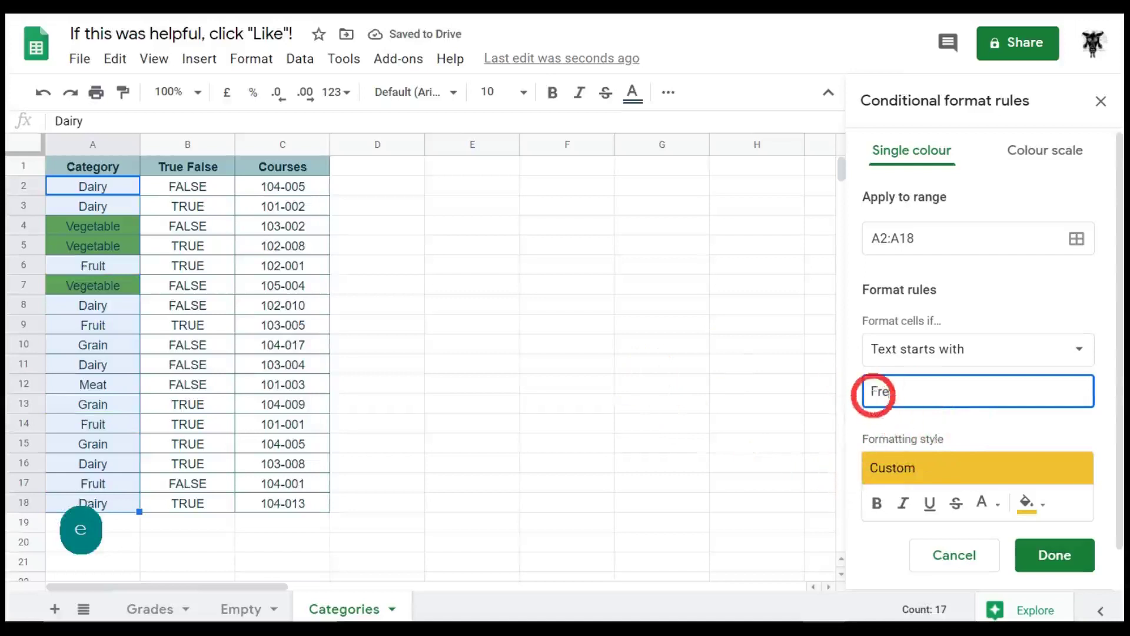
- Set the rule's value to 'fr' so Fruit rows turn yellow, and save it
key("BackSpace")
key("BackSpace")
key("BackSpace")
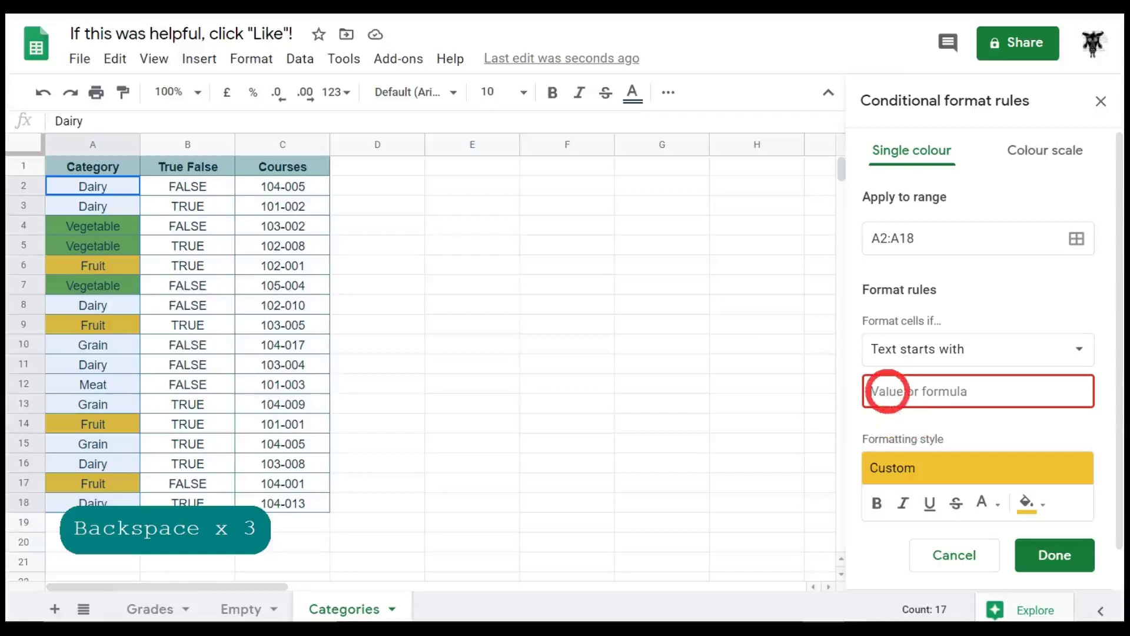
type("fr")
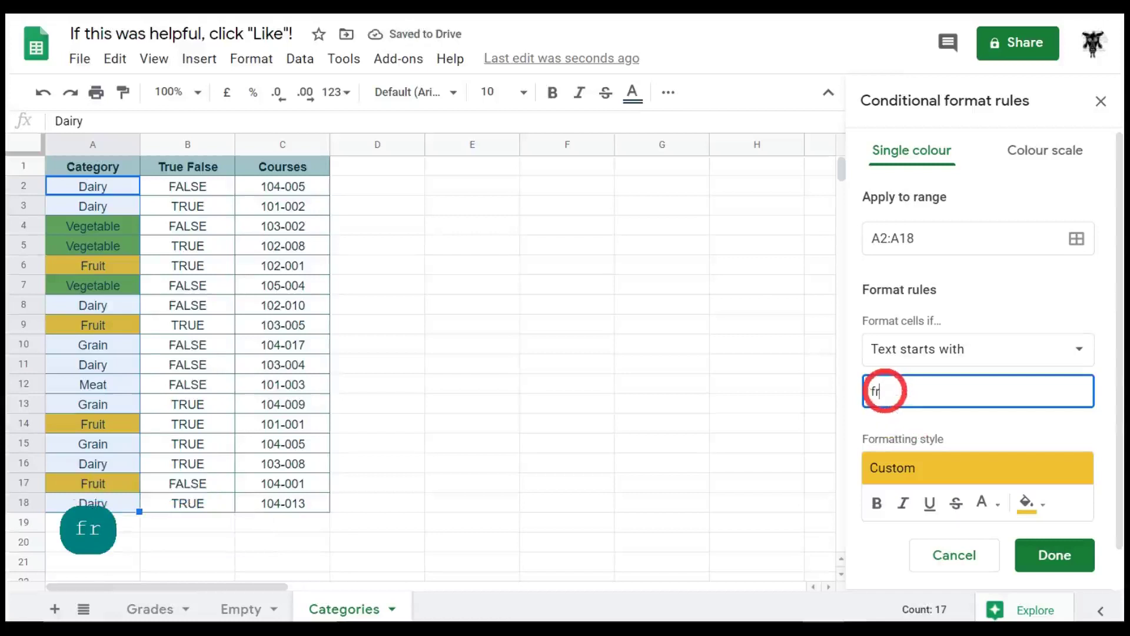
left_click(991, 434)
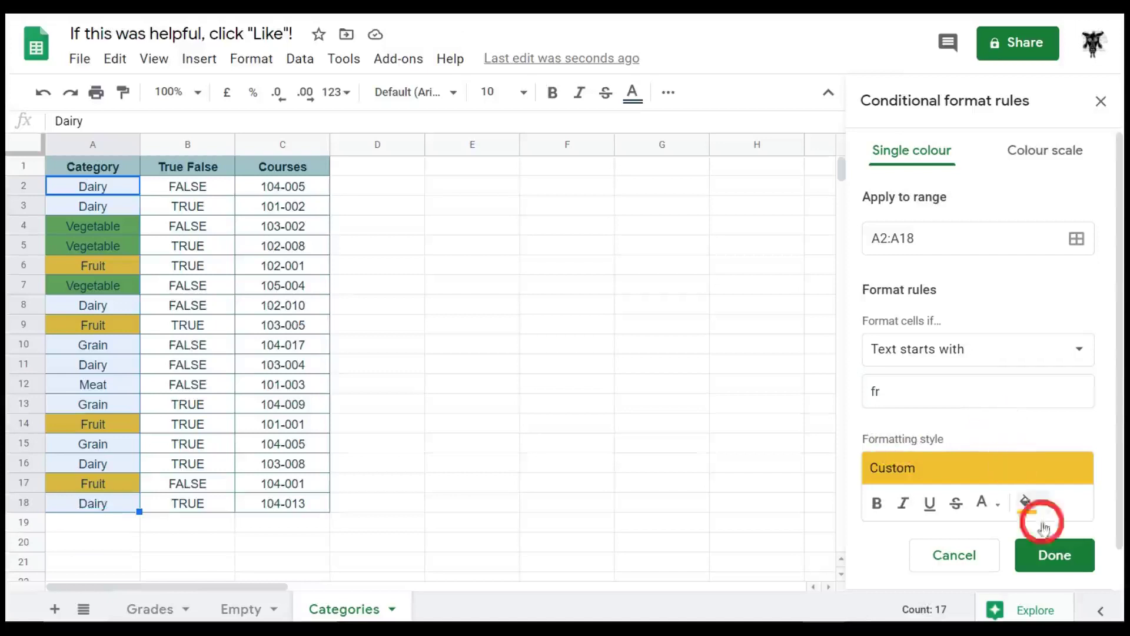
scroll(1057, 507, "down", 1)
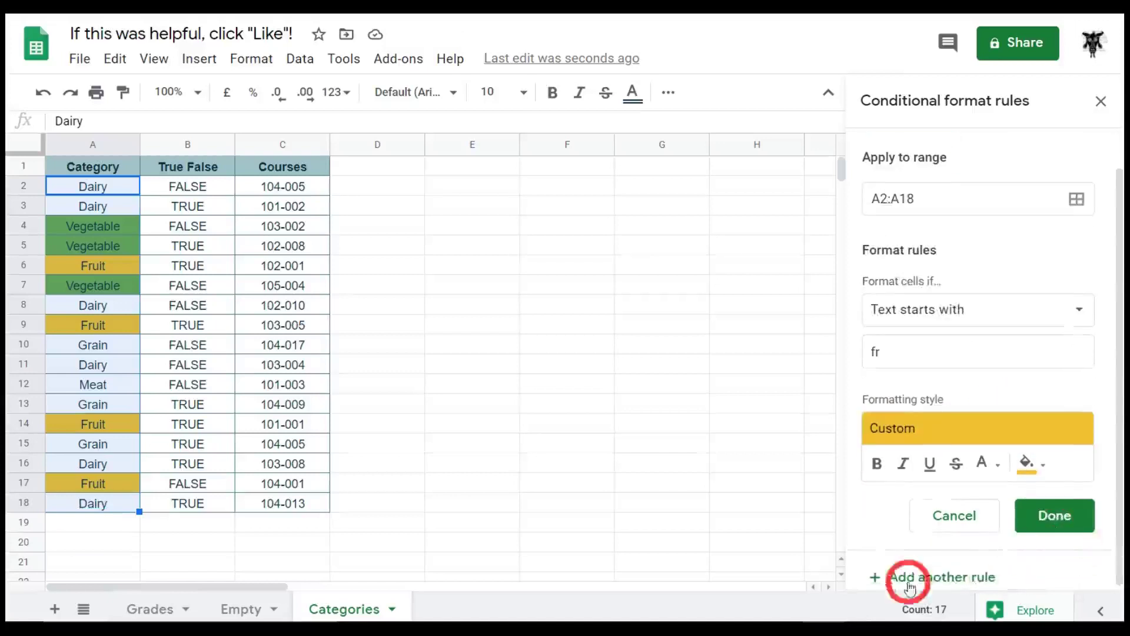
left_click(1047, 516)
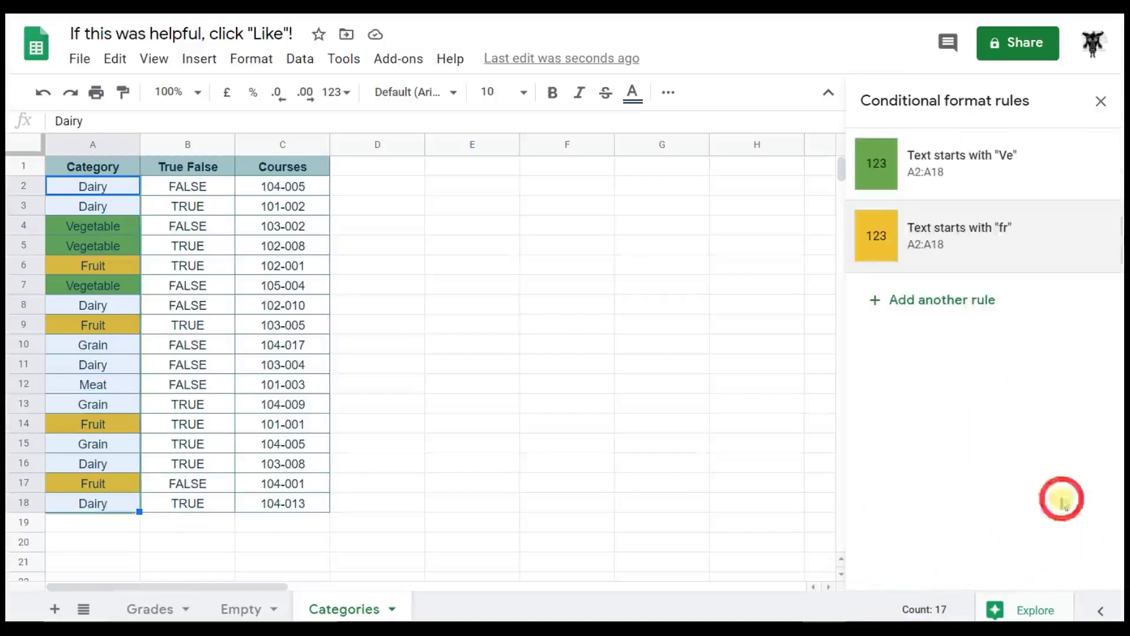
left_click(952, 300)
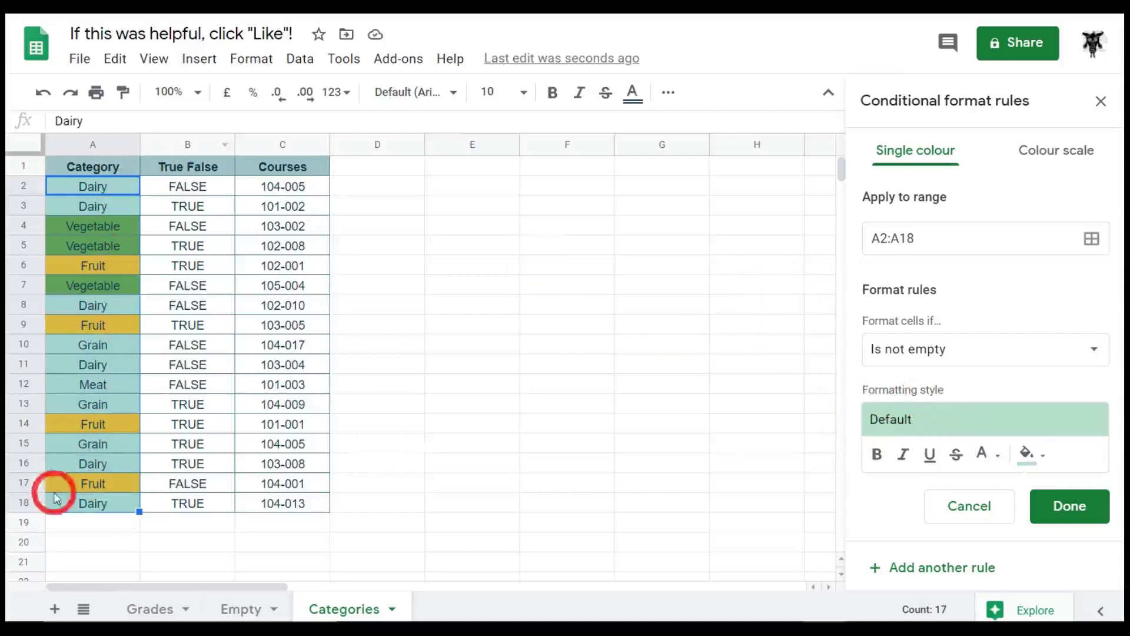
- Create a 'Text ends with y' rule filling the Dairy cells light grey 2
left_click(1081, 361)
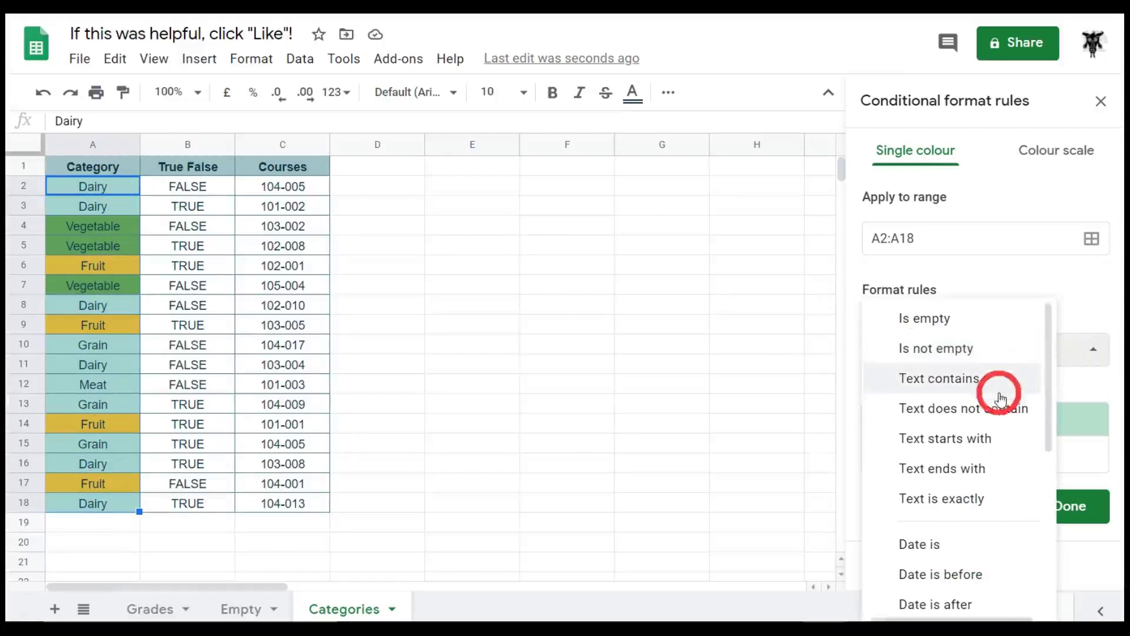
left_click(973, 465)
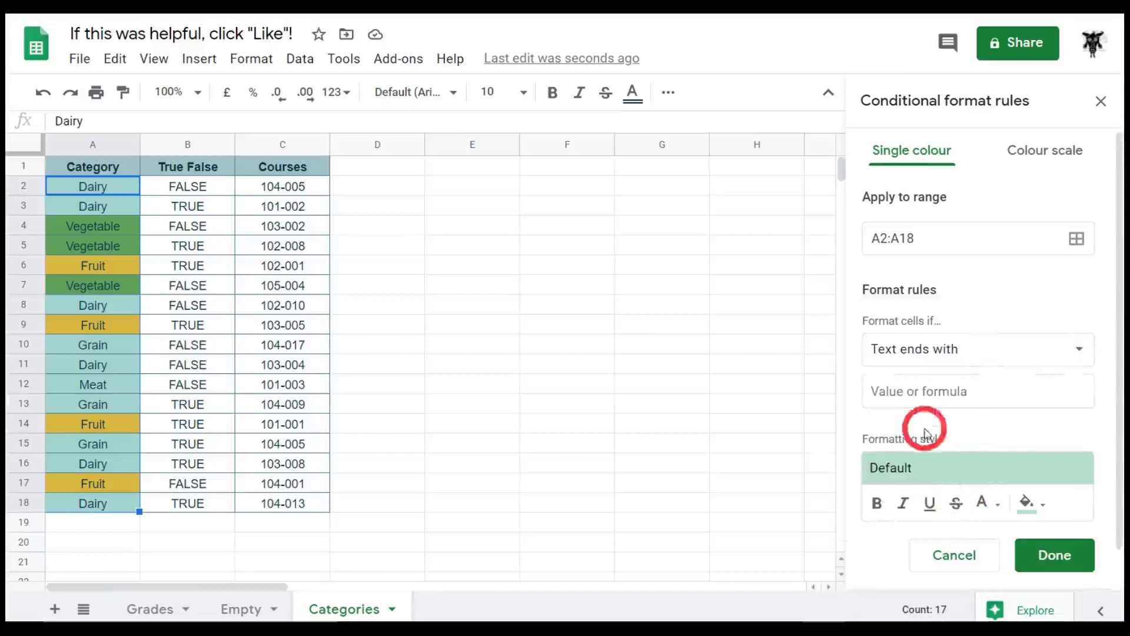
left_click(927, 392)
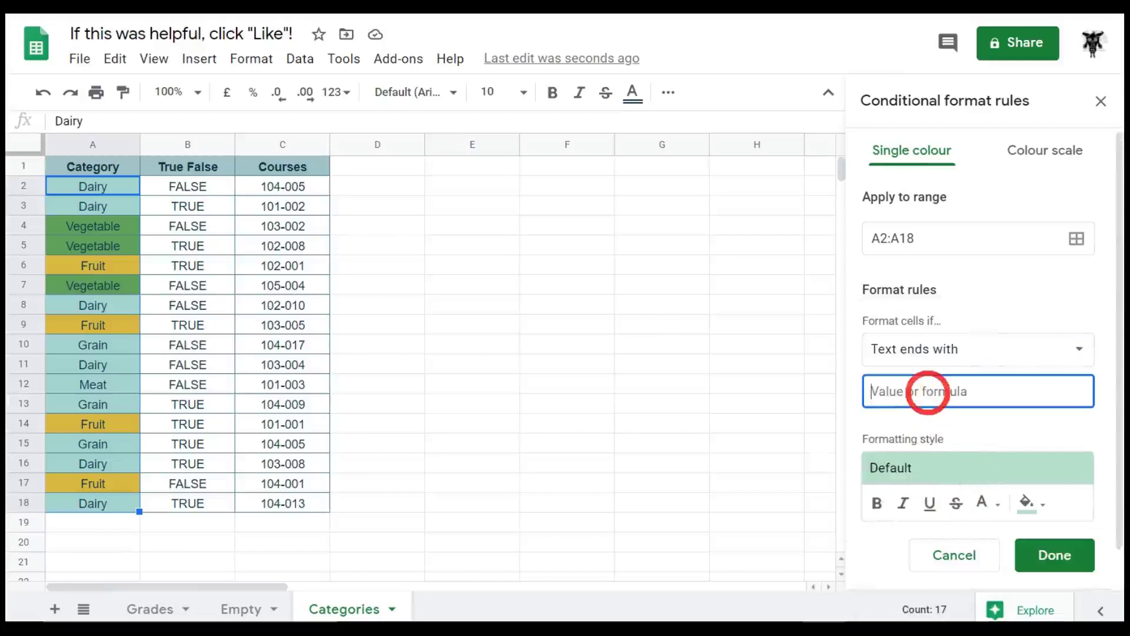
type("y")
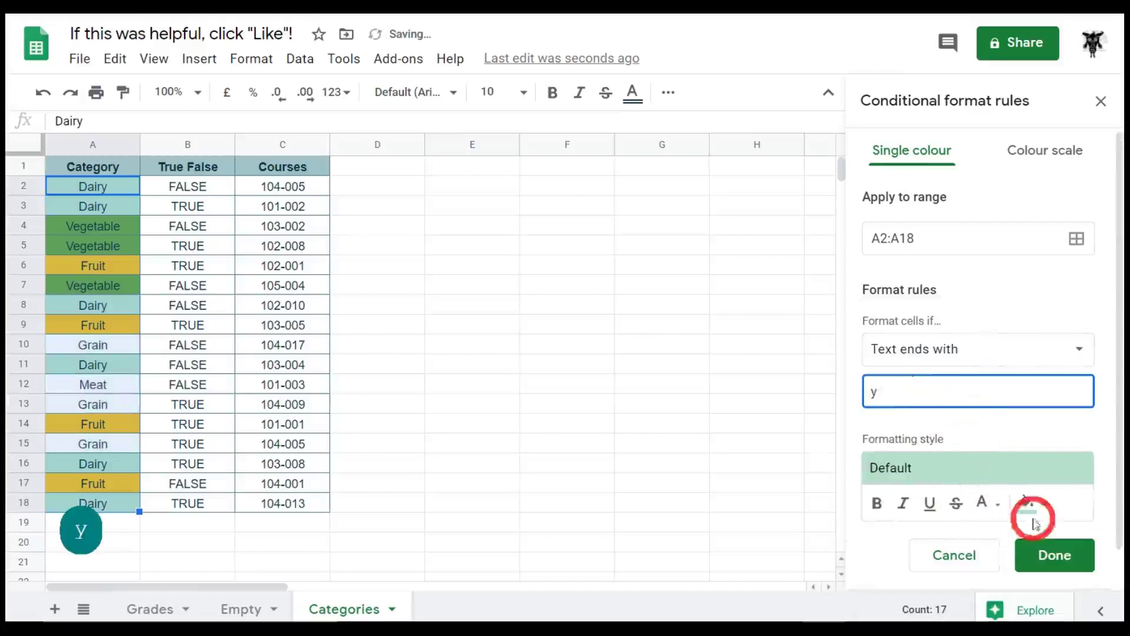
left_click(1033, 521)
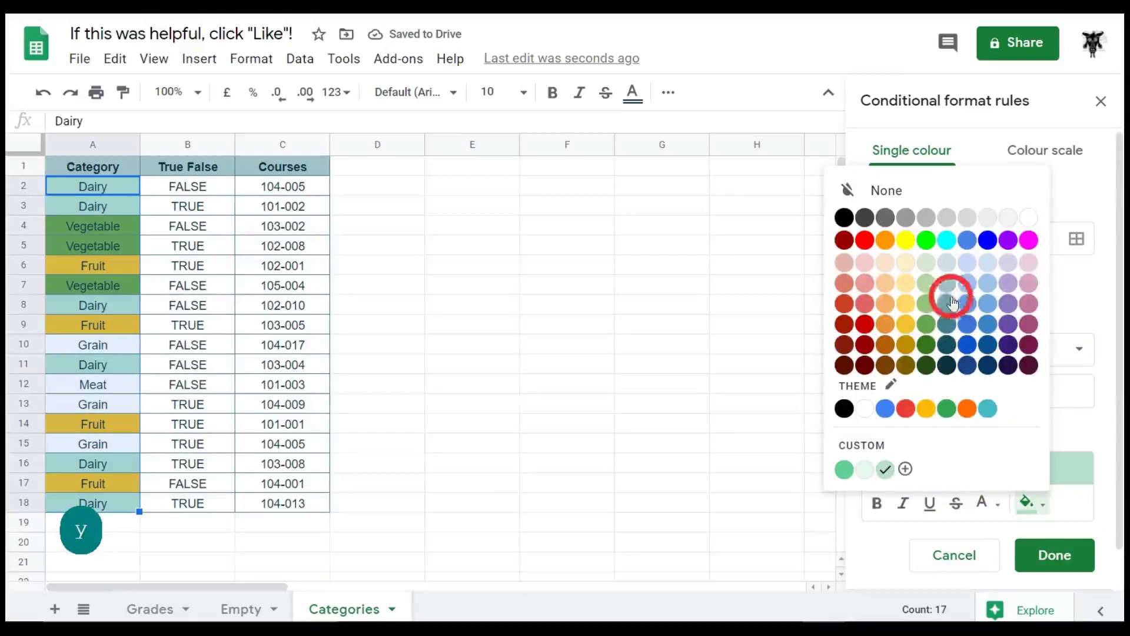
left_click(990, 218)
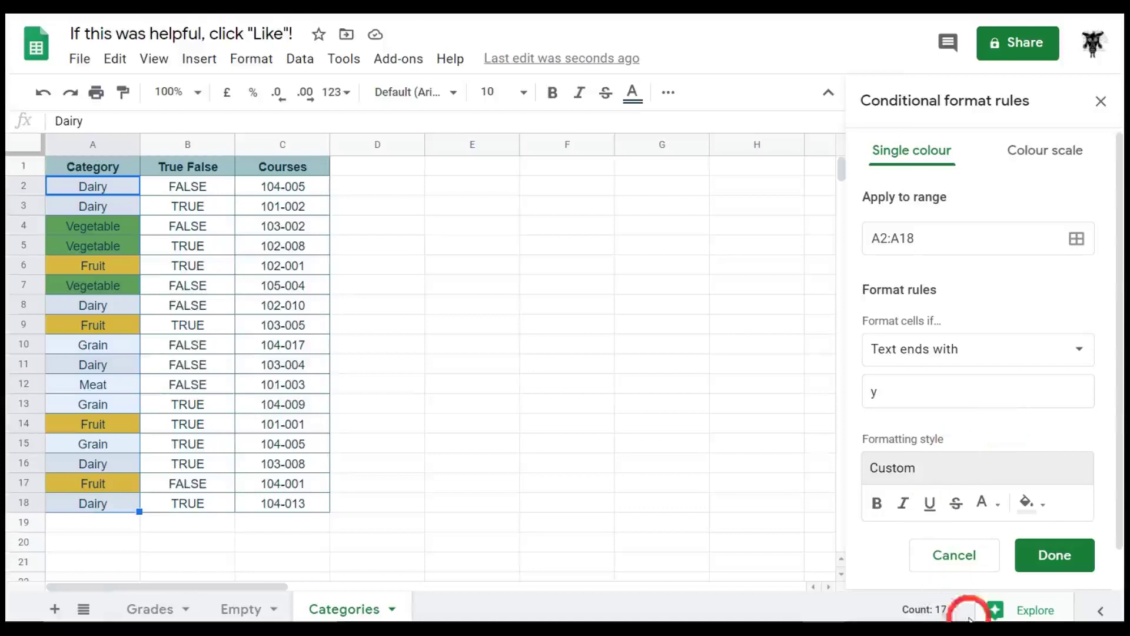
- Change the rule to 'Text ends with n' with a light orange fill for Grain
scroll(1004, 461, "down", 1)
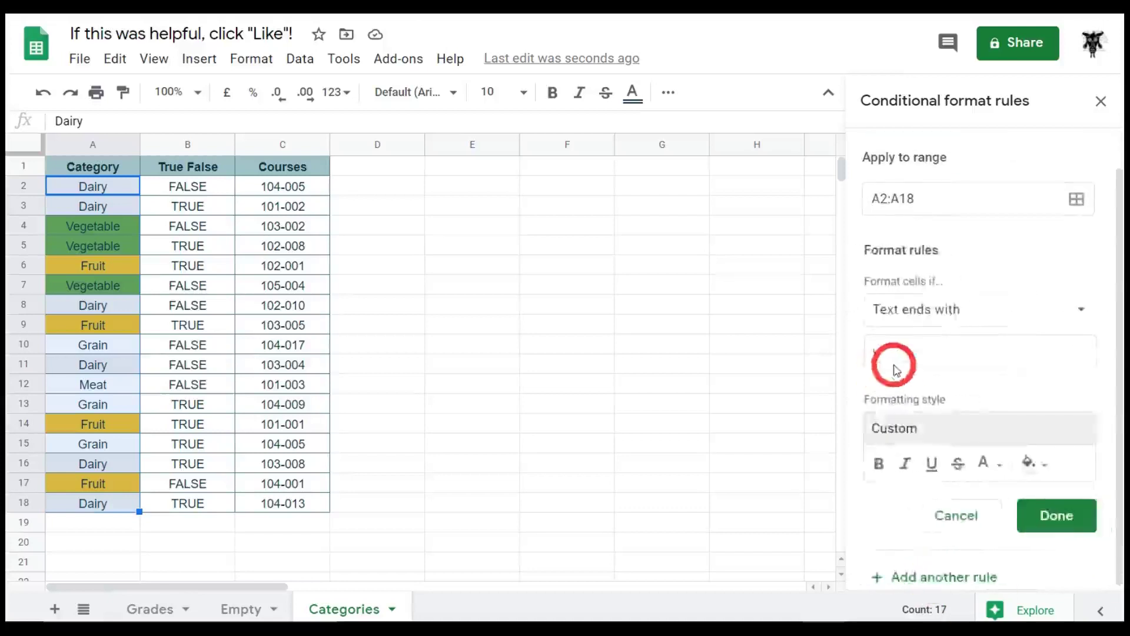
scroll(897, 365, "up", 1)
left_click_drag(889, 390, 783, 385)
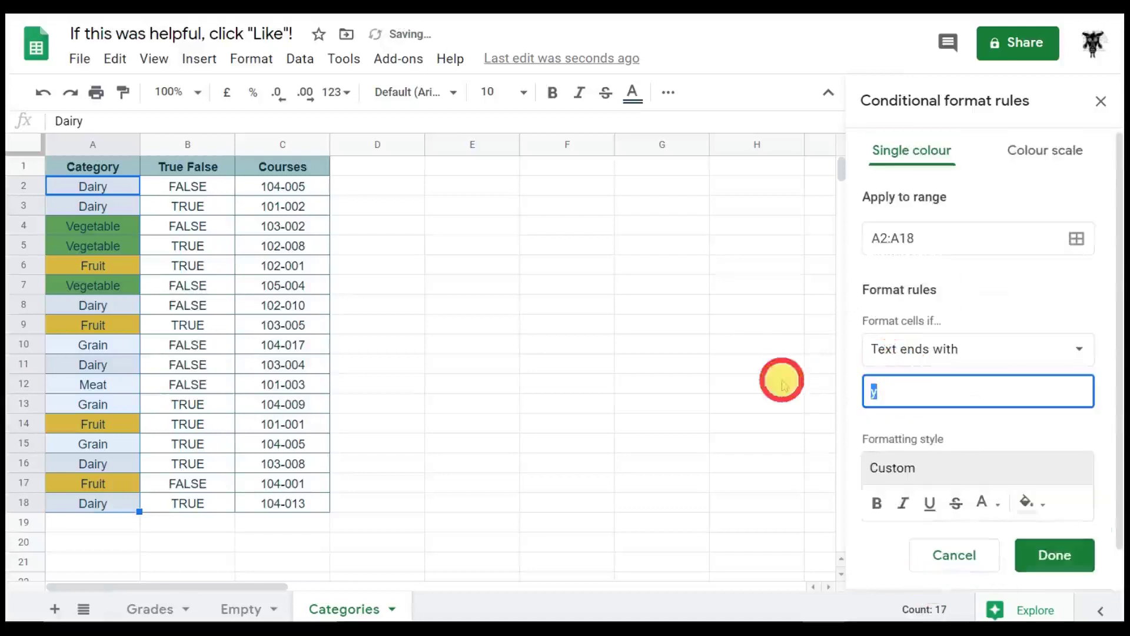
type("n")
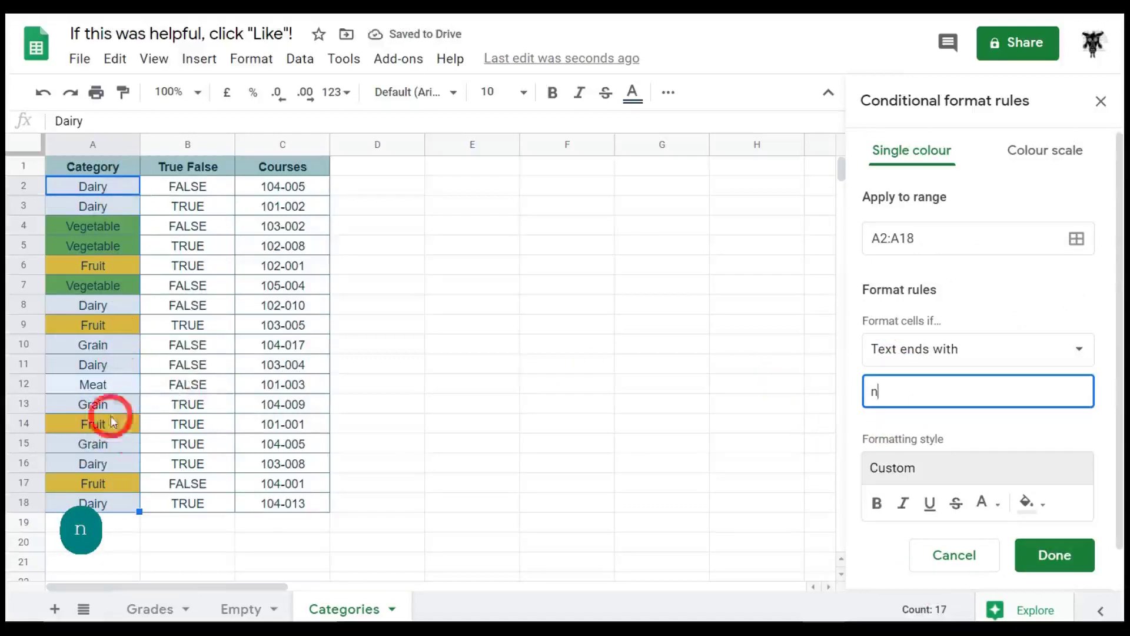
left_click(1076, 350)
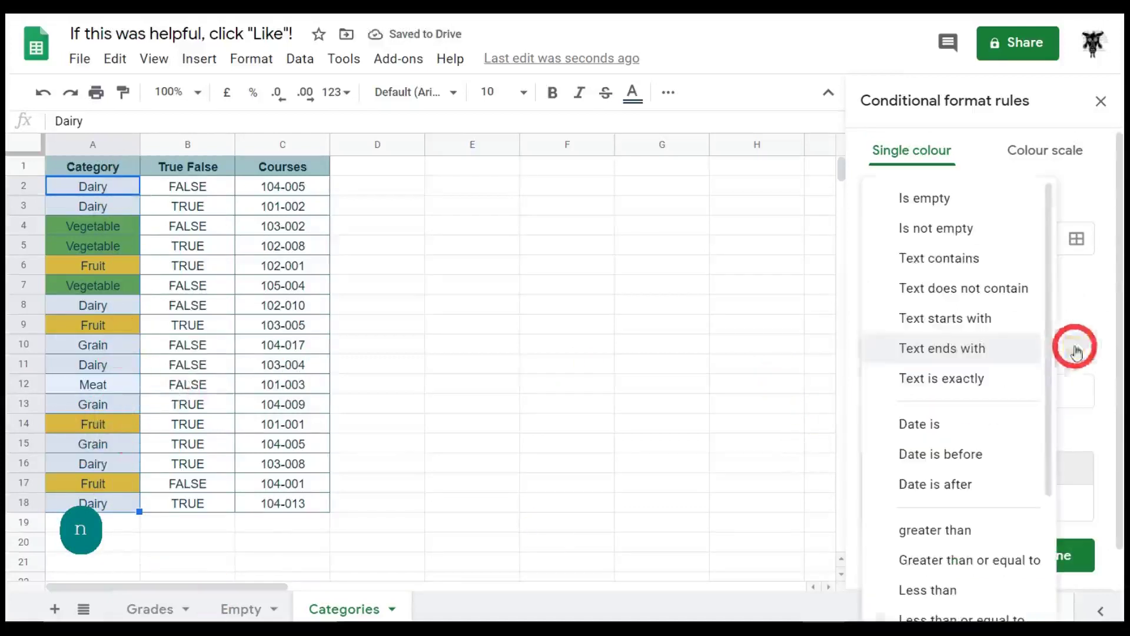
left_click(1077, 352)
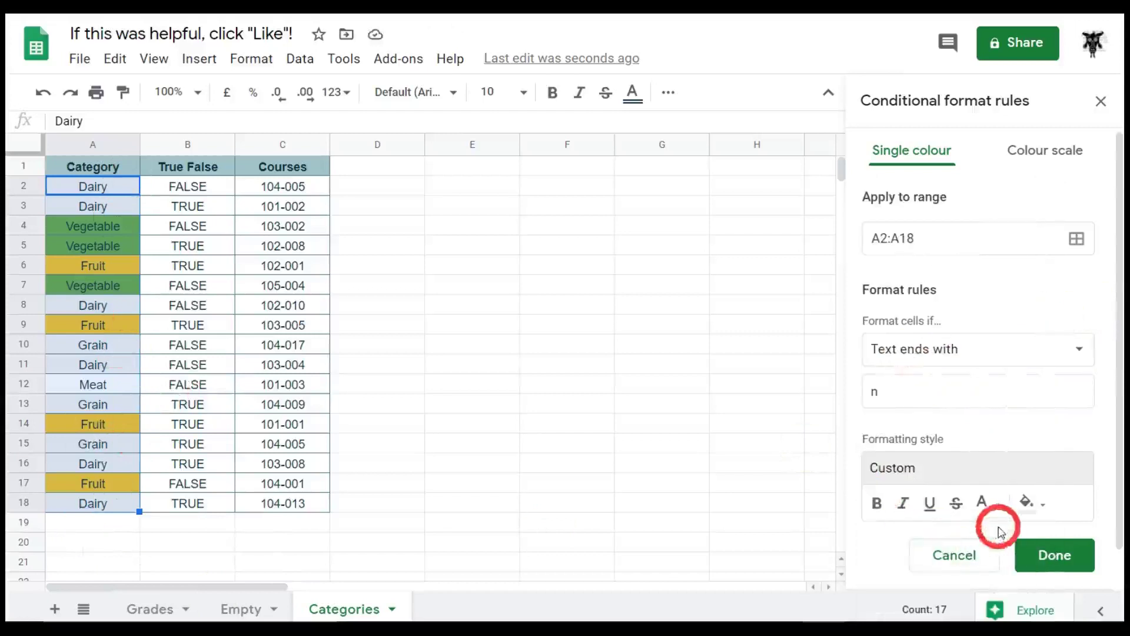
left_click(1029, 503)
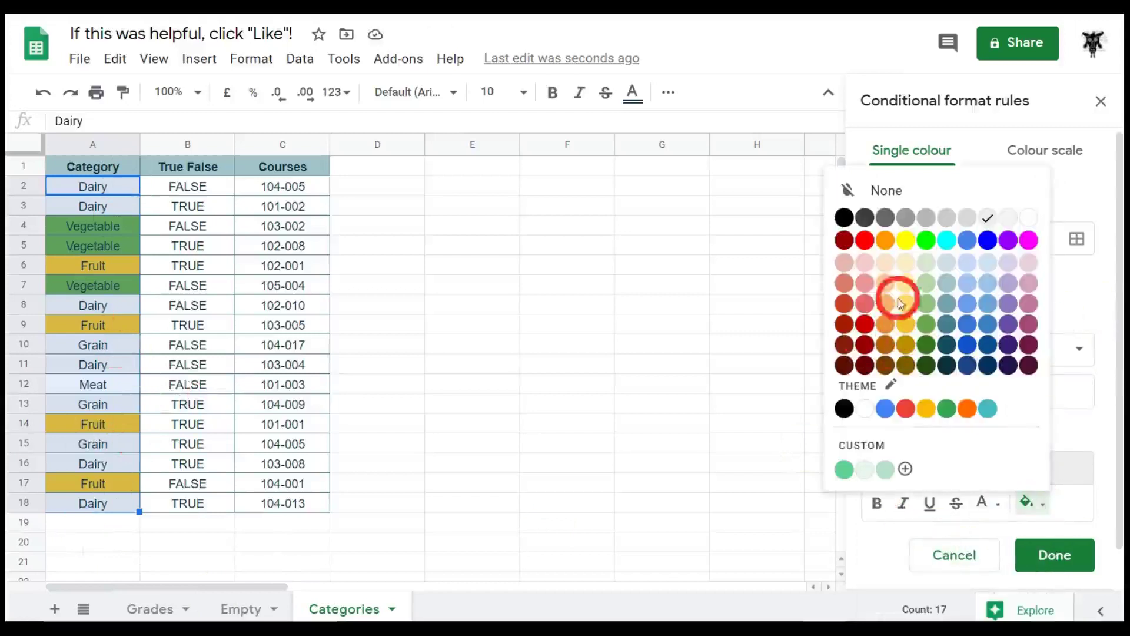
left_click(889, 283)
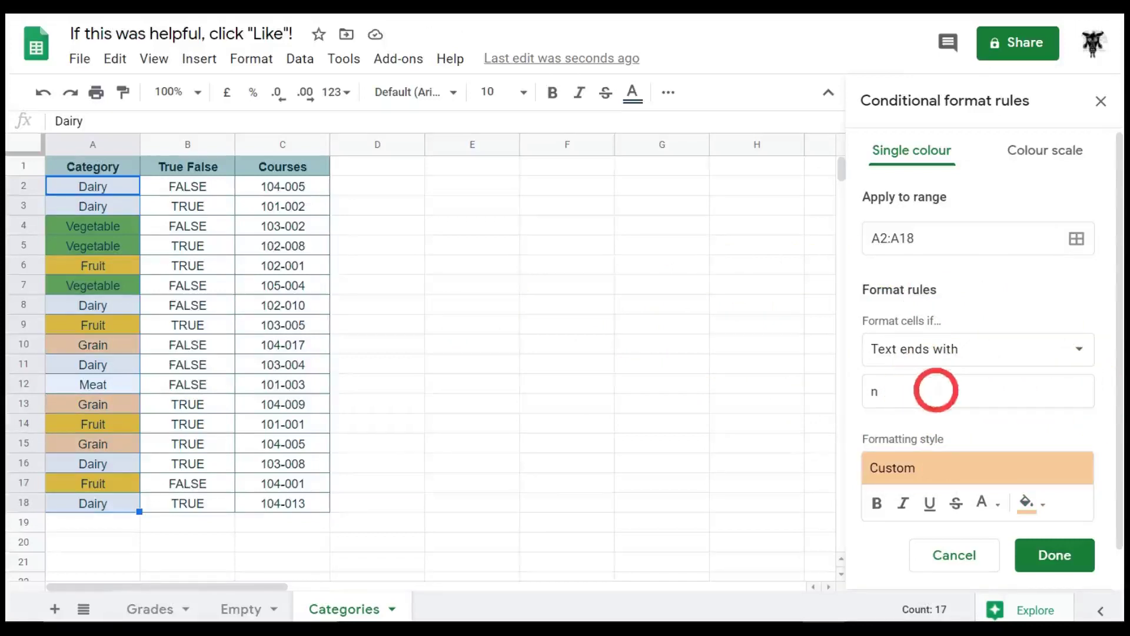
double_click(1042, 386)
- Save a 'Text is exactly Meat' rule with light red fill and close the rules panel
type("Meat")
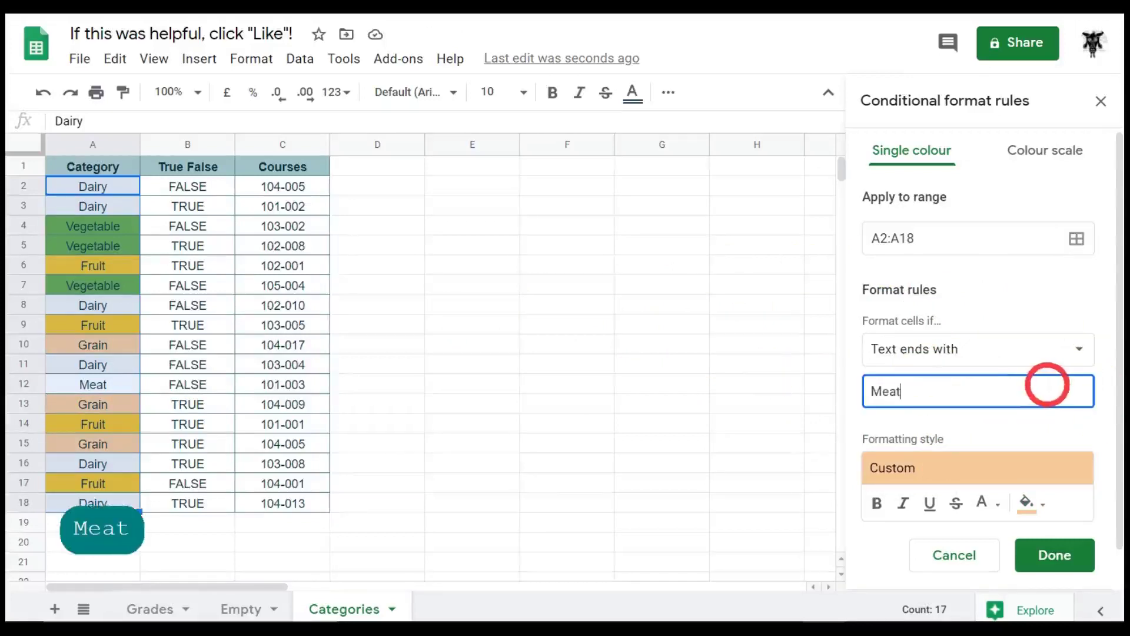
left_click(1033, 355)
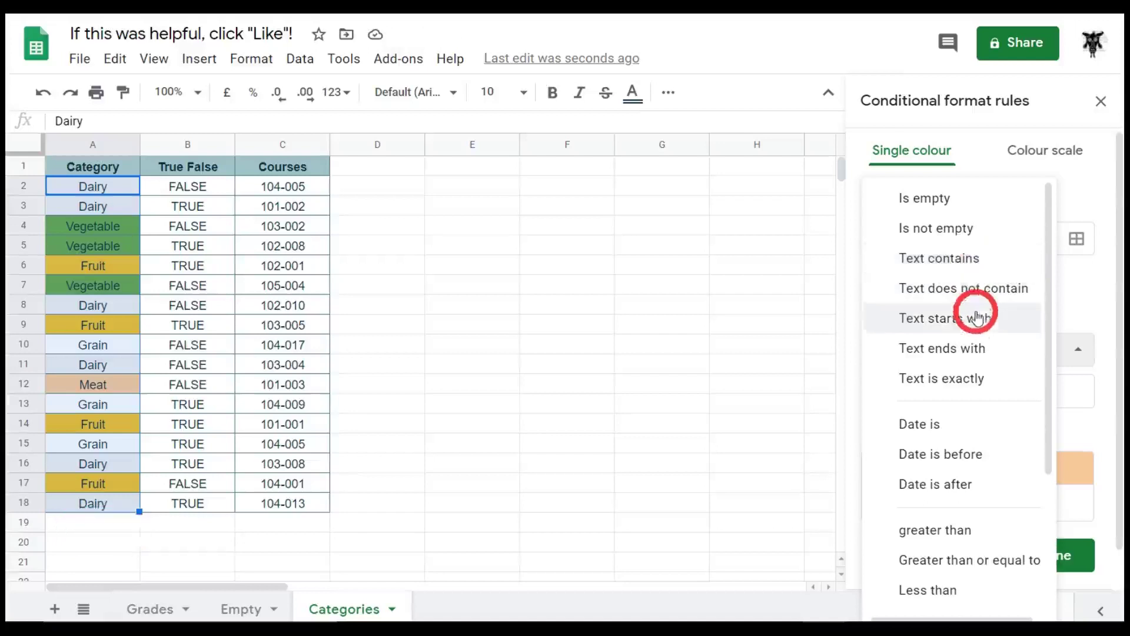
left_click(979, 377)
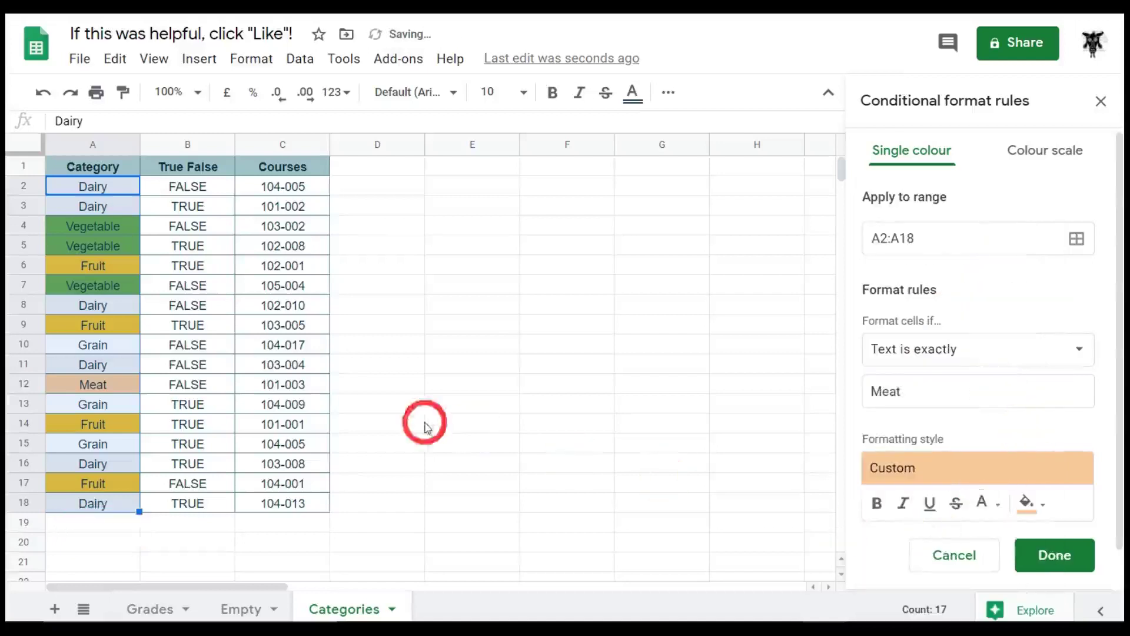
left_click(1025, 504)
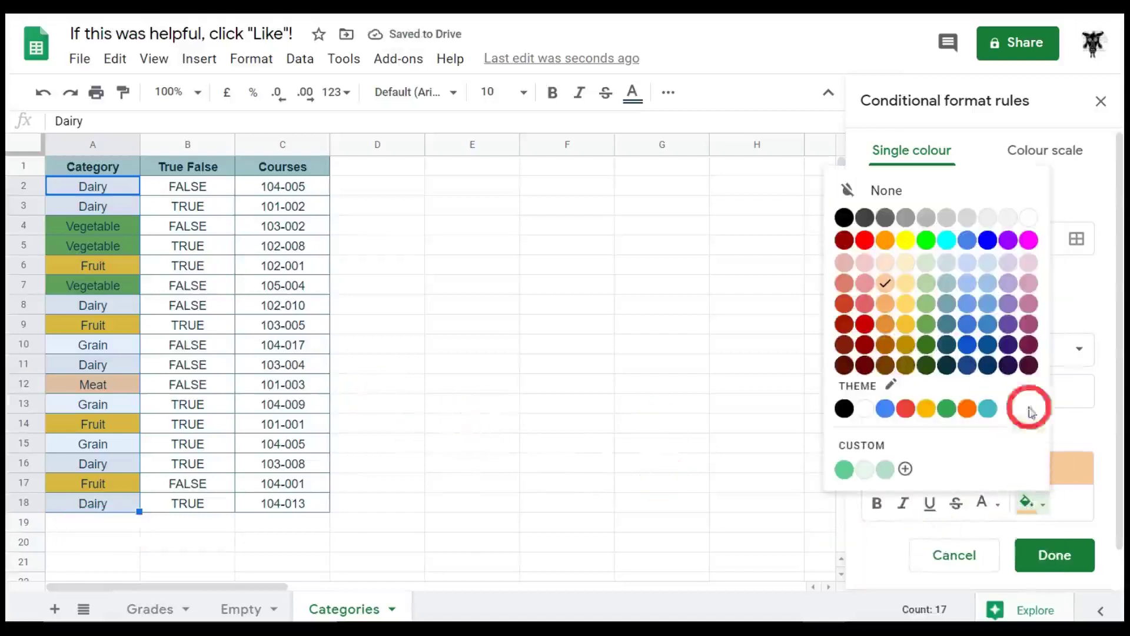
left_click(846, 302)
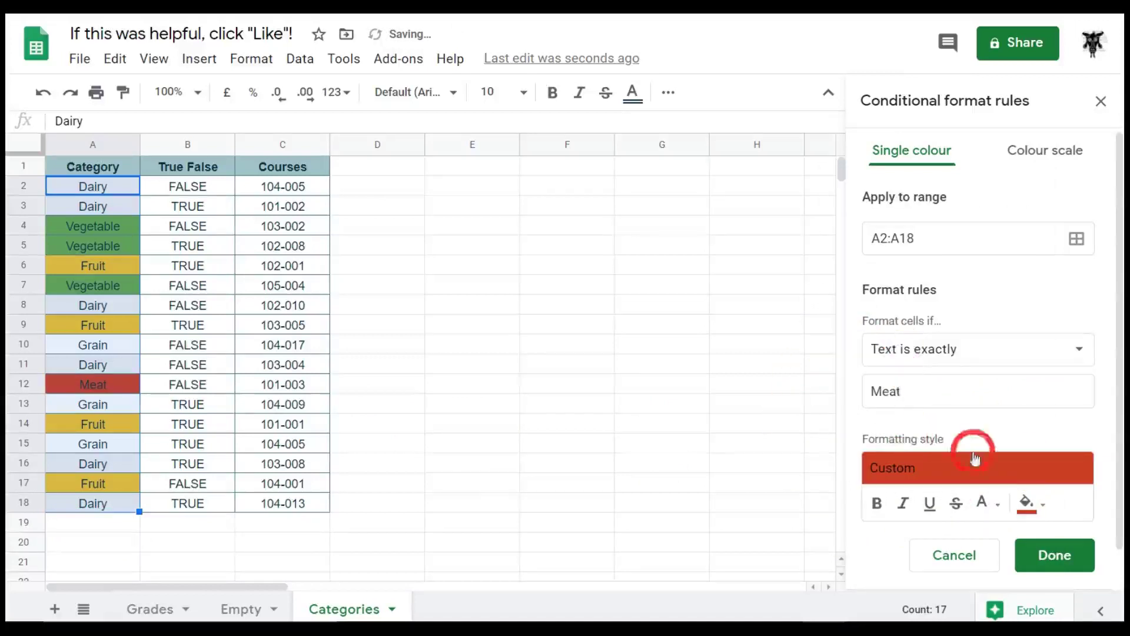
left_click(1025, 505)
left_click(845, 284)
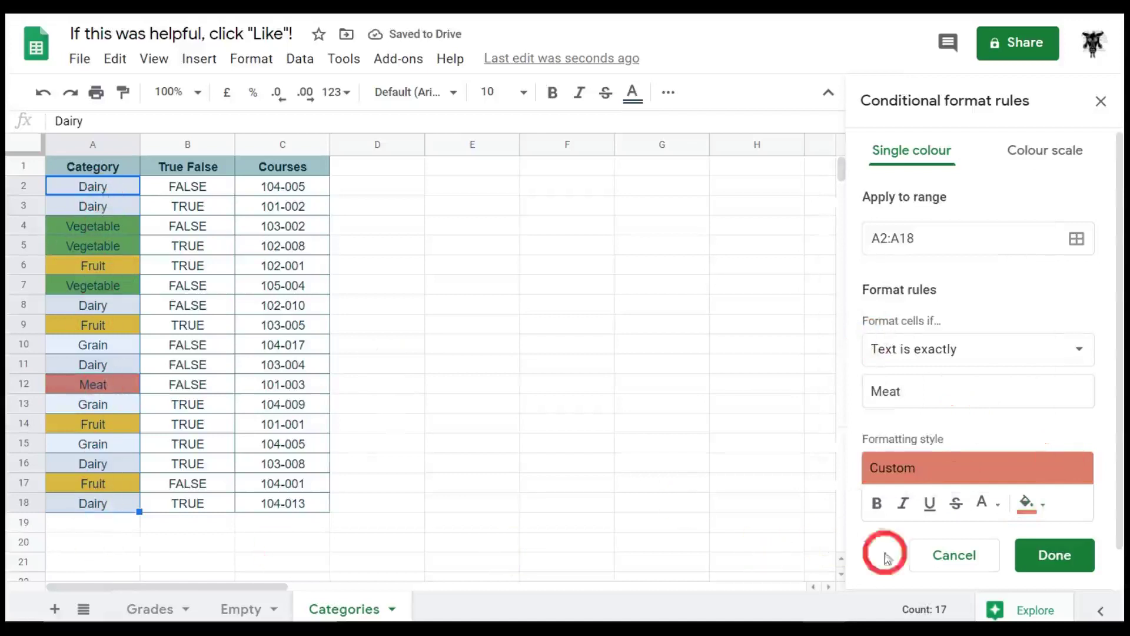
left_click(1069, 561)
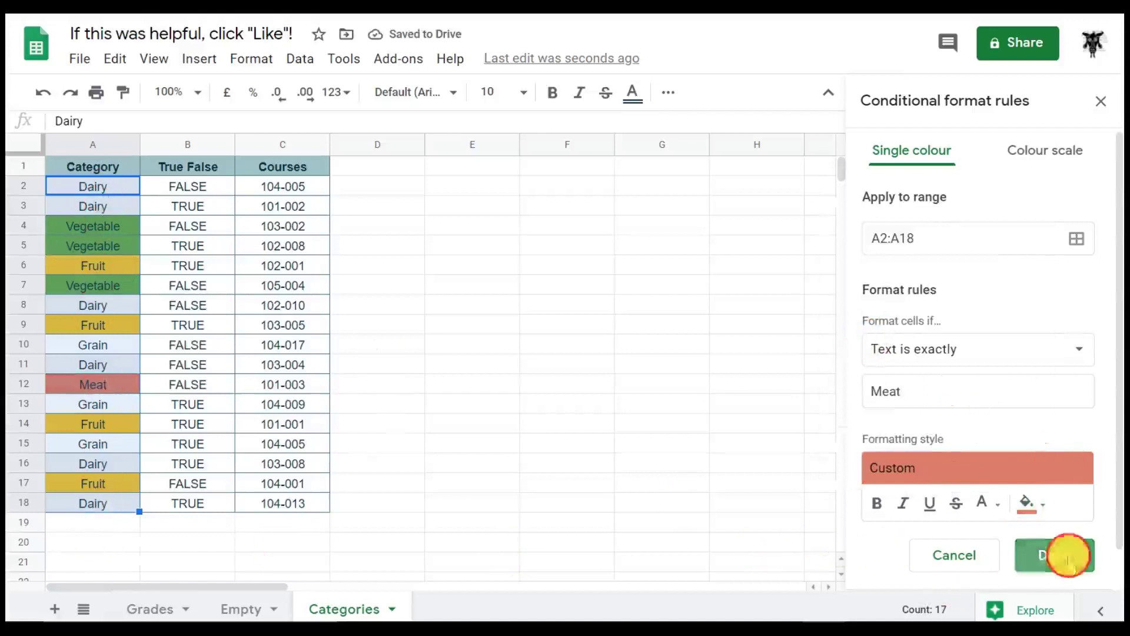
left_click(1099, 103)
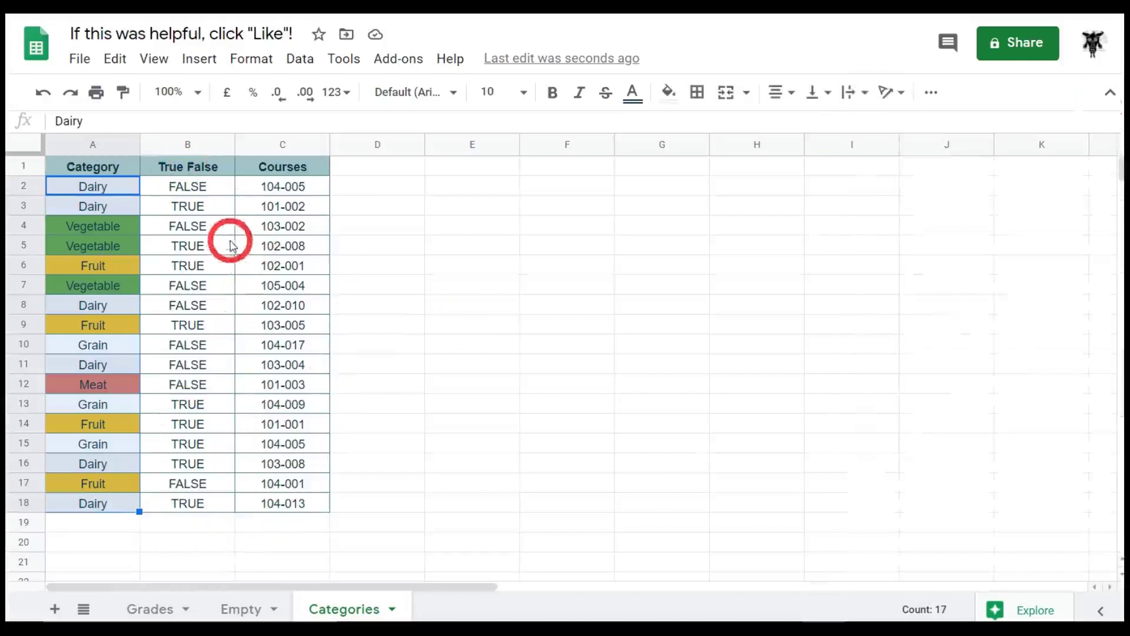
- Select the True False cells B2:B18 and begin conditional formatting on them
left_click(196, 187)
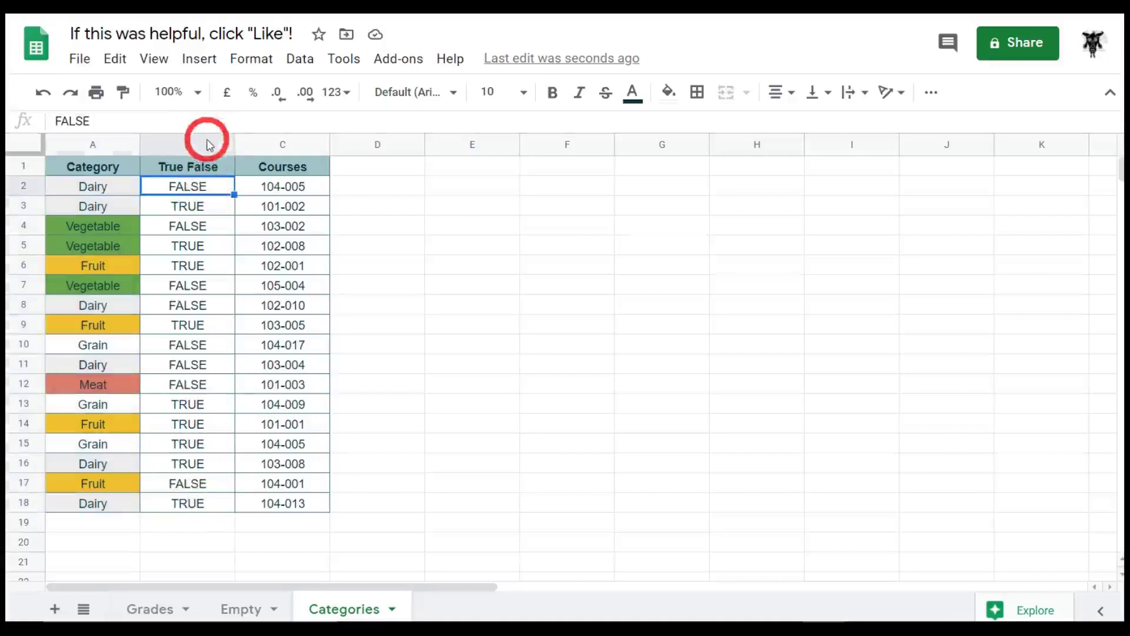
left_click(194, 503, "shift")
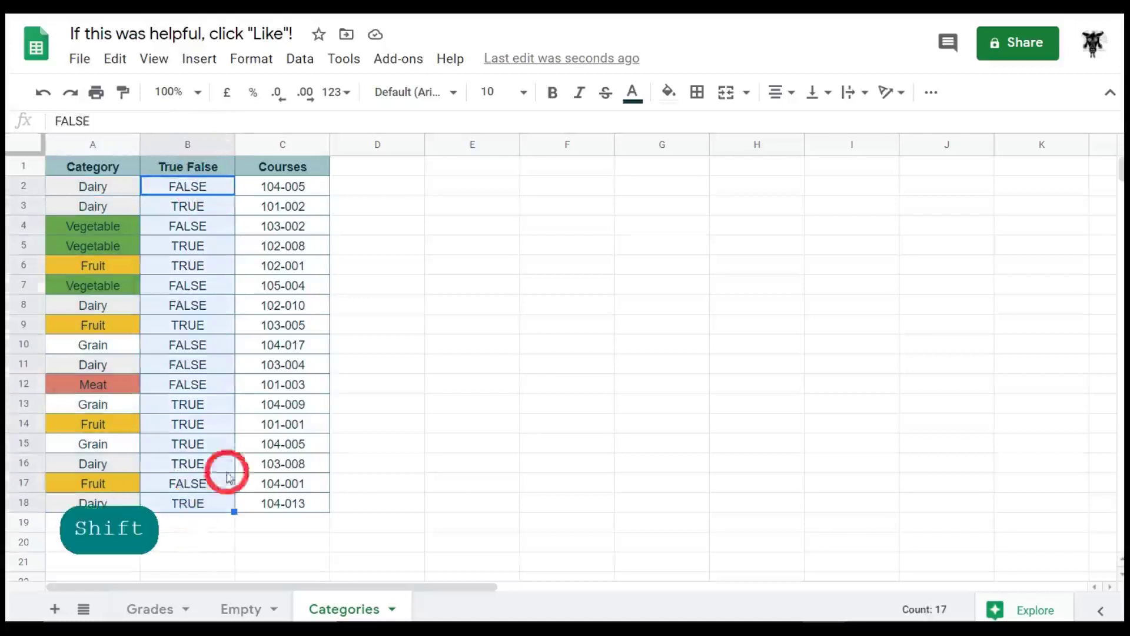
right_click(202, 298)
mouse_move(298, 276)
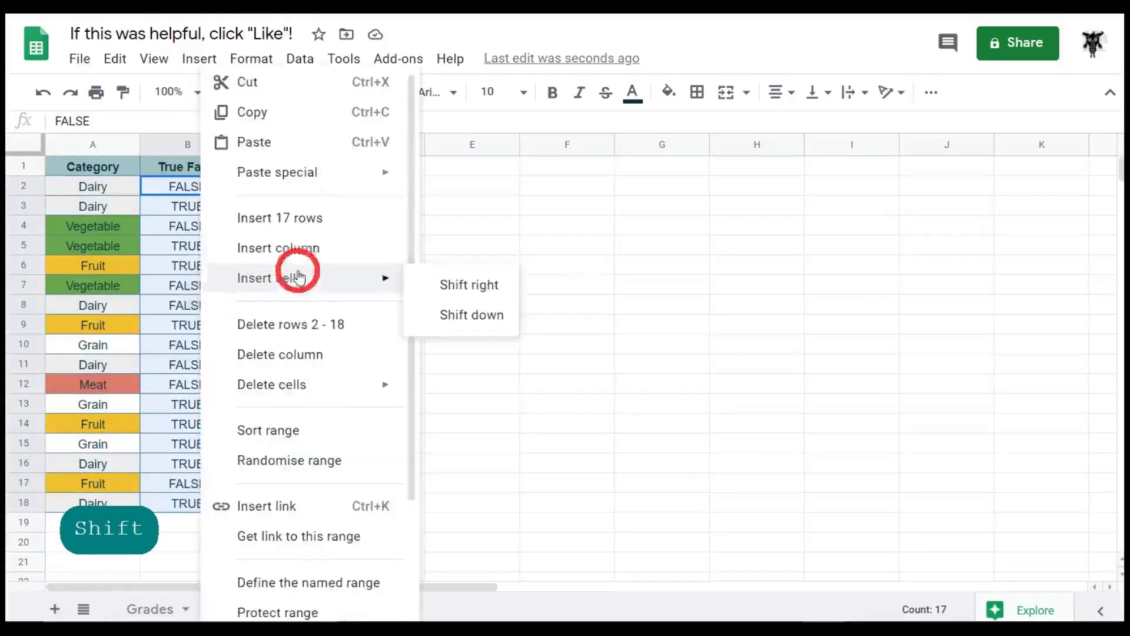
scroll(336, 532, "down", 3)
left_click(315, 574)
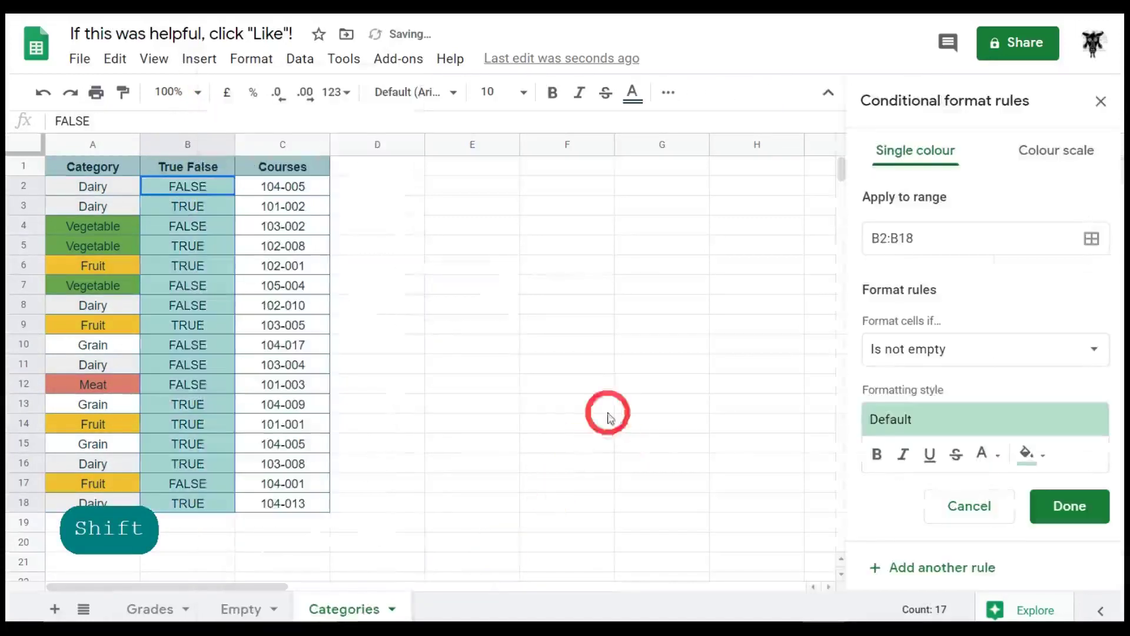
- Set the new rule's condition to 'Text contains'
left_click(1075, 356)
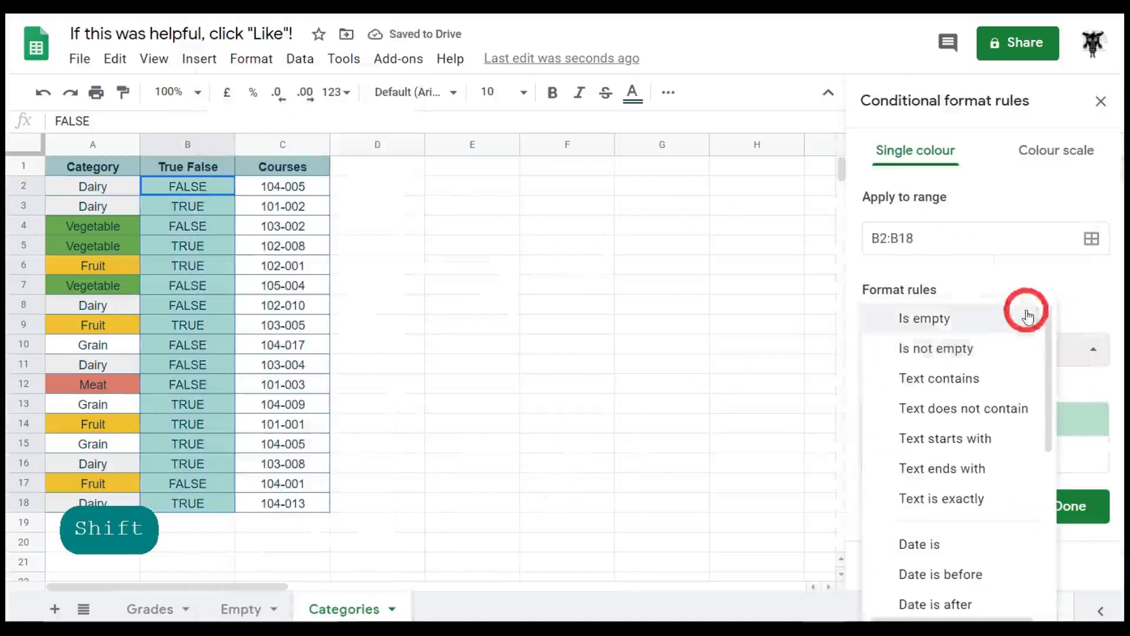
scroll(1019, 322, "down", 6)
scroll(1012, 382, "up", 5)
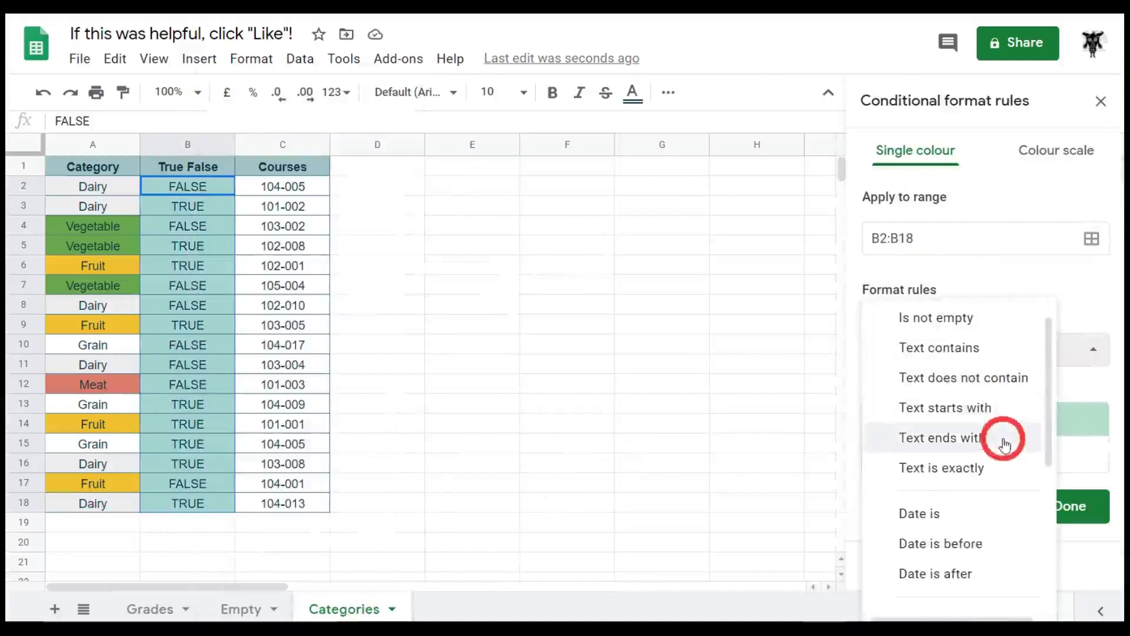
scroll(1000, 447, "up", 1)
left_click(951, 380)
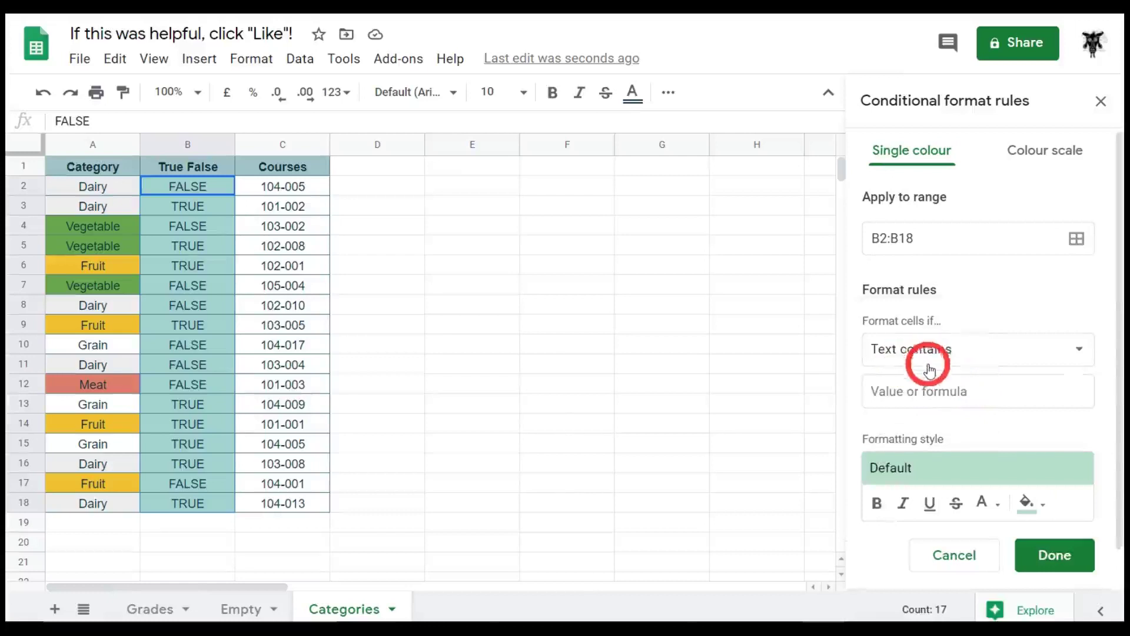
- Make the 'Text contains false' rule fill FALSE cells light red with dark red text
left_click(923, 391)
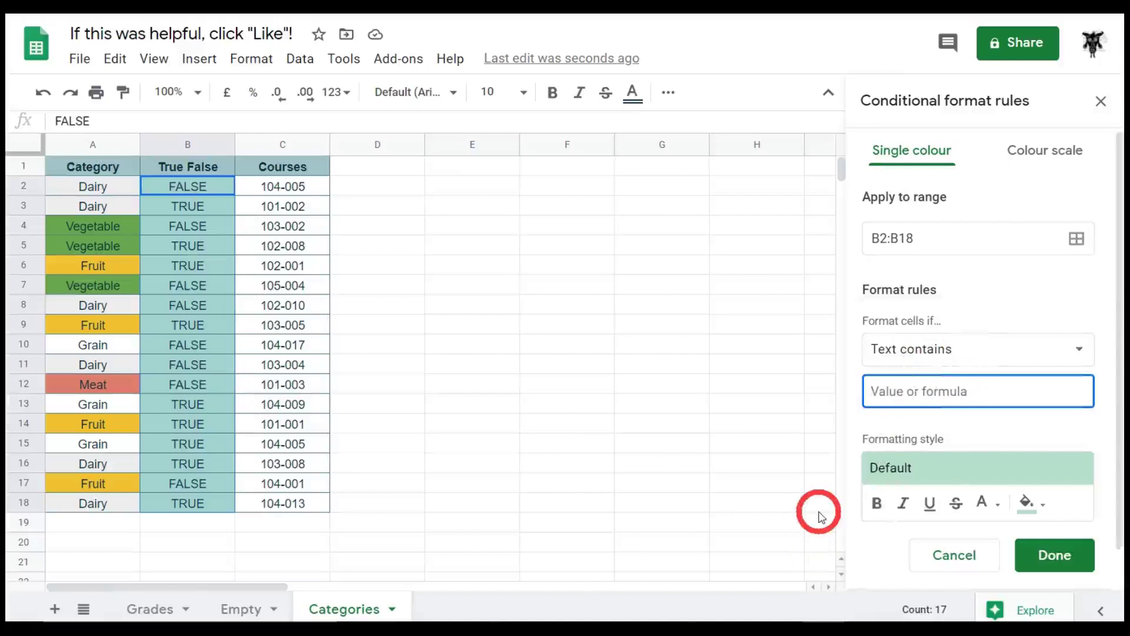
type("false")
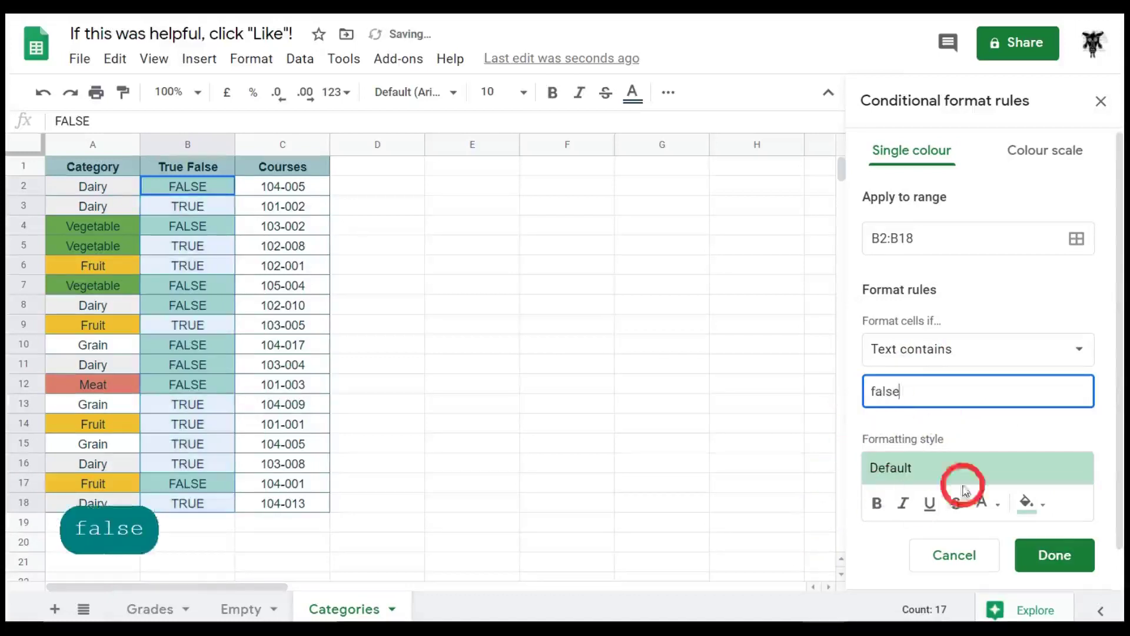
left_click(1028, 360)
left_click(1074, 336)
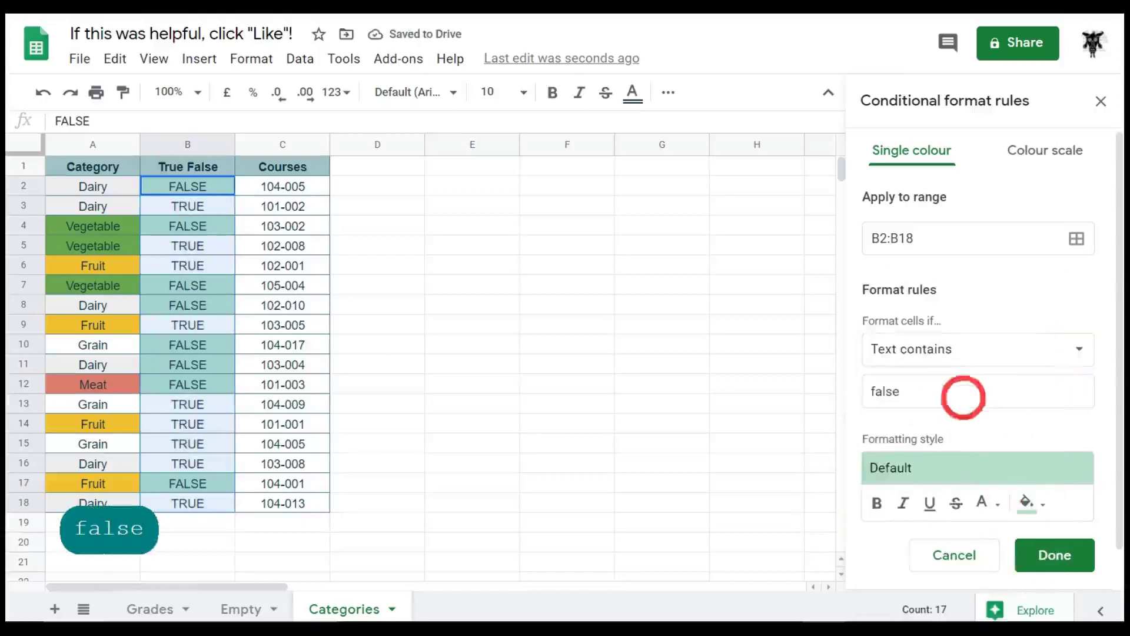
left_click(1031, 505)
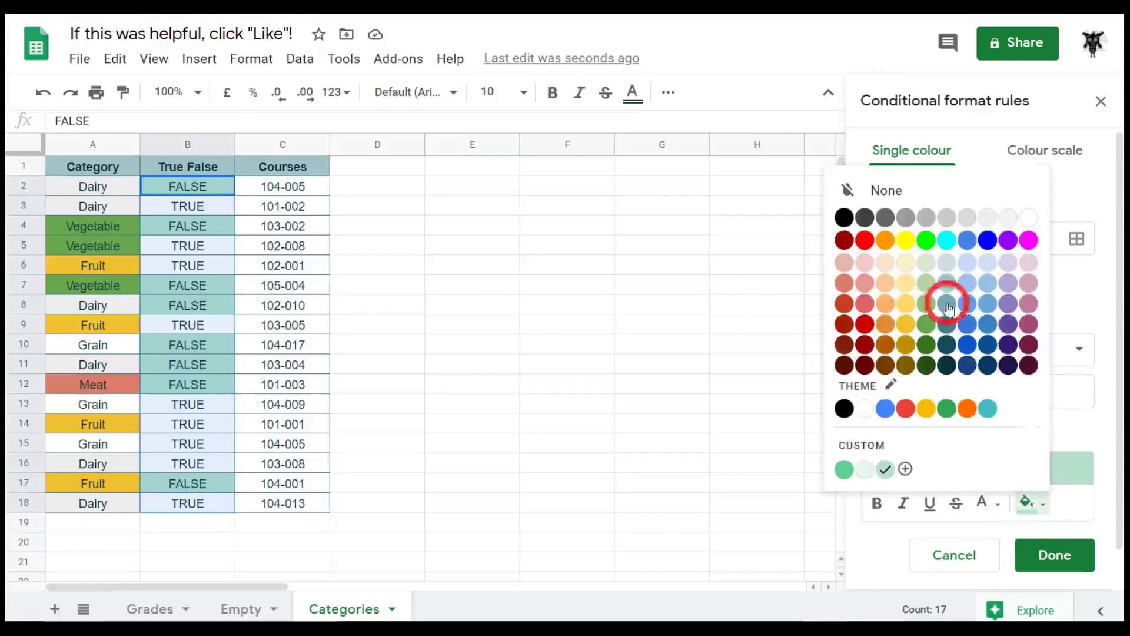
left_click(865, 301)
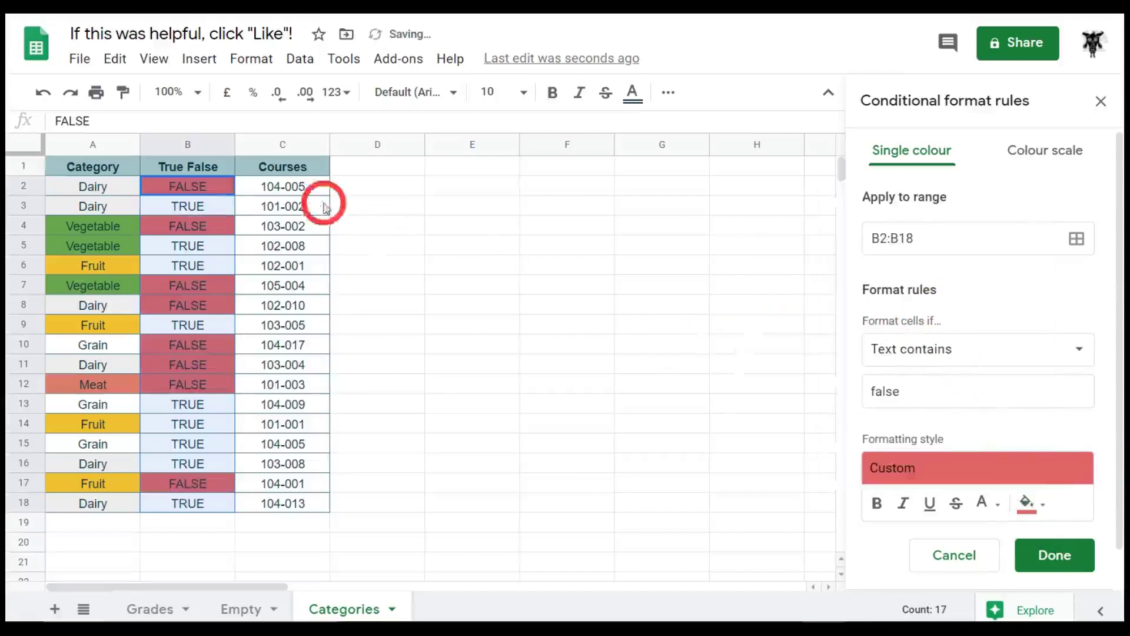
left_click(996, 503)
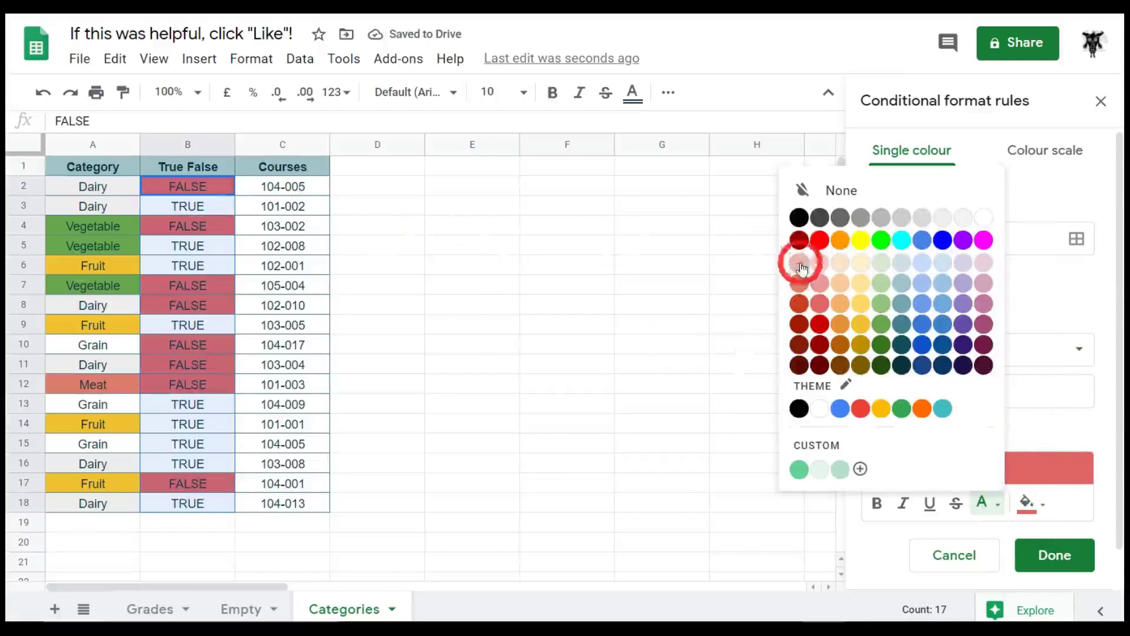
left_click(818, 365)
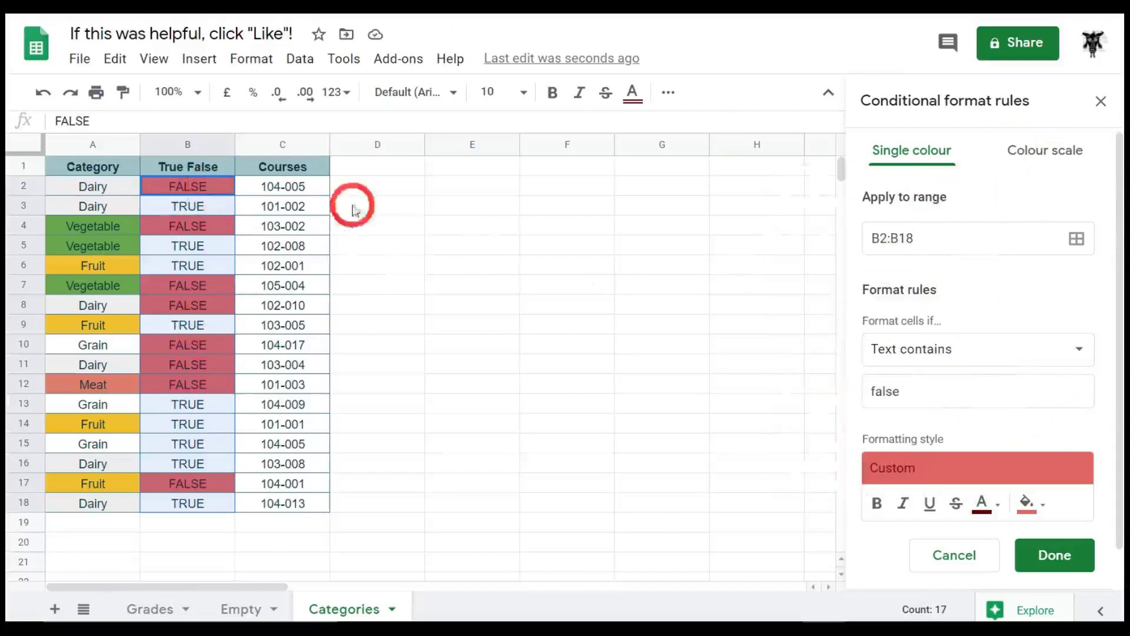
left_click(203, 188)
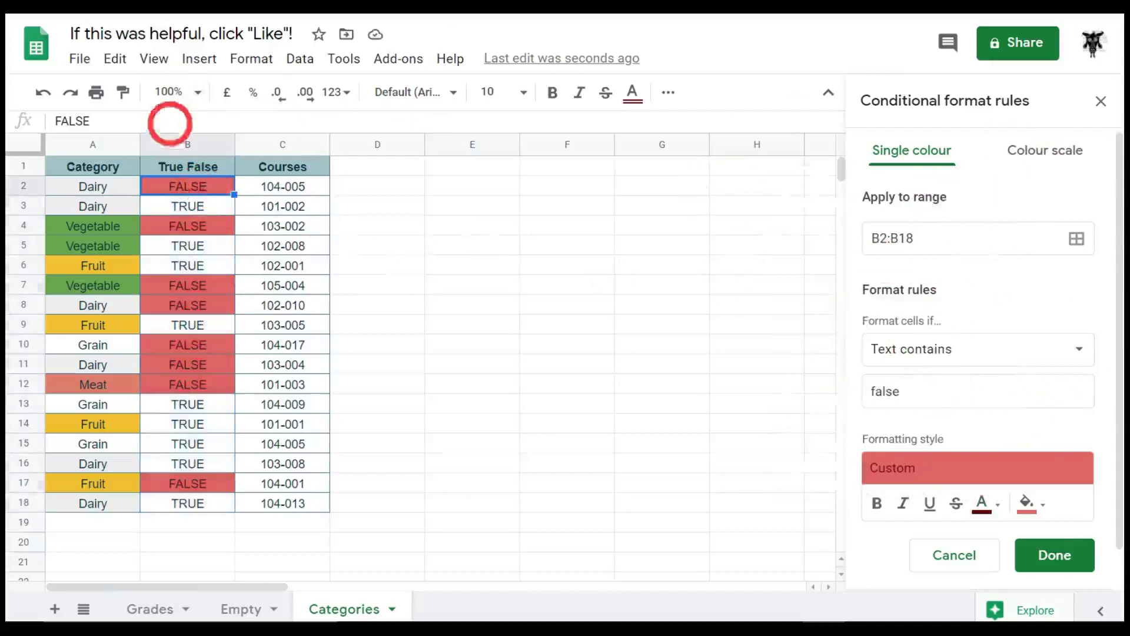
key("space")
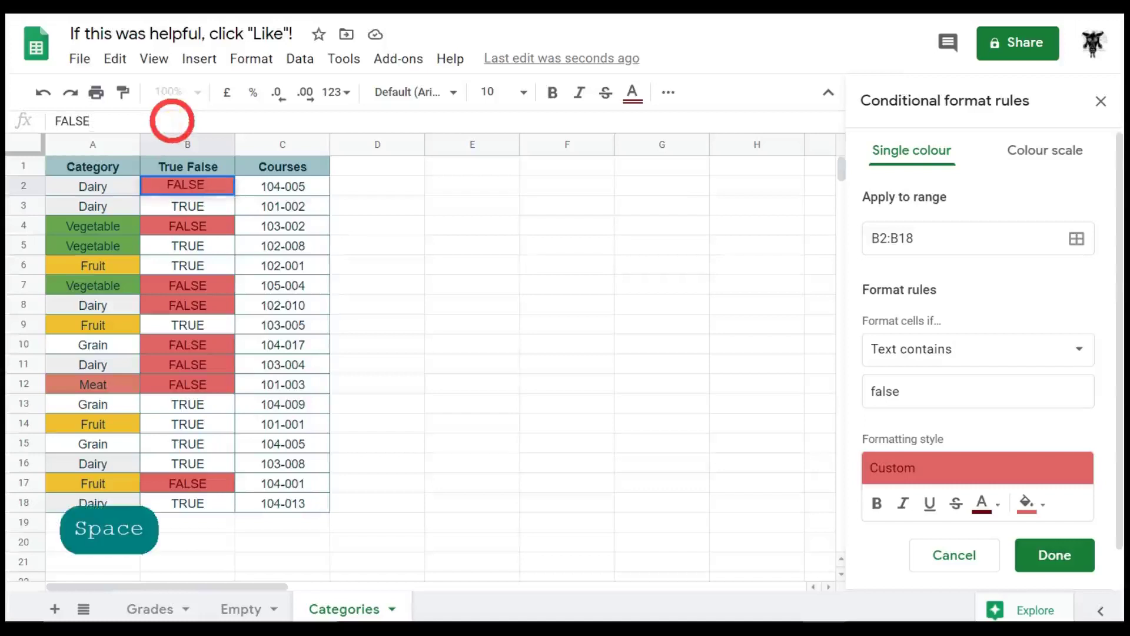
type("goat")
key("Return")
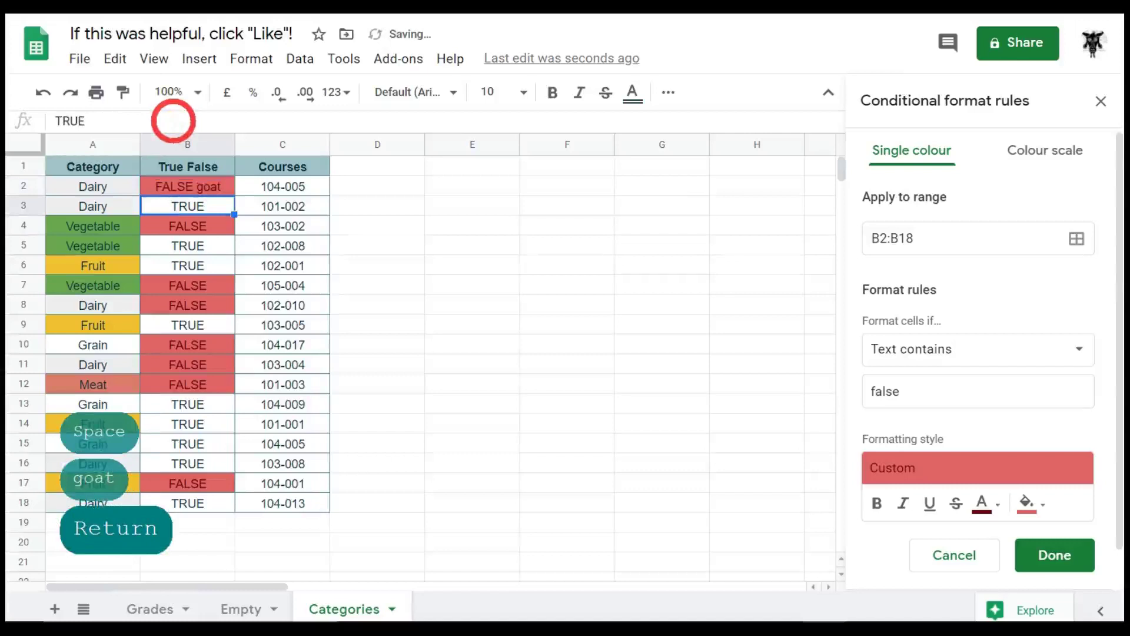
left_click(203, 184)
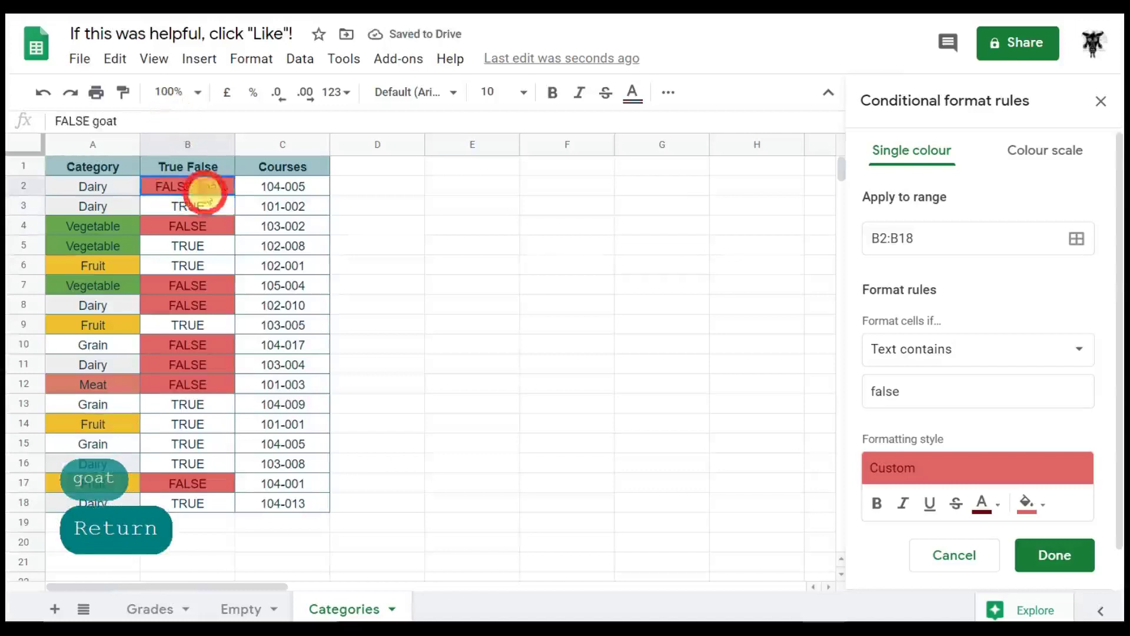
left_click(101, 121)
key("BackSpace")
key("BackSpace")
key("BackSpace")
key("BackSpace")
key("BackSpace")
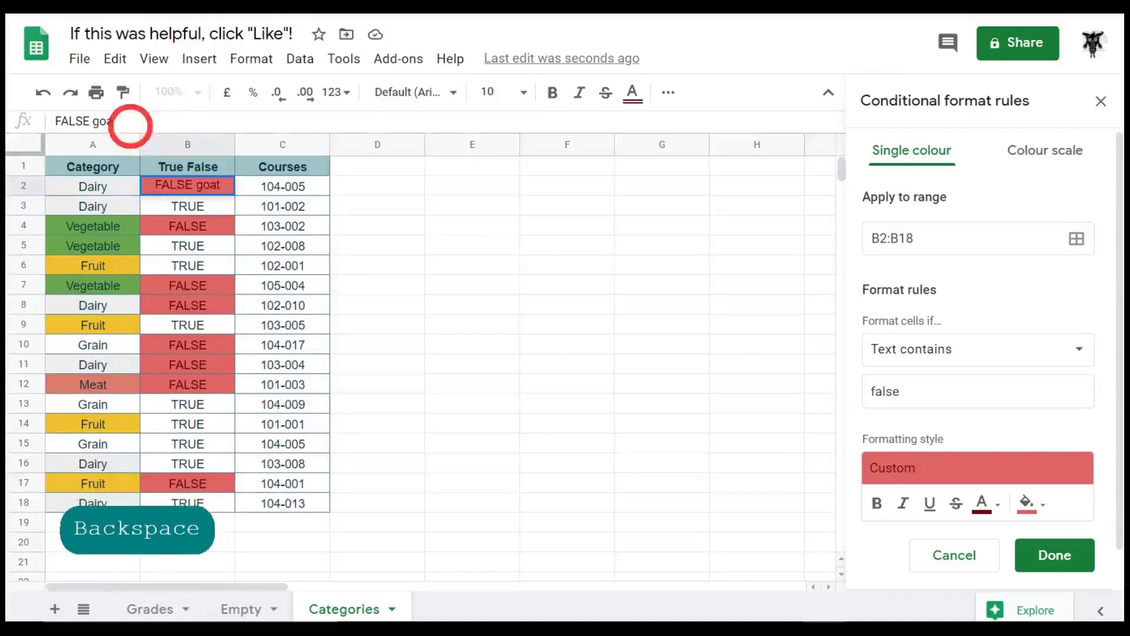
key("Return")
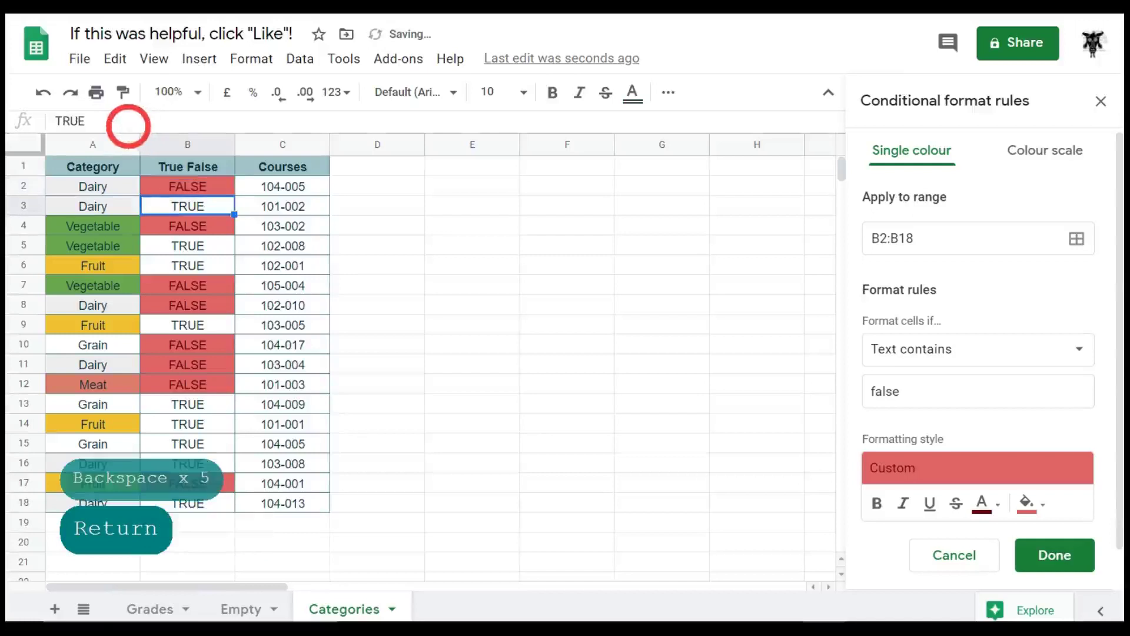
- Add a second B2:B18 rule matching text that contains 'true'
left_click_drag(930, 394, 759, 371)
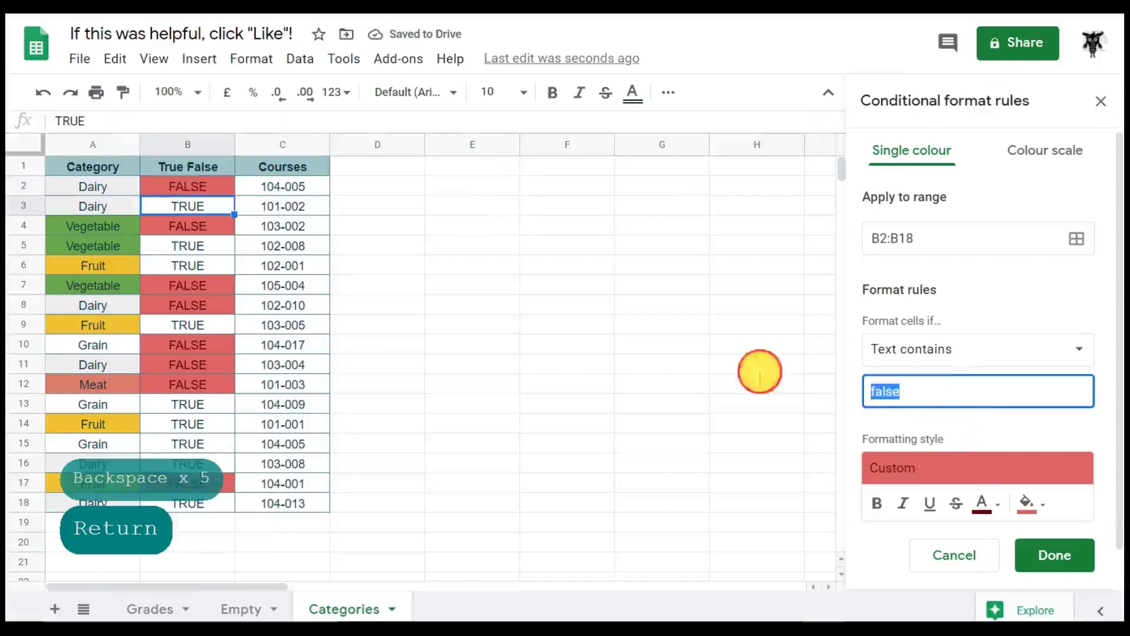
scroll(1019, 361, "down", 1)
left_click(938, 575)
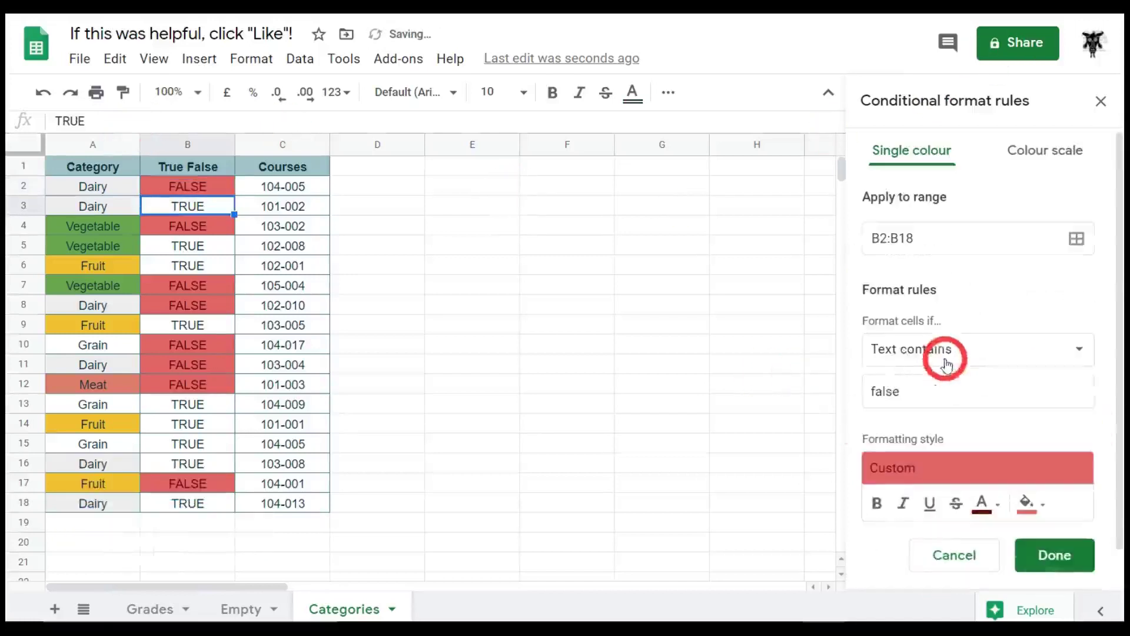
double_click(989, 405)
type("true")
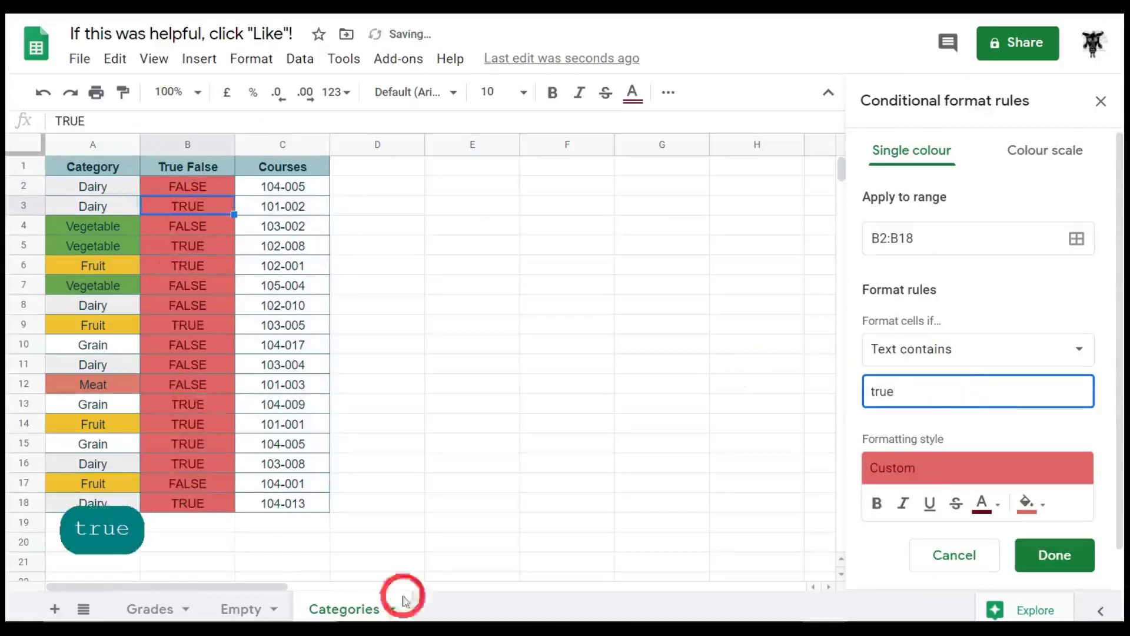
- Give TRUE cells a blue fill and dark blue text, then save and close the rules
left_click(1027, 503)
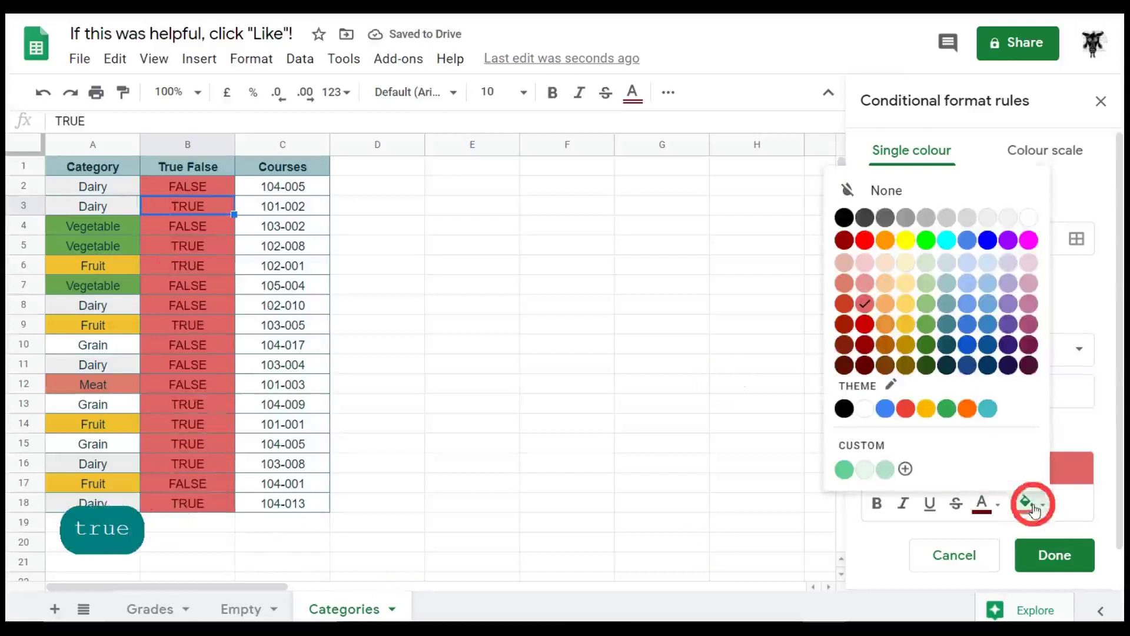
left_click(991, 304)
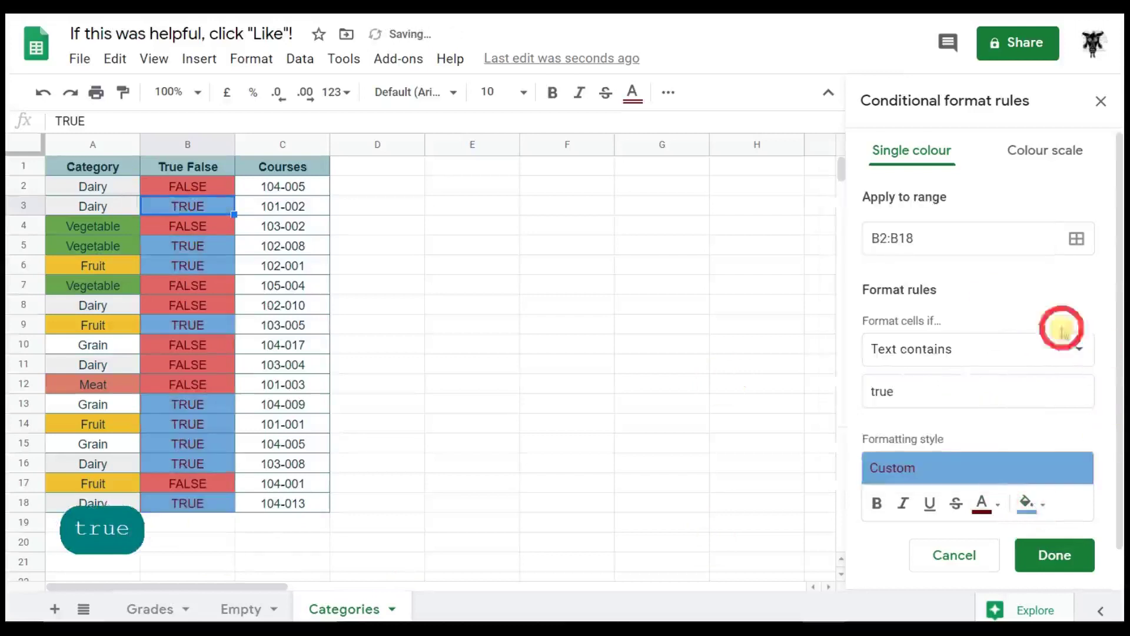
left_click(995, 504)
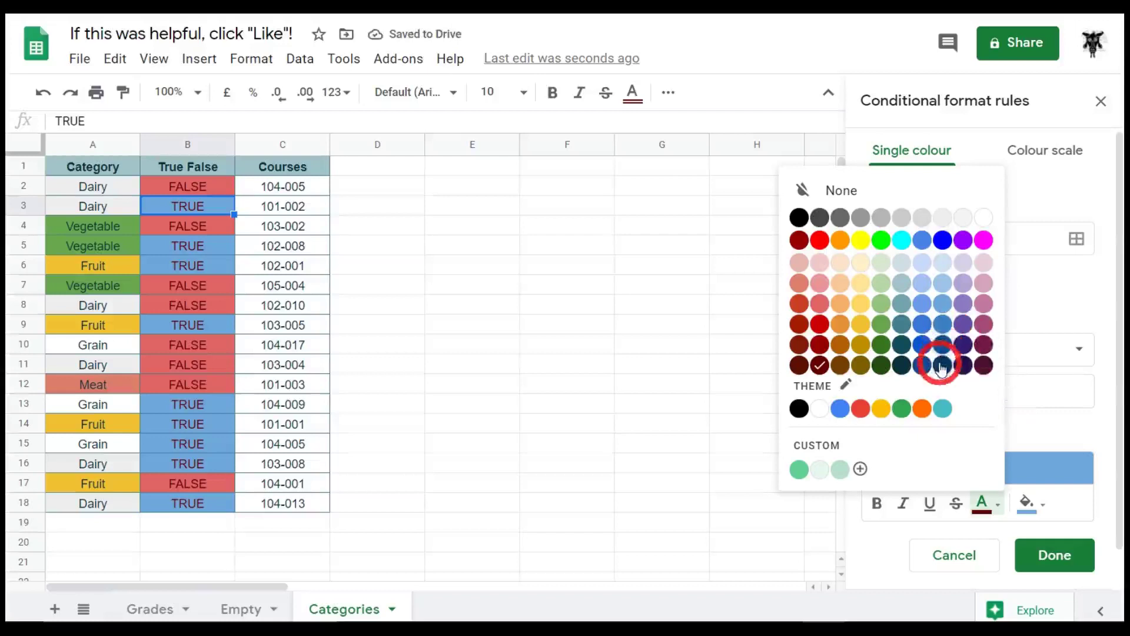
left_click(942, 346)
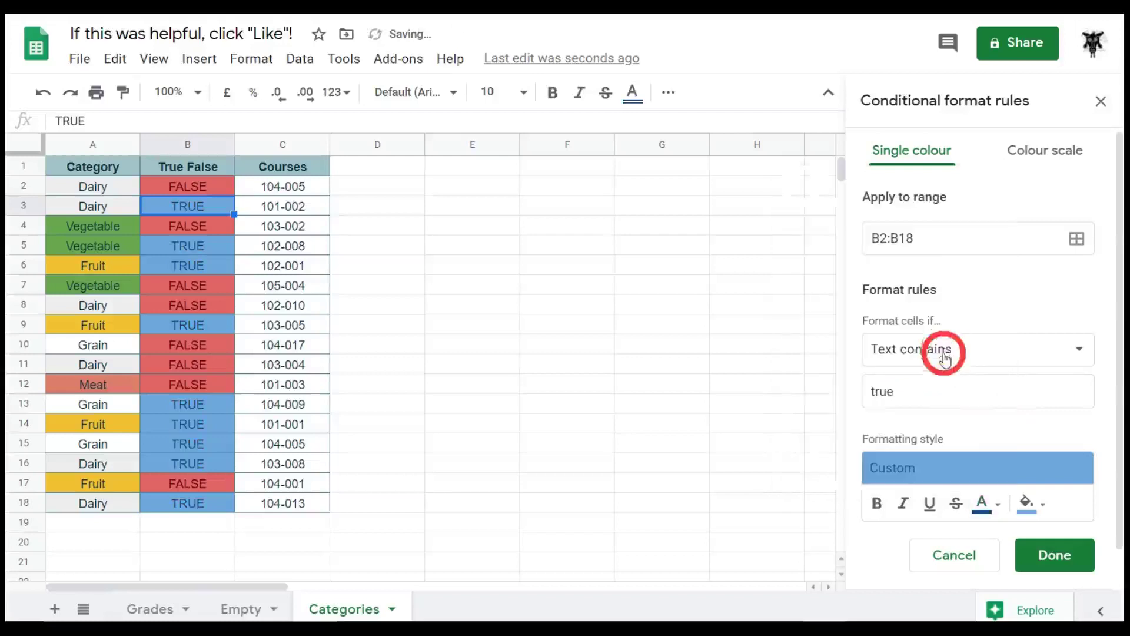
left_click(981, 505)
left_click(942, 364)
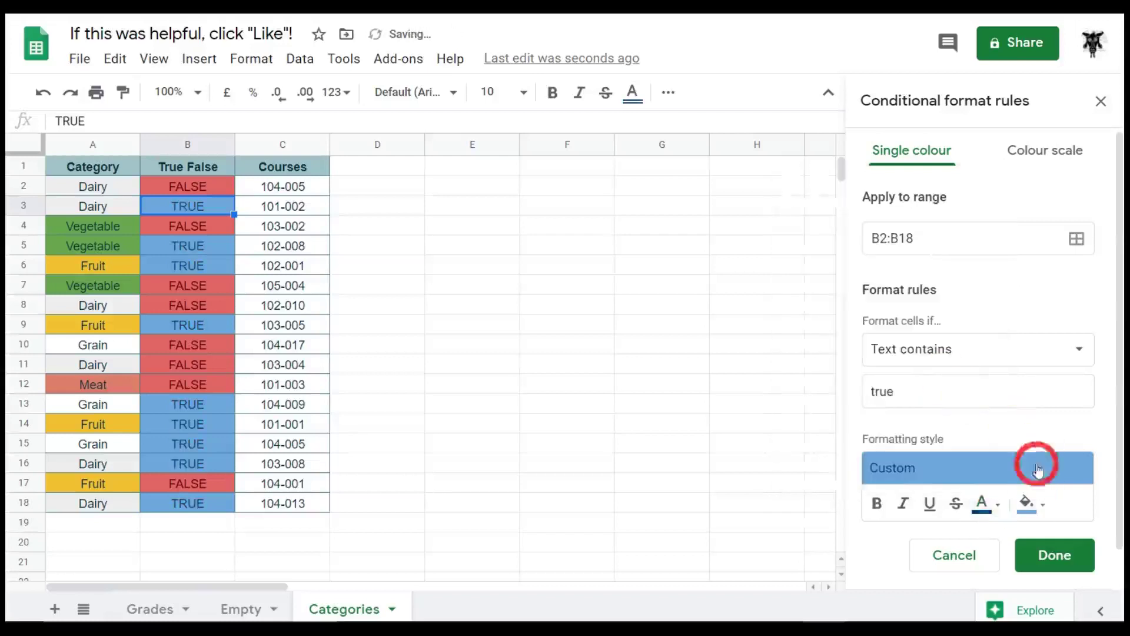
left_click(1059, 557)
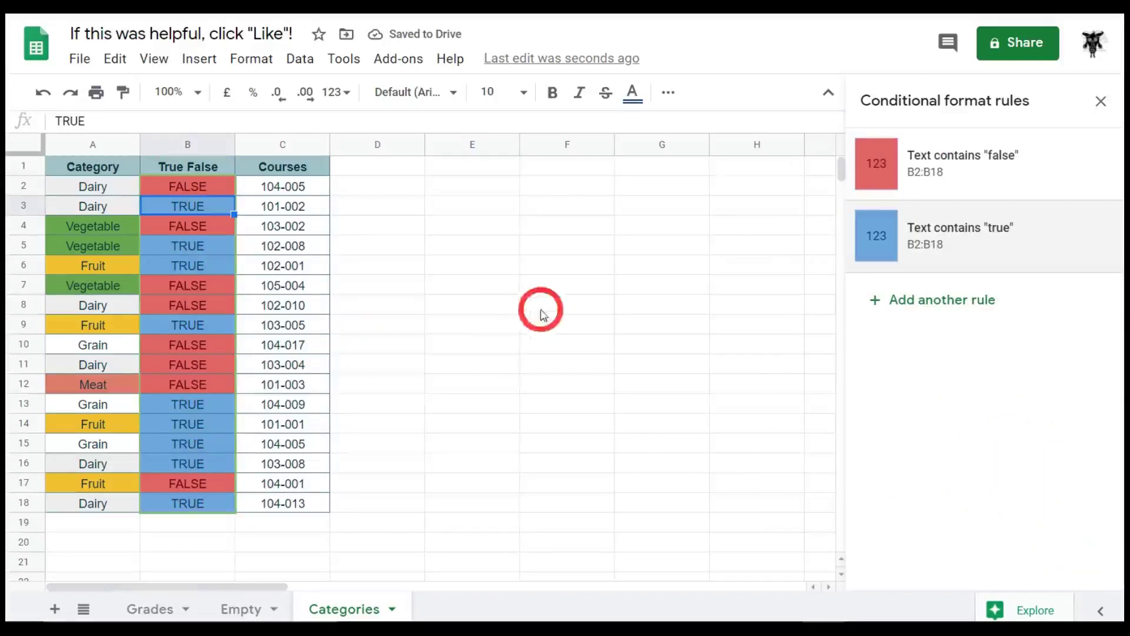
mouse_move(1117, 172)
left_click(1101, 100)
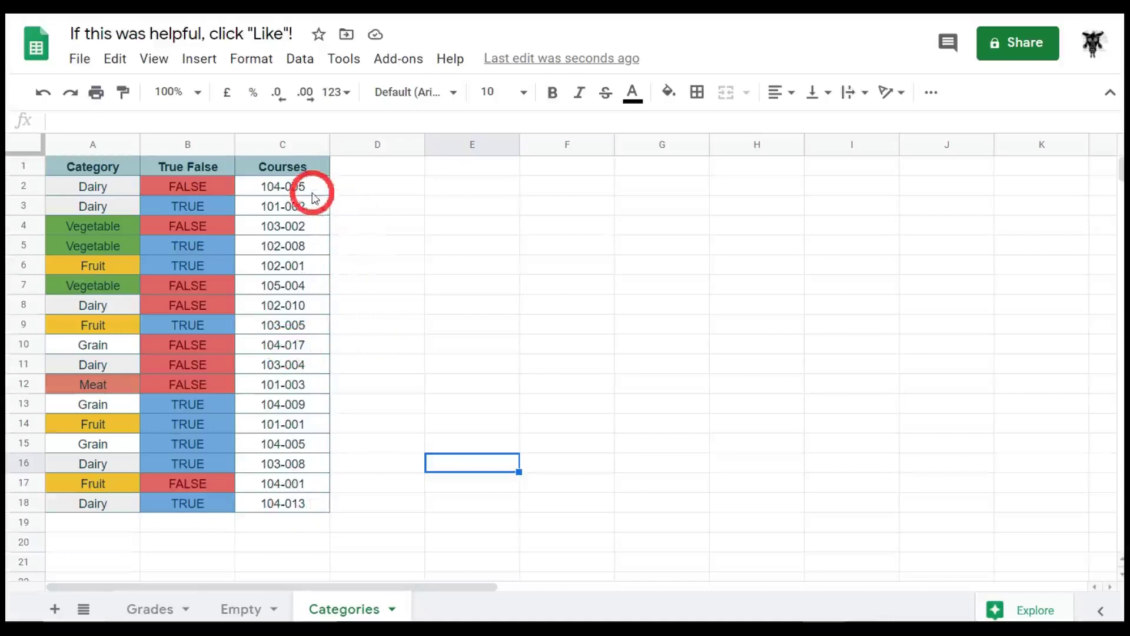
- Select the course codes in C2:C18
left_click(312, 187)
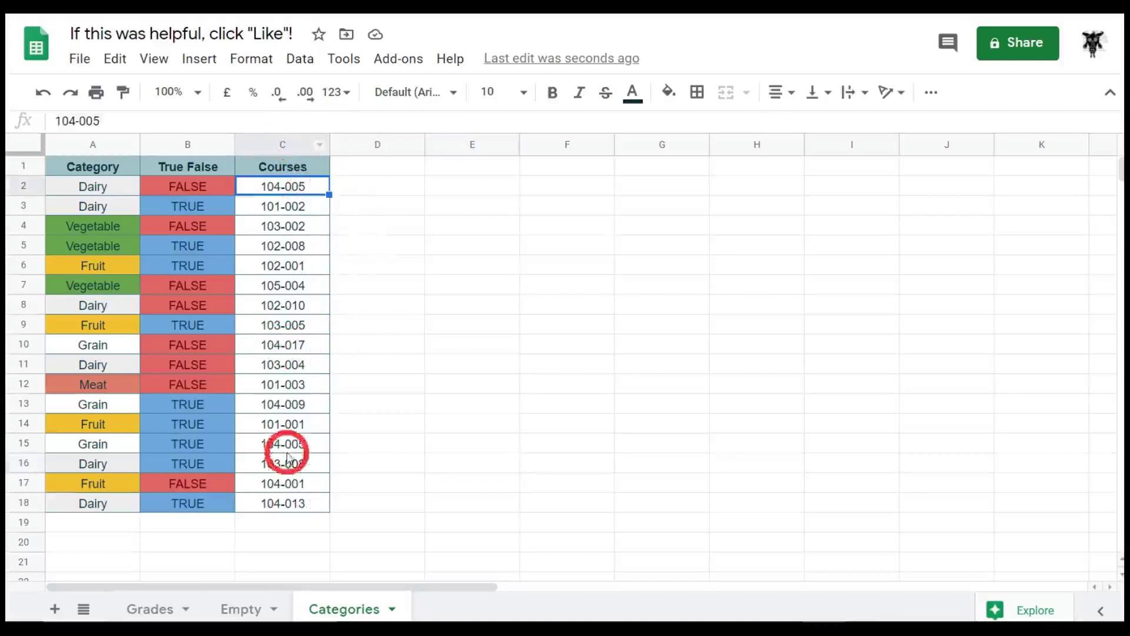
left_click(296, 507, "shift")
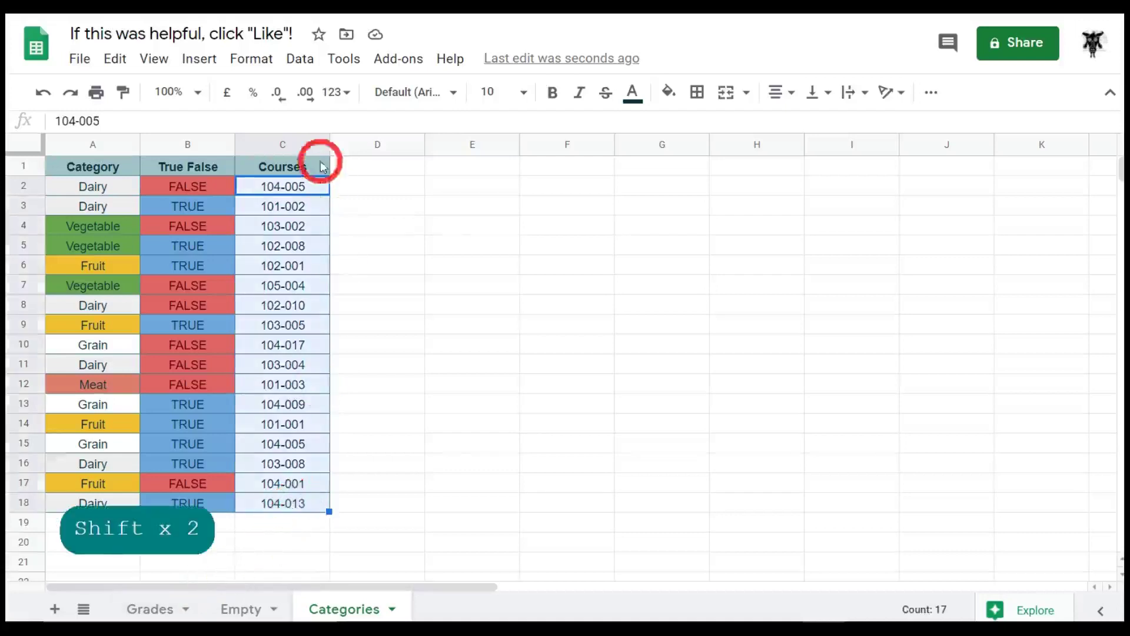
left_click(250, 59)
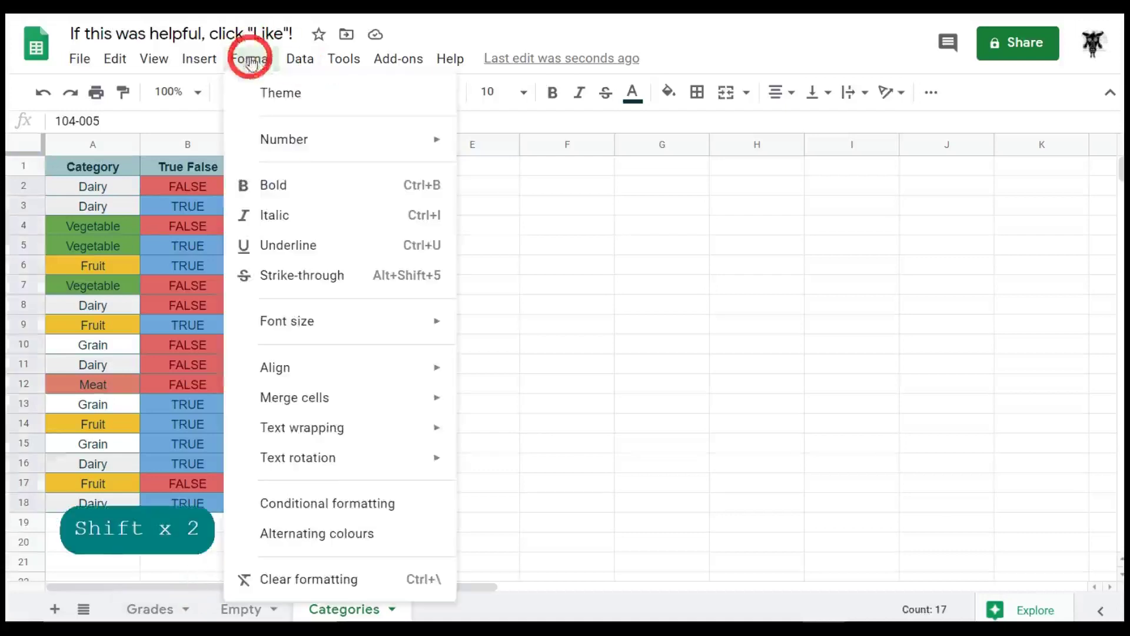
- Add a 'Text contains 101-' rule on C2:C18 with the default light green fill
left_click(349, 504)
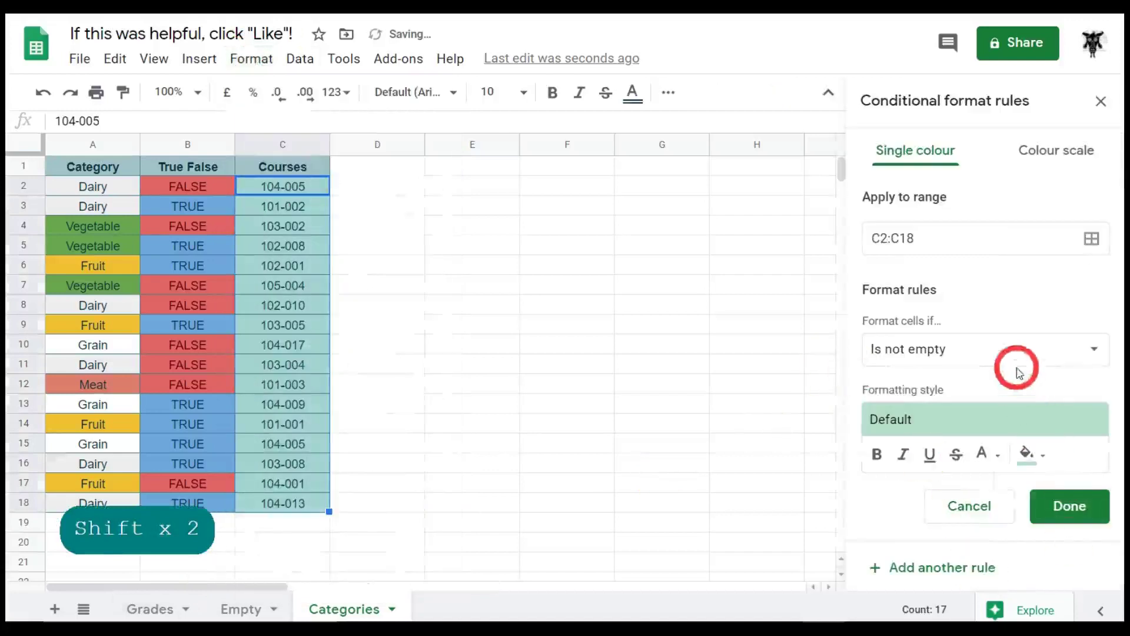
left_click(1029, 350)
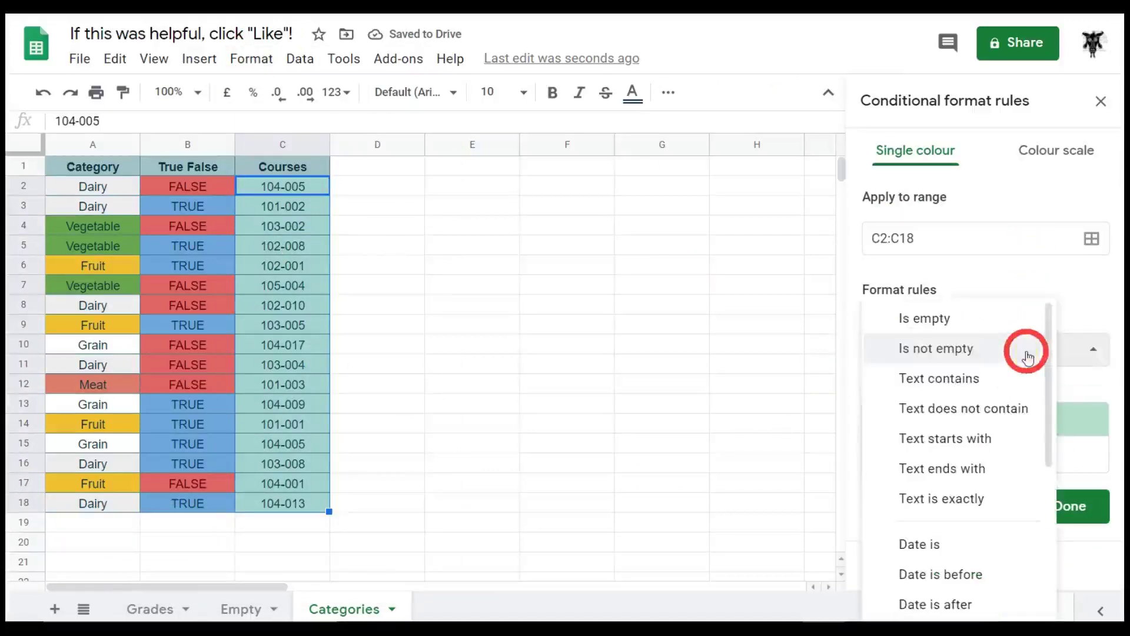
left_click(984, 383)
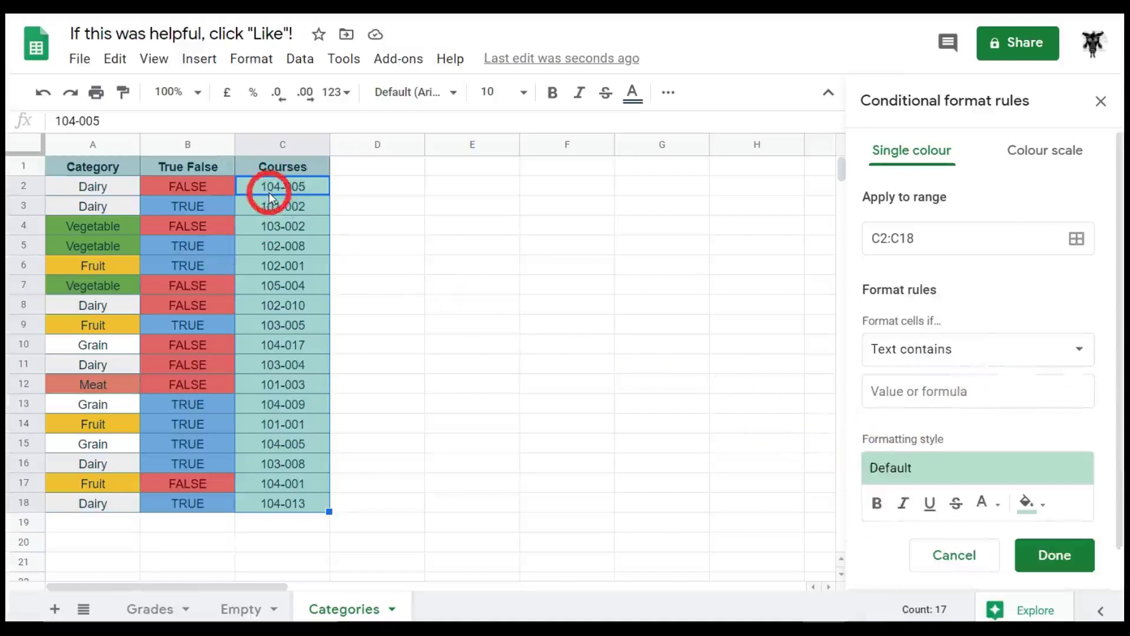
left_click(916, 392)
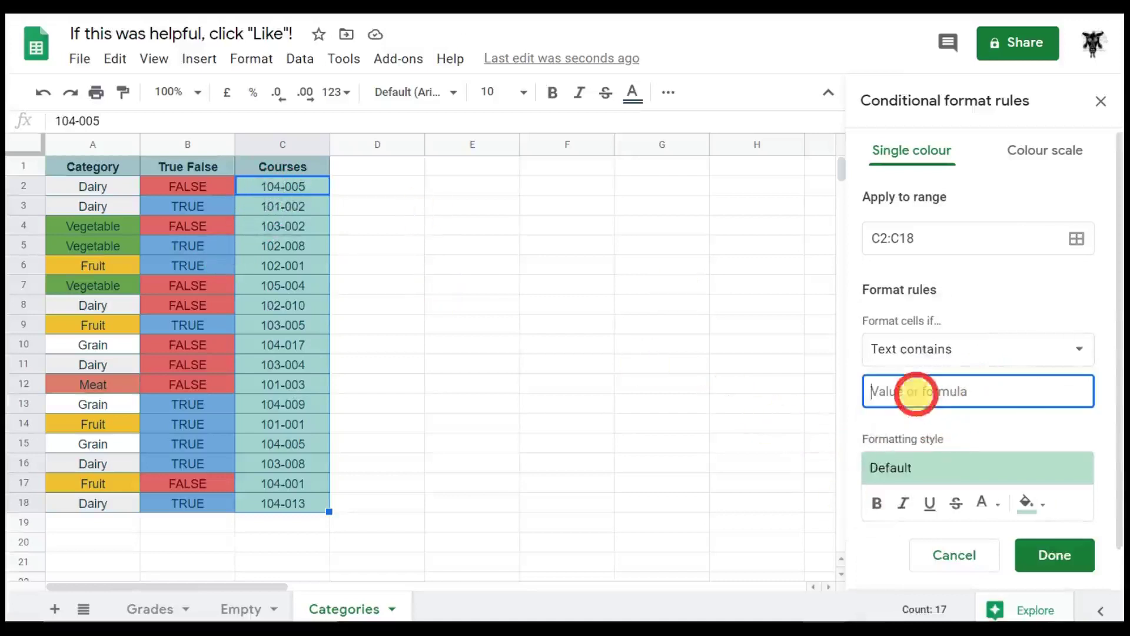
type("101")
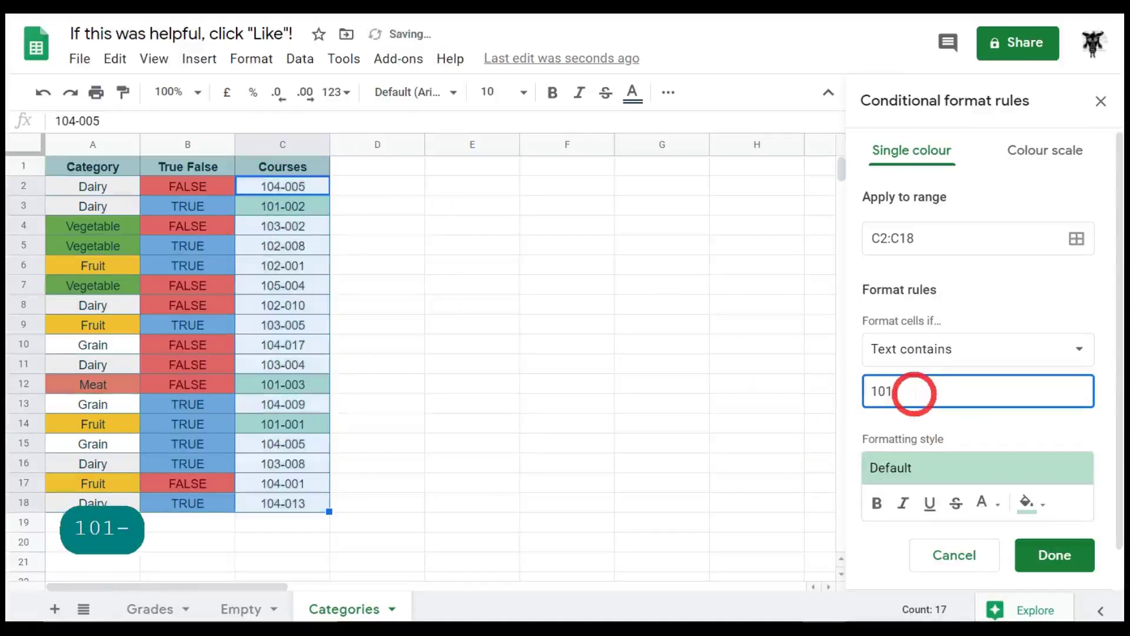
type("-")
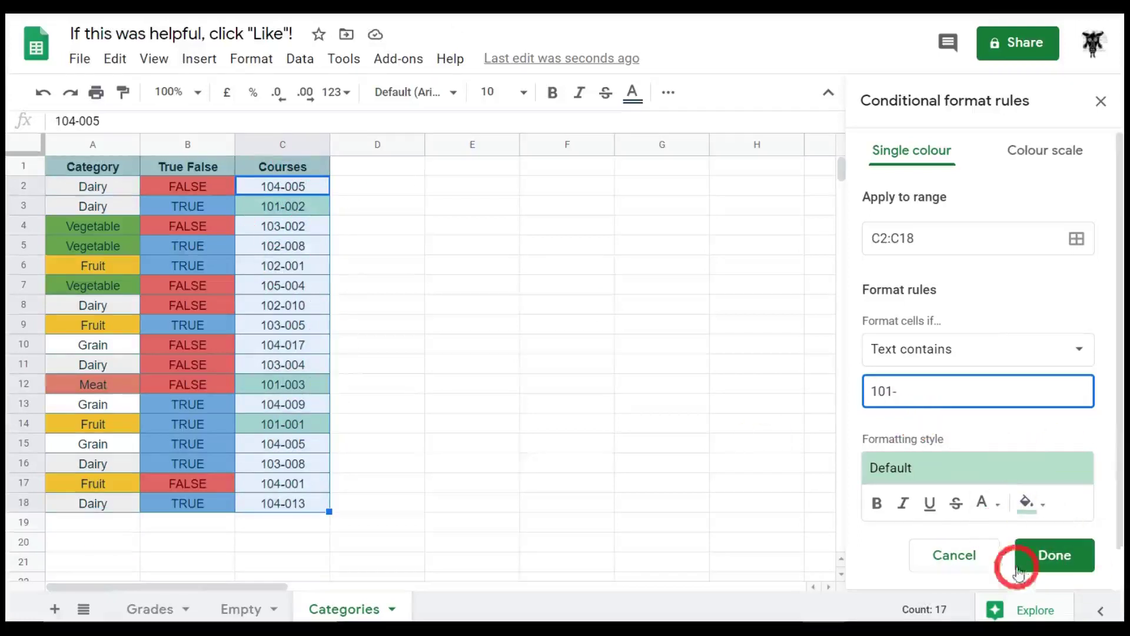
scroll(971, 468, "down", 2)
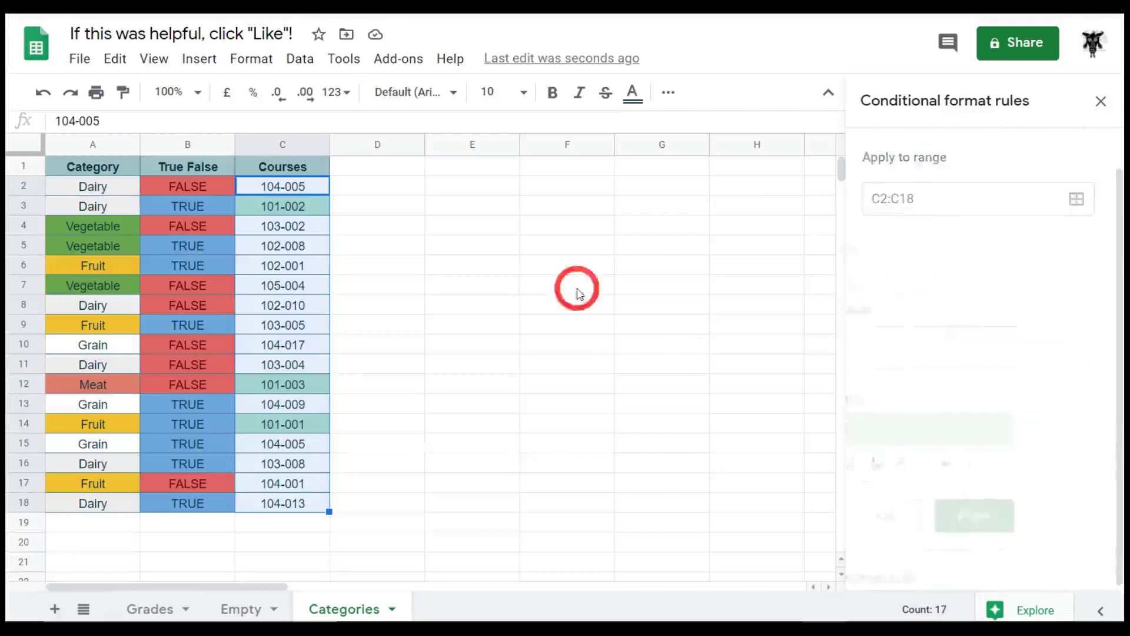
- Change the match text to 102- and give that rule a light blue fill
left_click(892, 395)
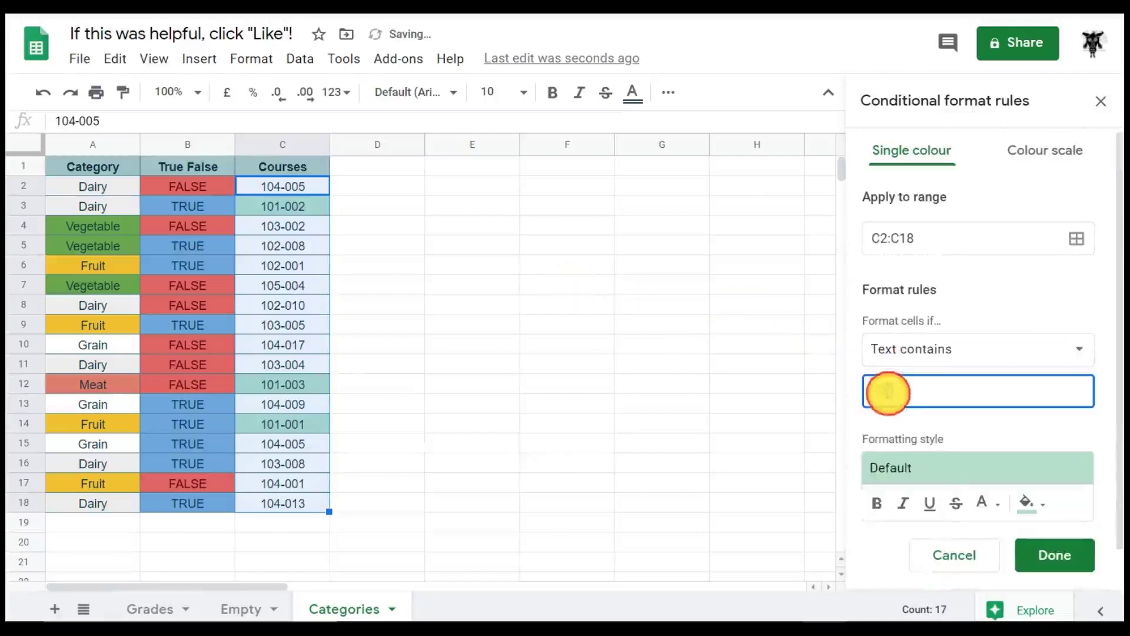
key("BackSpace")
type("2-")
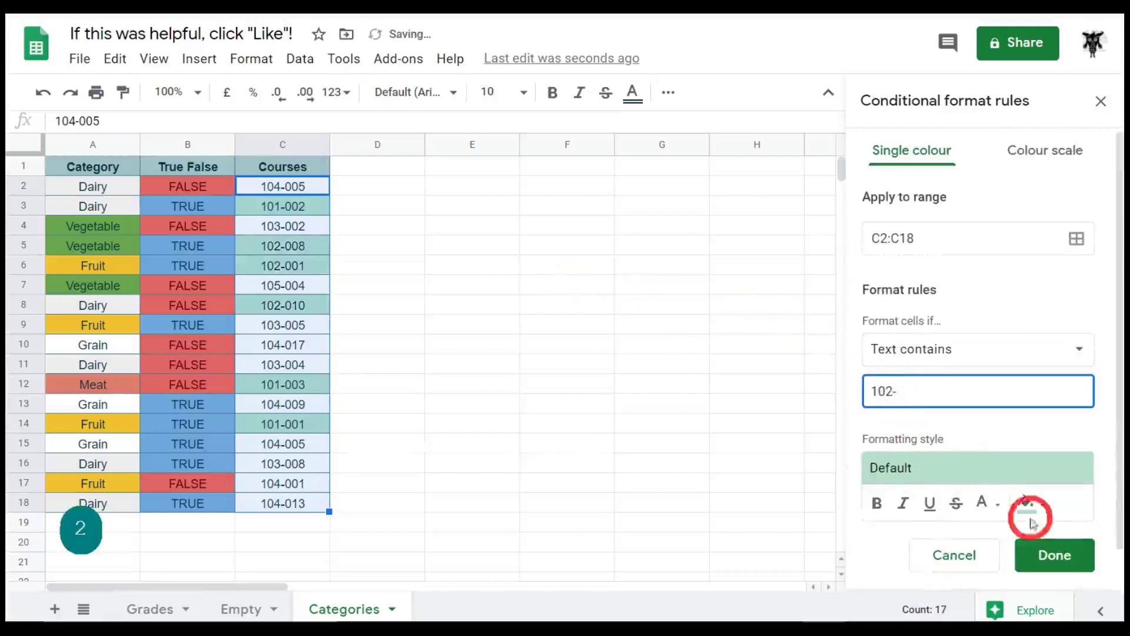
left_click(1029, 503)
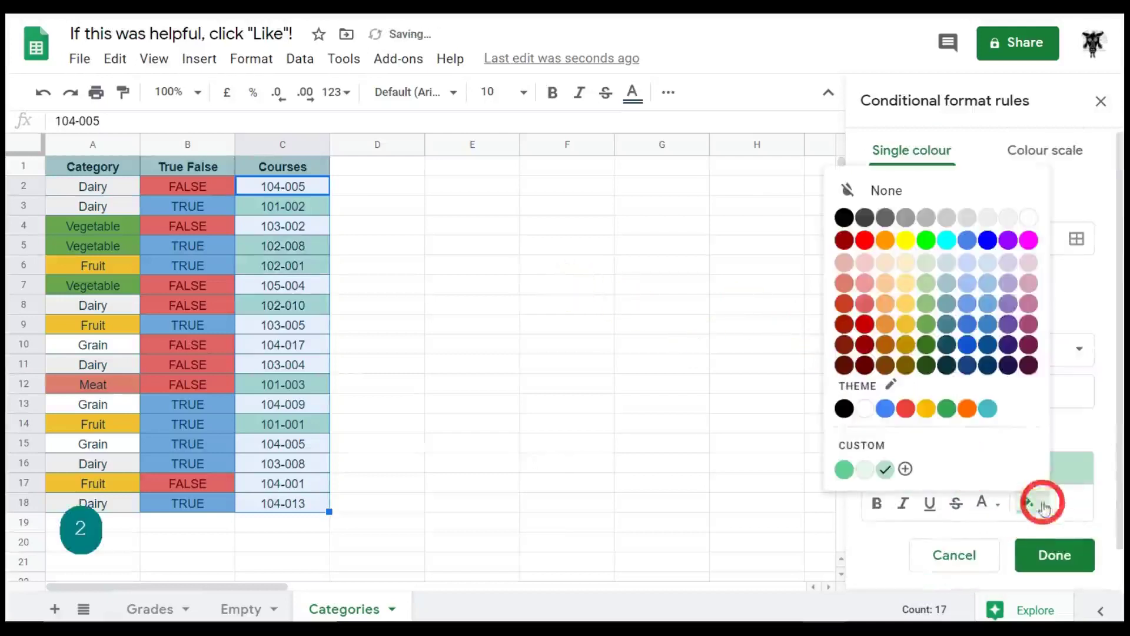
left_click(991, 285)
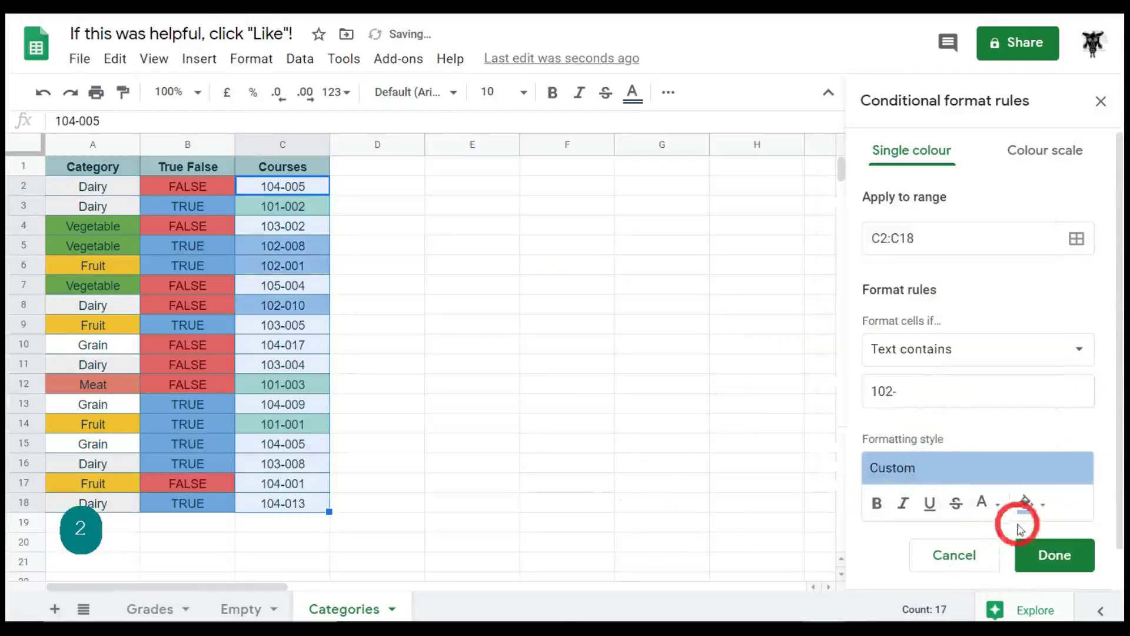
- Add a 'Text contains 103-' rule with a light orange fill
scroll(980, 547, "down", 1)
scroll(897, 371, "up", 1)
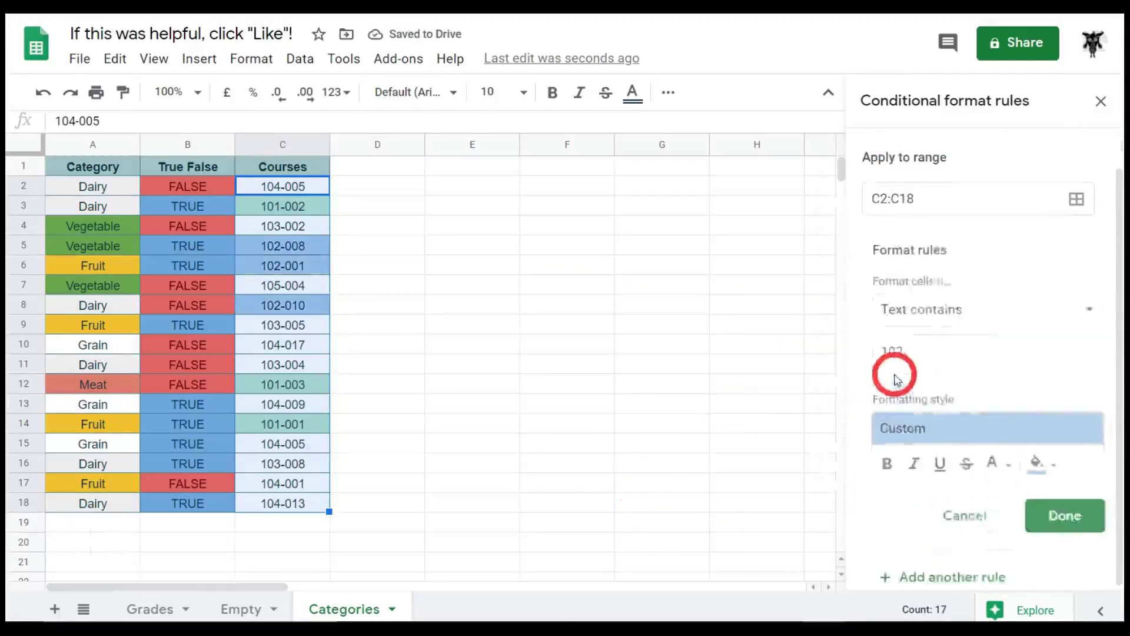
left_click(890, 393)
key("BackSpace")
key("BackSpace")
type("3-")
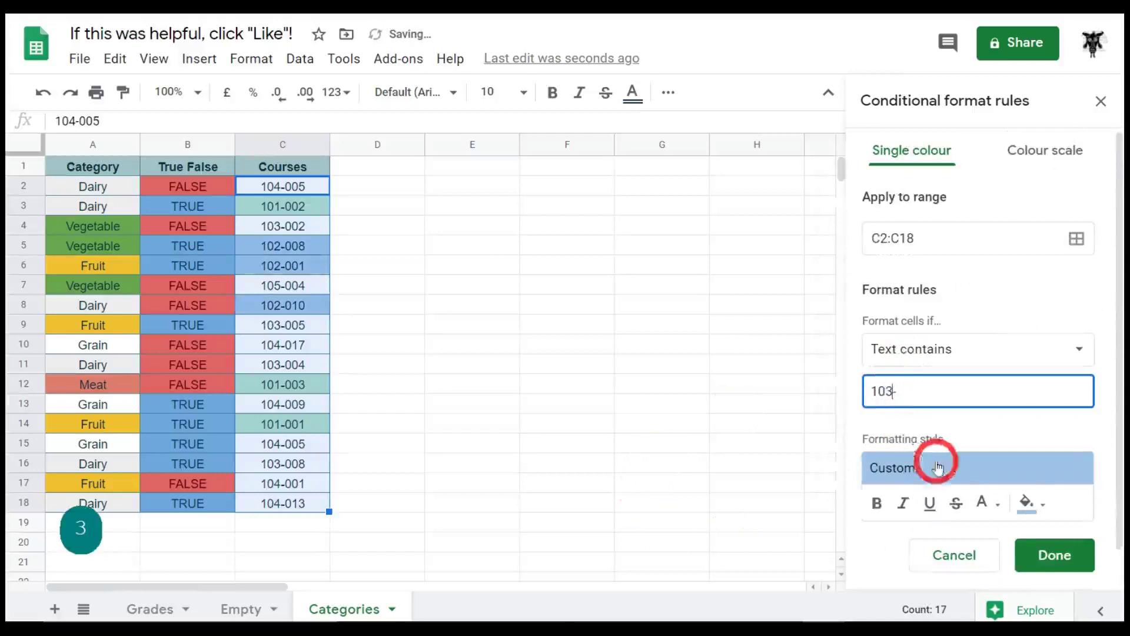
left_click(1034, 502)
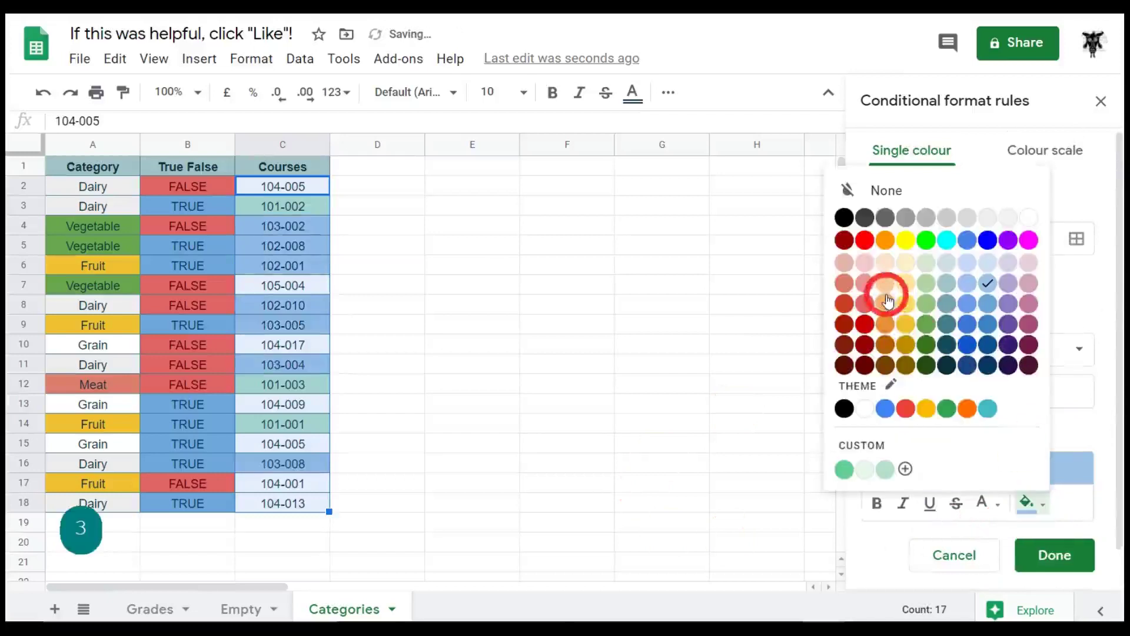
left_click(885, 281)
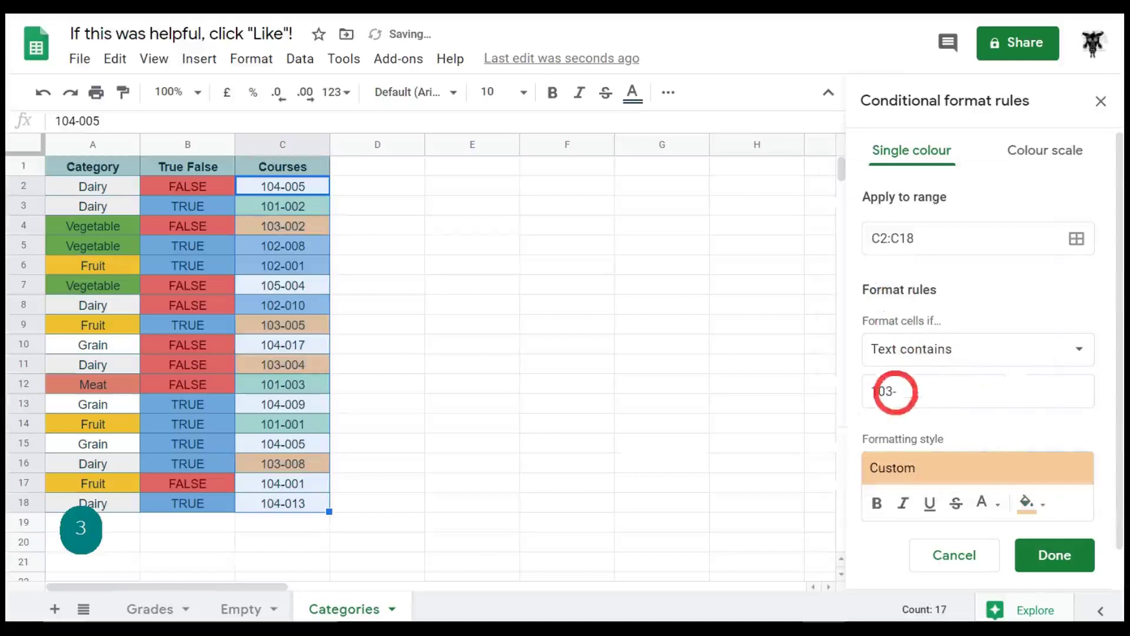
- Add a 'Text contains 104-' rule with a light purple fill and save it
scroll(934, 573, "down", 1)
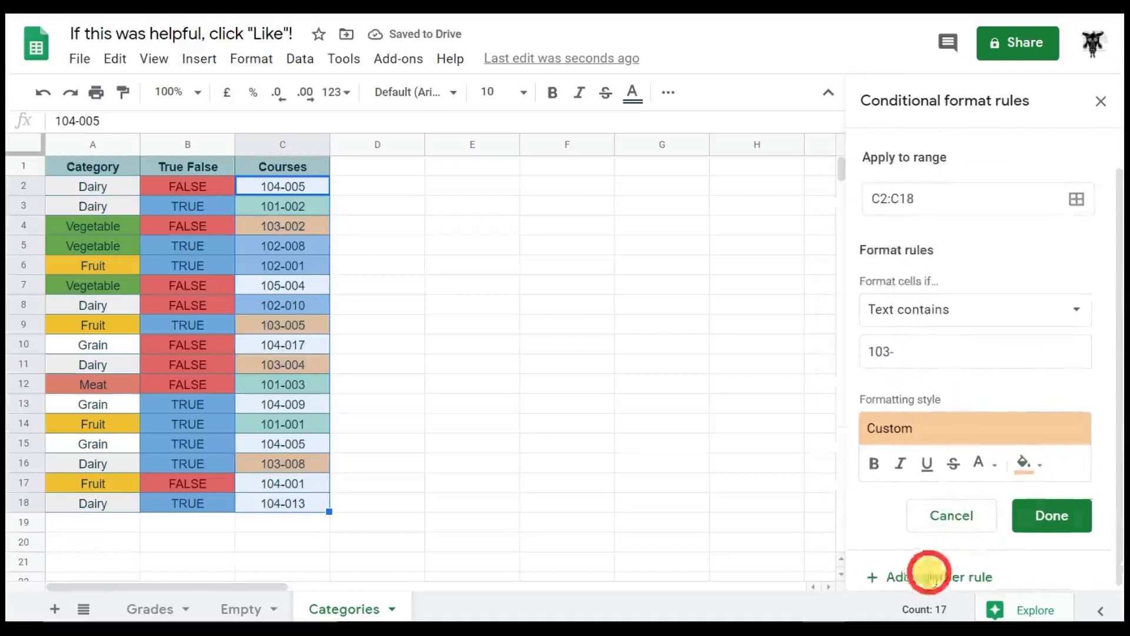
scroll(898, 366, "up", 1)
left_click(892, 391)
key("BackSpace")
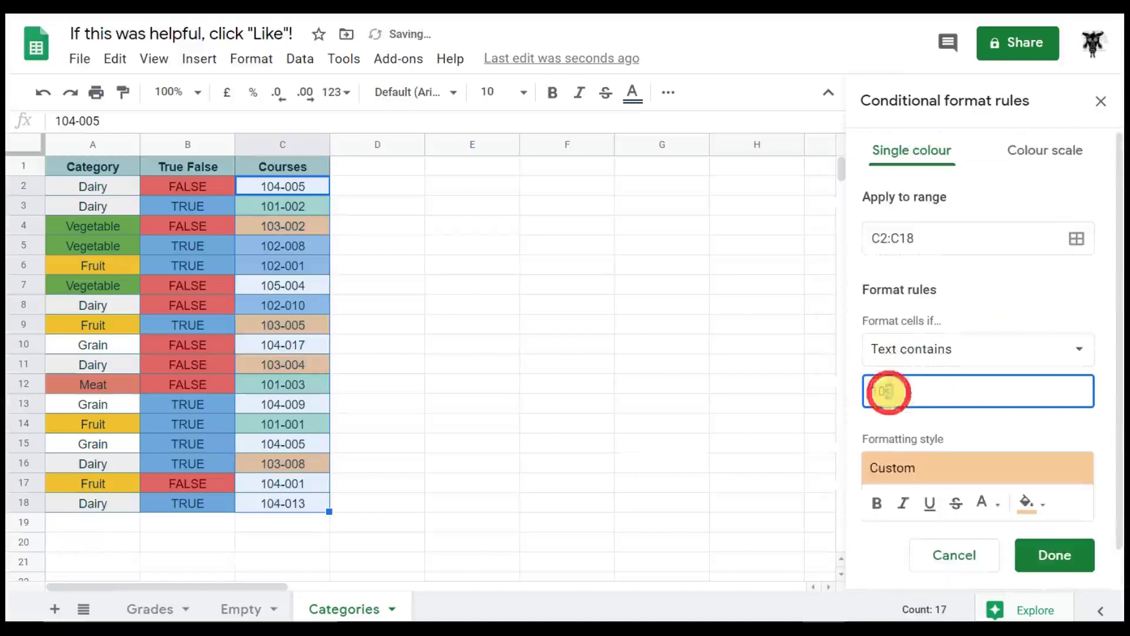
type("4-")
scroll(948, 447, "down", 1)
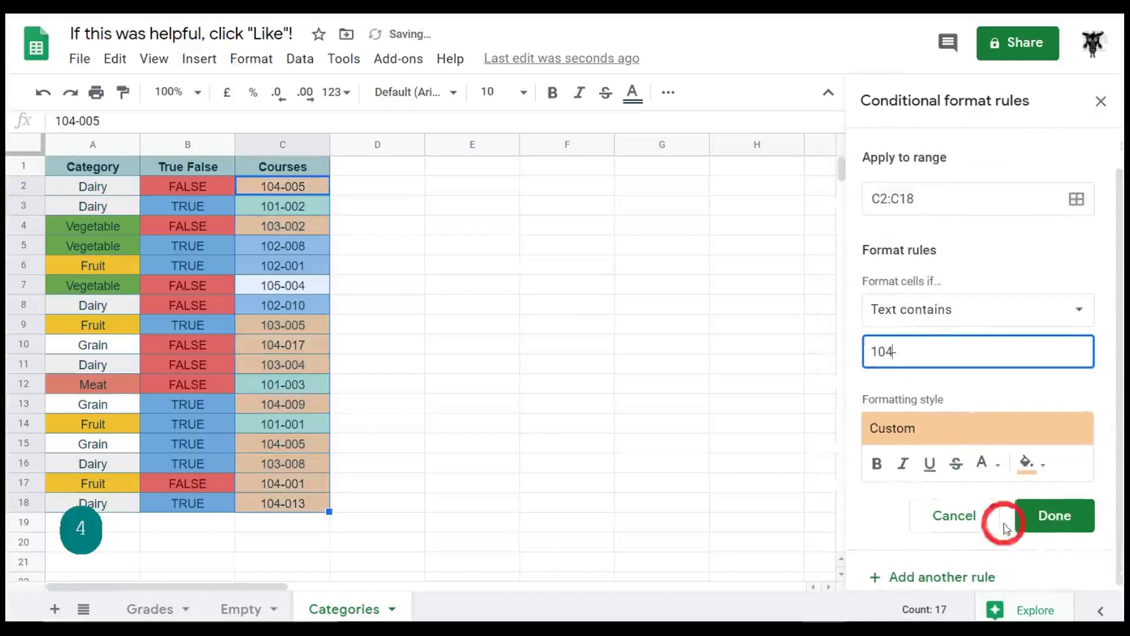
left_click(1049, 469)
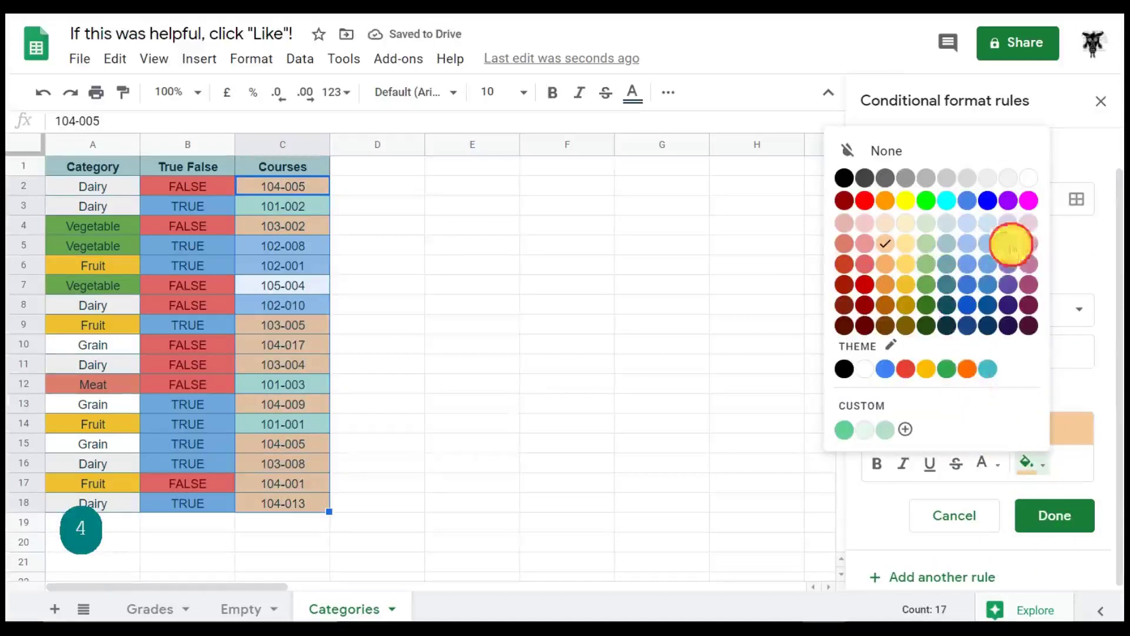
left_click(1010, 245)
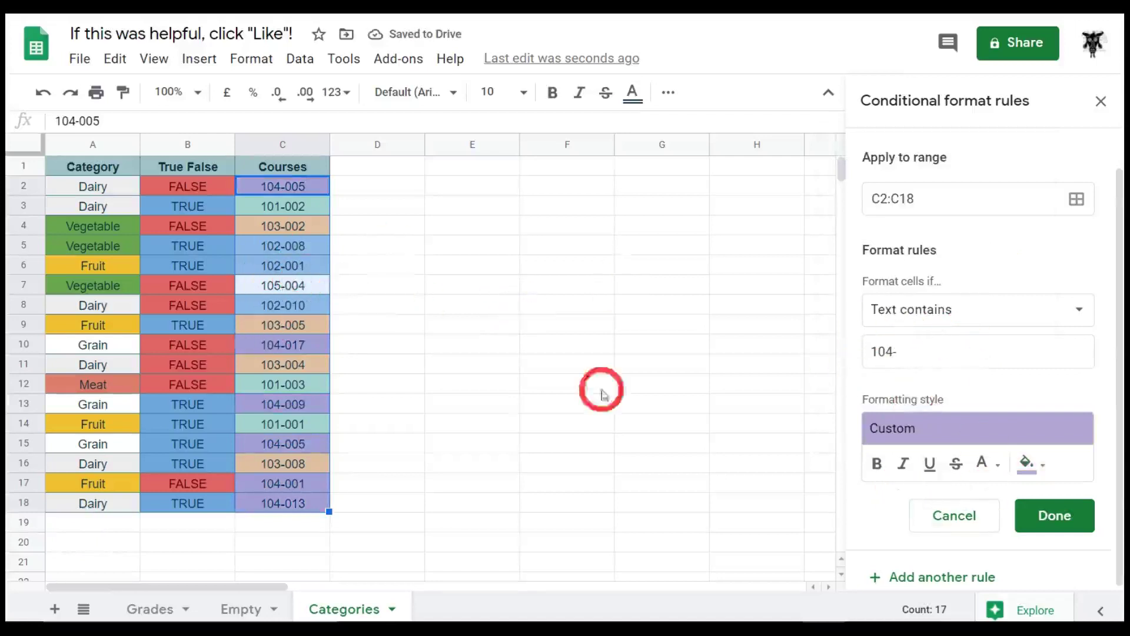
left_click(1036, 523)
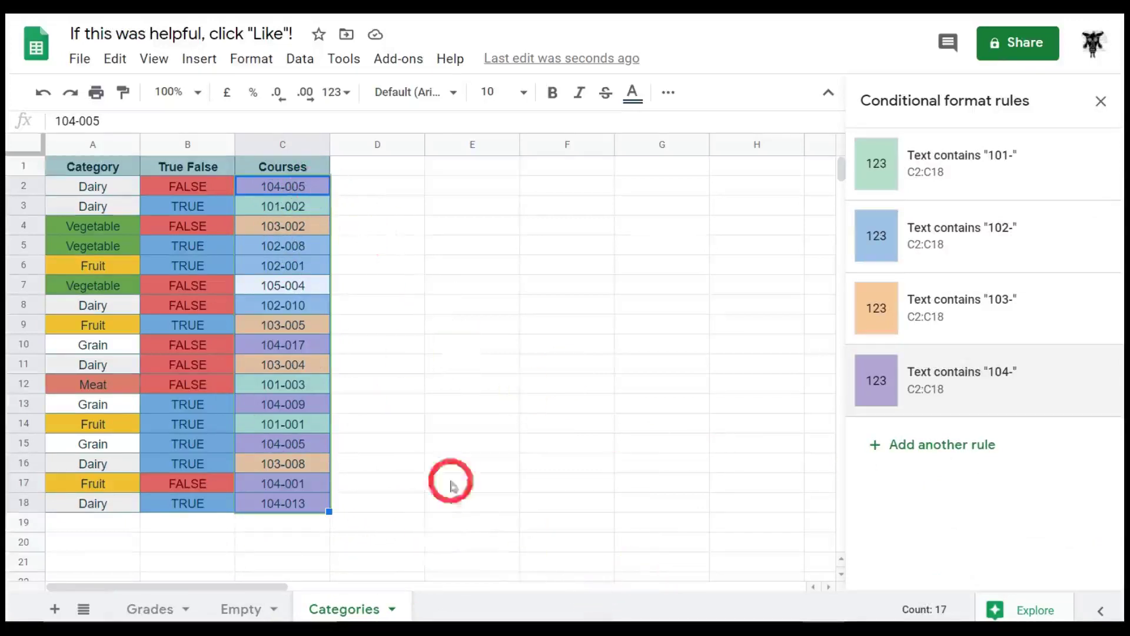
- Delete the 104-, 103-, 102- and 101- rules, then deselect the Courses cells
mouse_move(1050, 398)
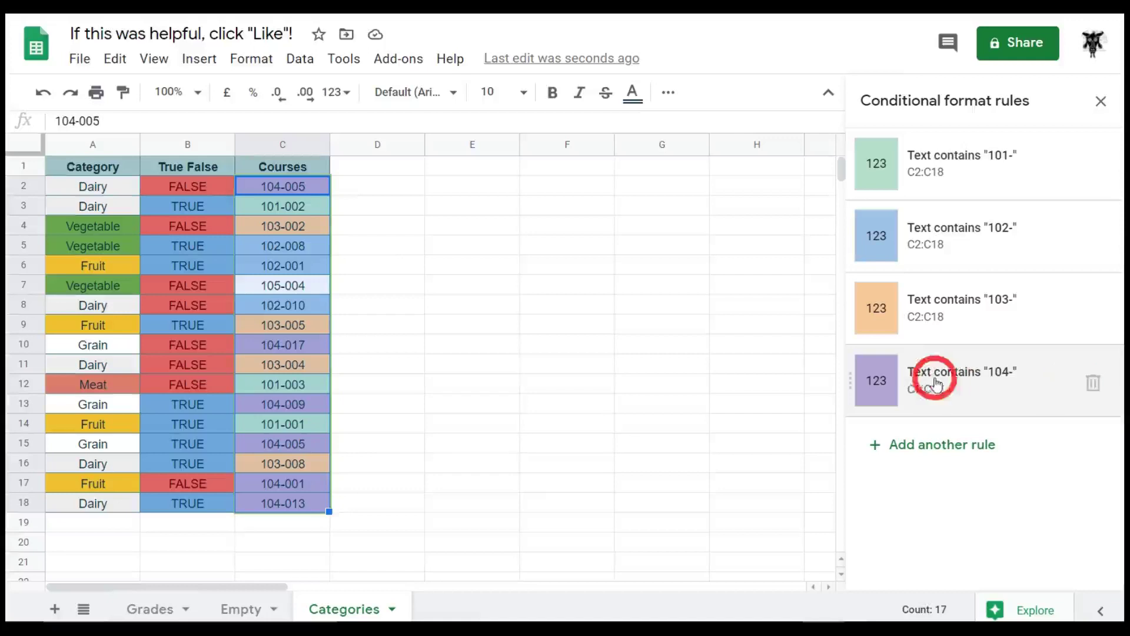
left_click(1093, 383)
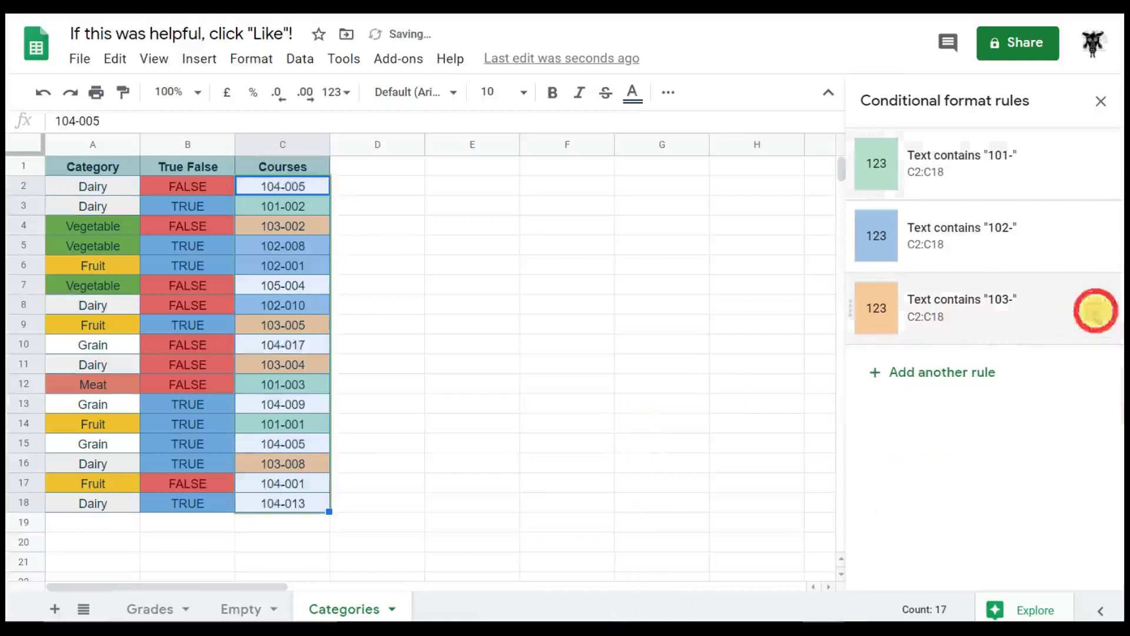
left_click(1091, 309)
left_click(1091, 237)
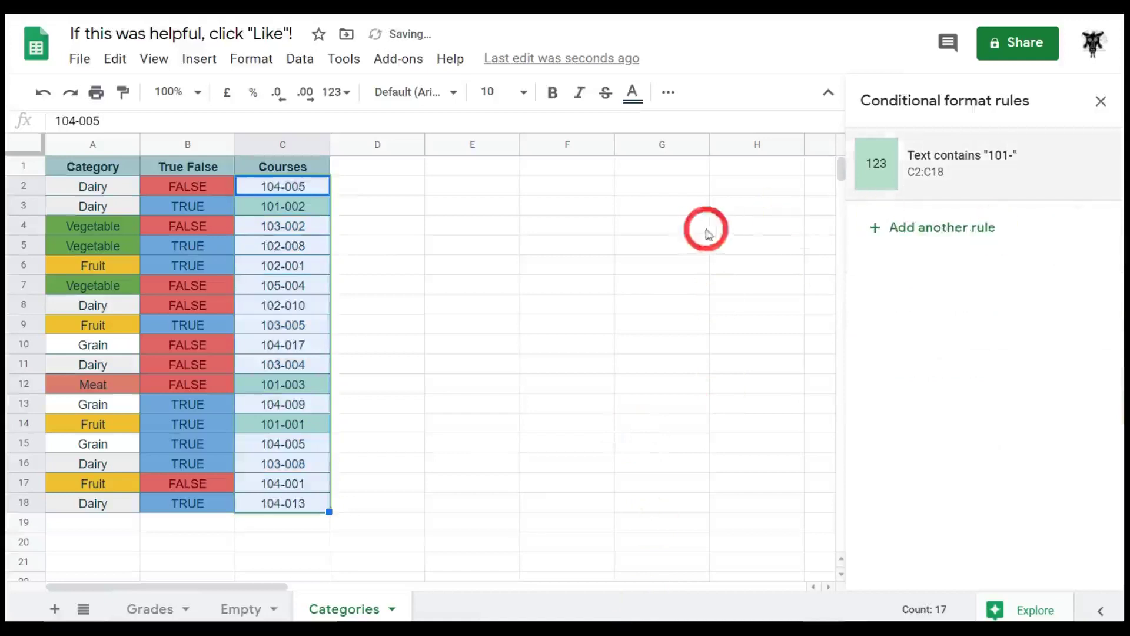
left_click(1090, 161)
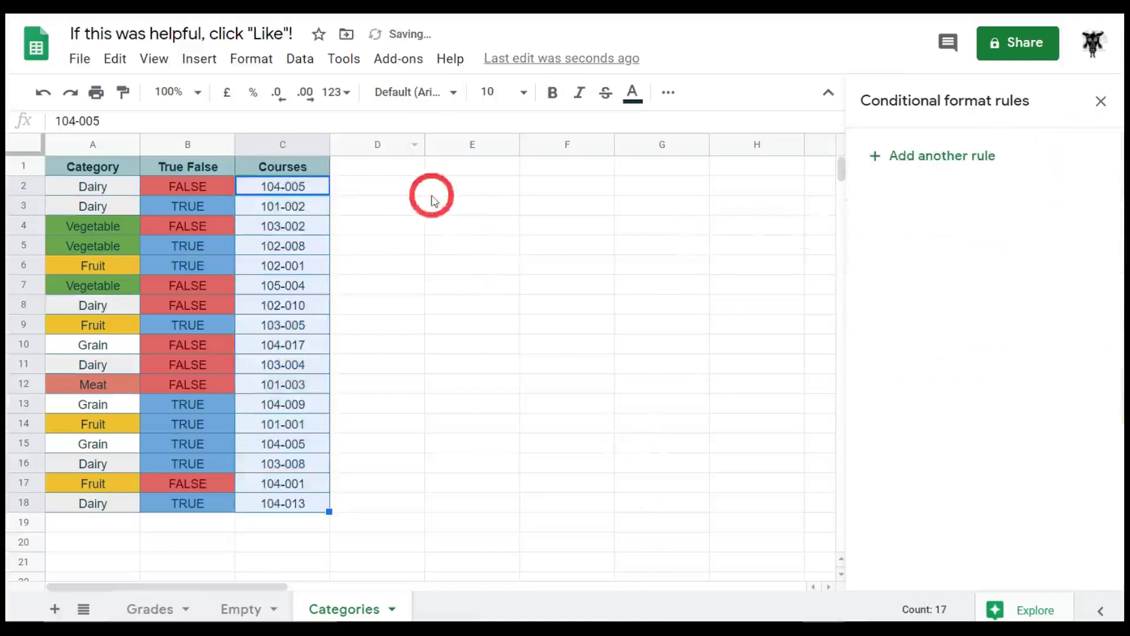
left_click(375, 170)
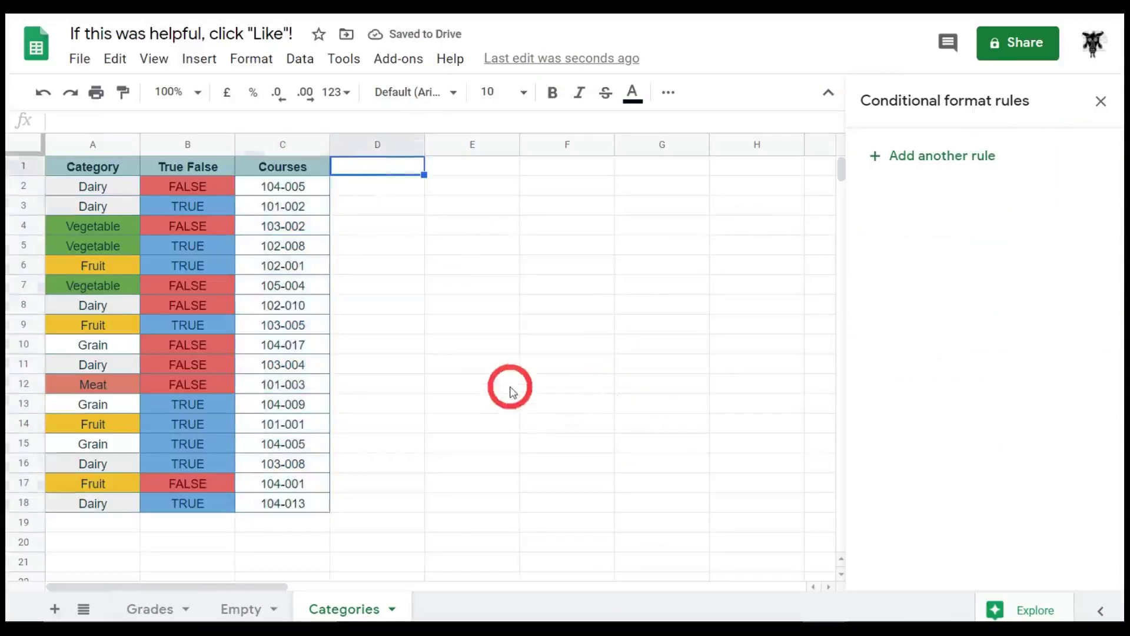